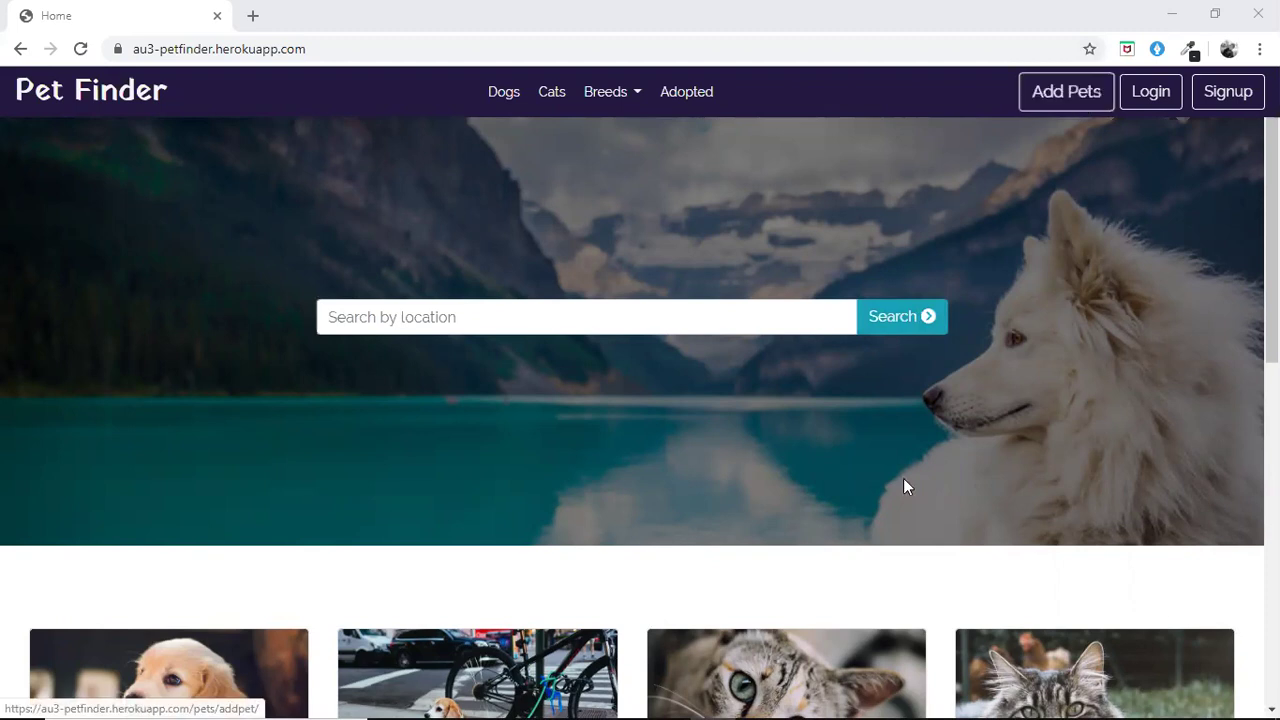
Try adopting the Bombay cat Jimmy while logged out and dismiss the 'please login first' alert
scroll(873, 575, down, 2)
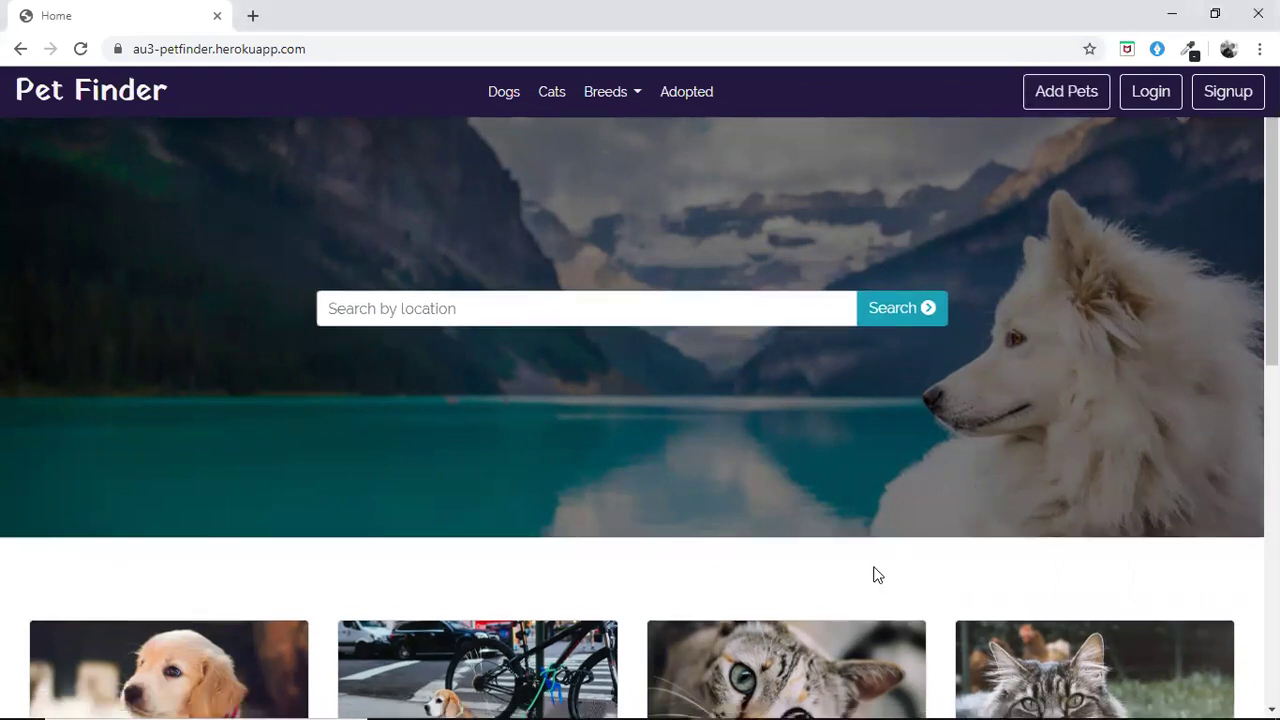
scroll(875, 576, down, 2)
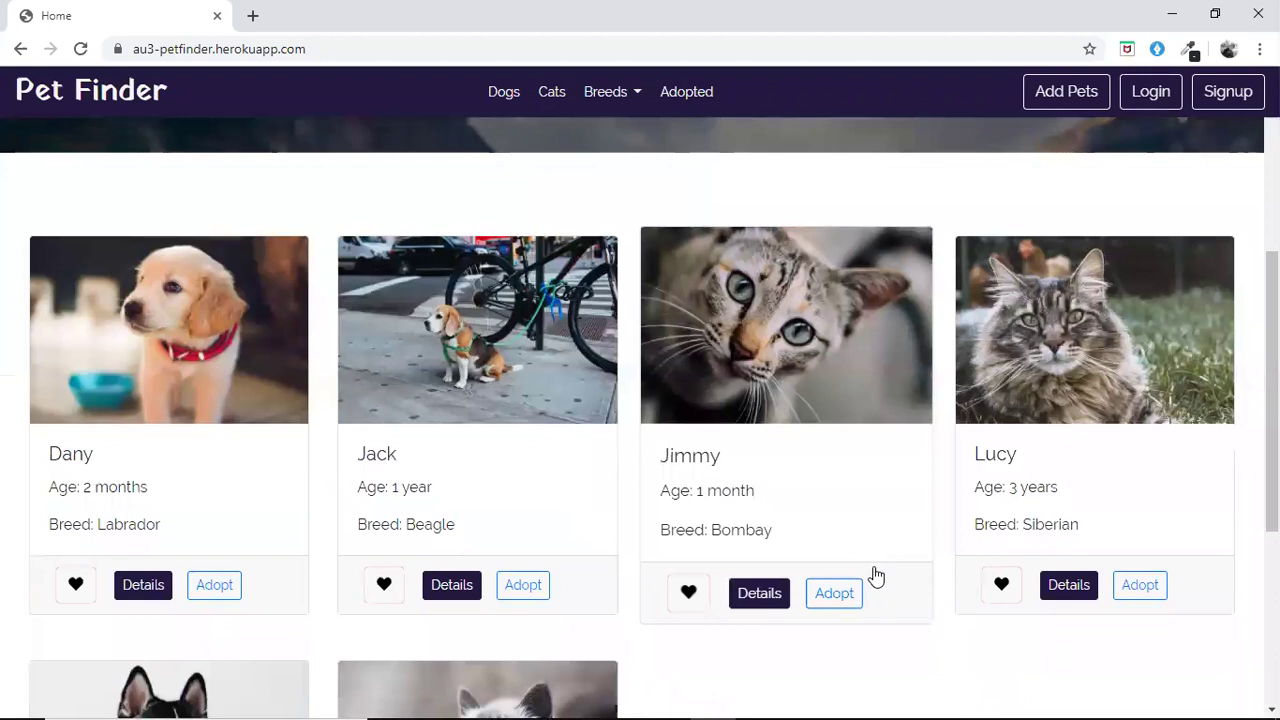
scroll(875, 577, down, 2)
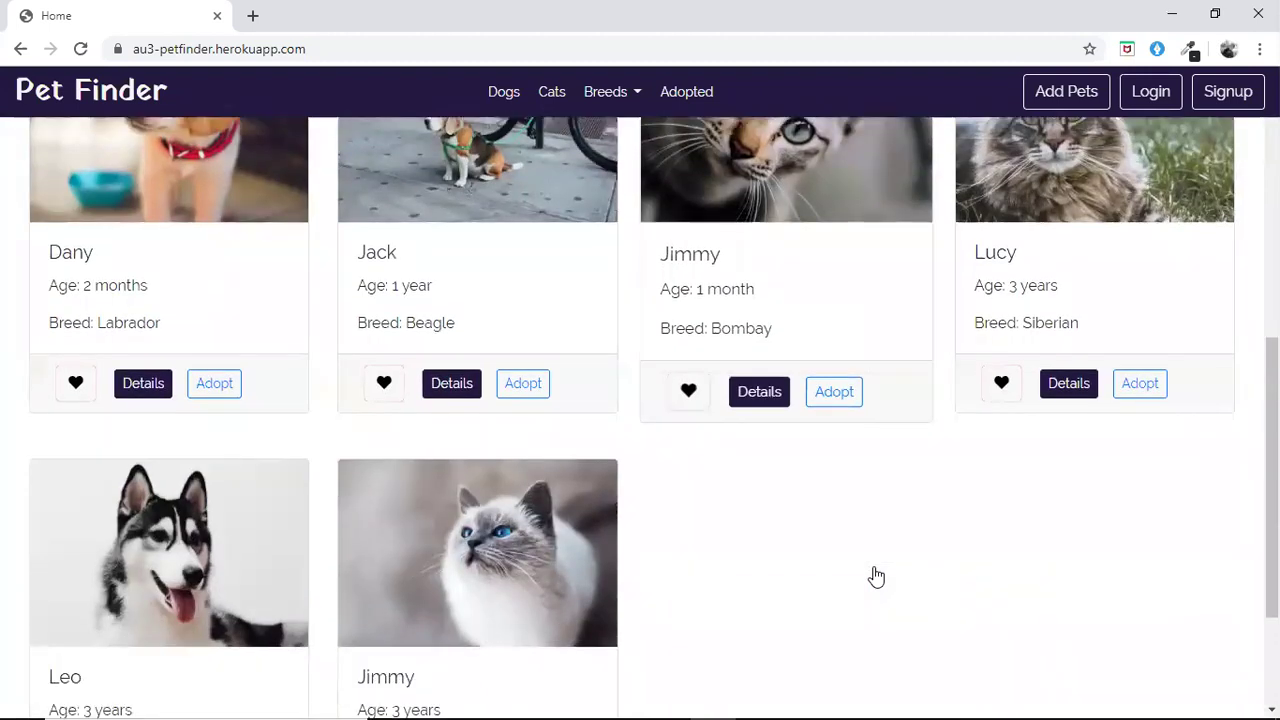
click(838, 395)
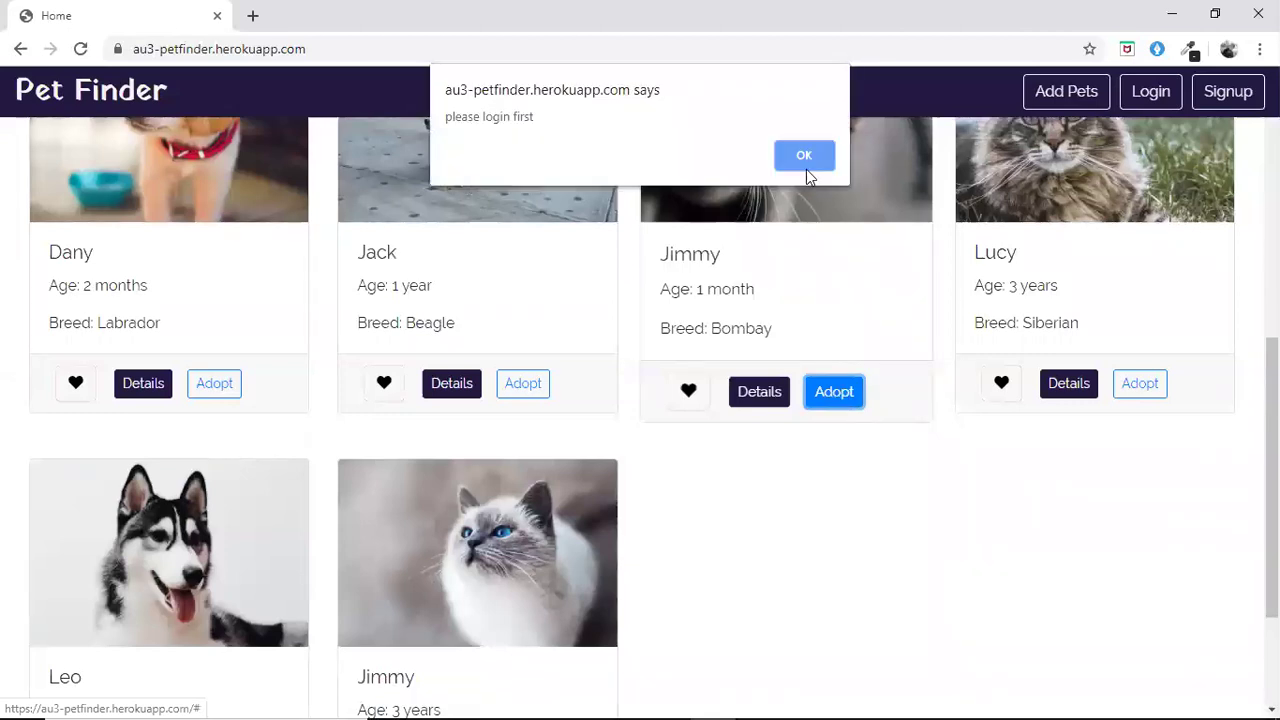
click(800, 155)
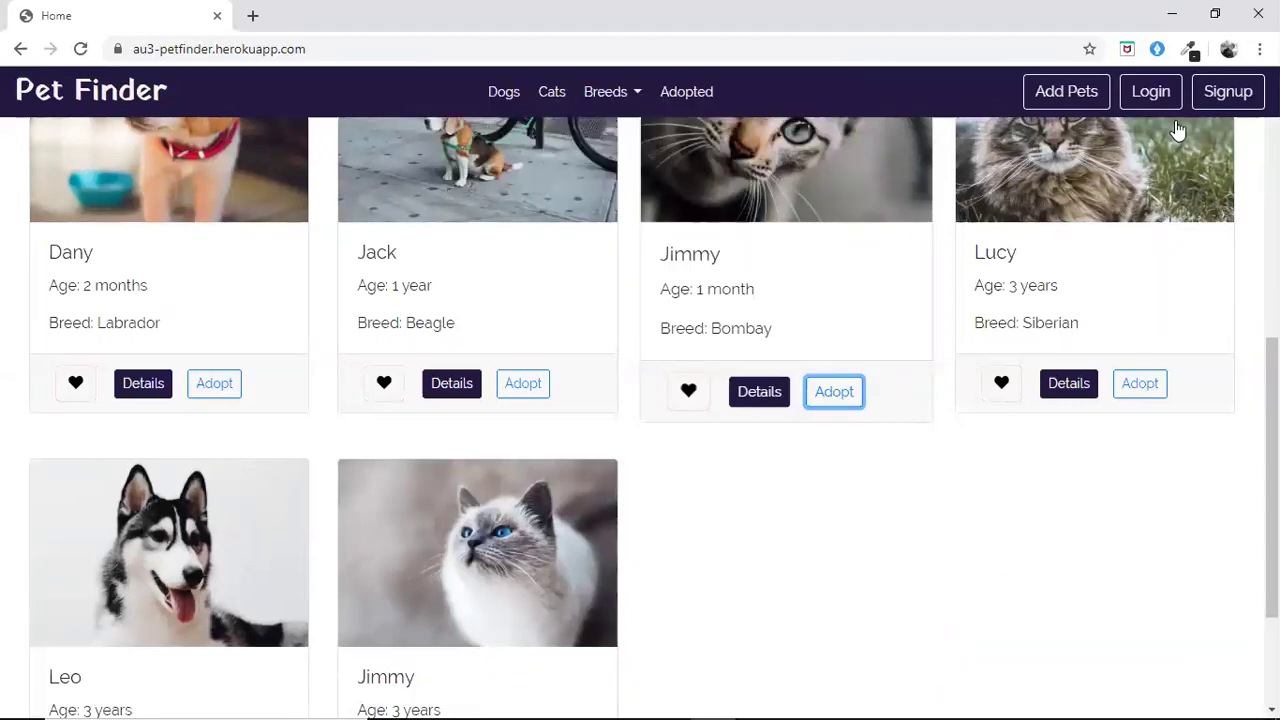
Open Signup and enter the first and last name after digits '11' are rejected
click(1224, 99)
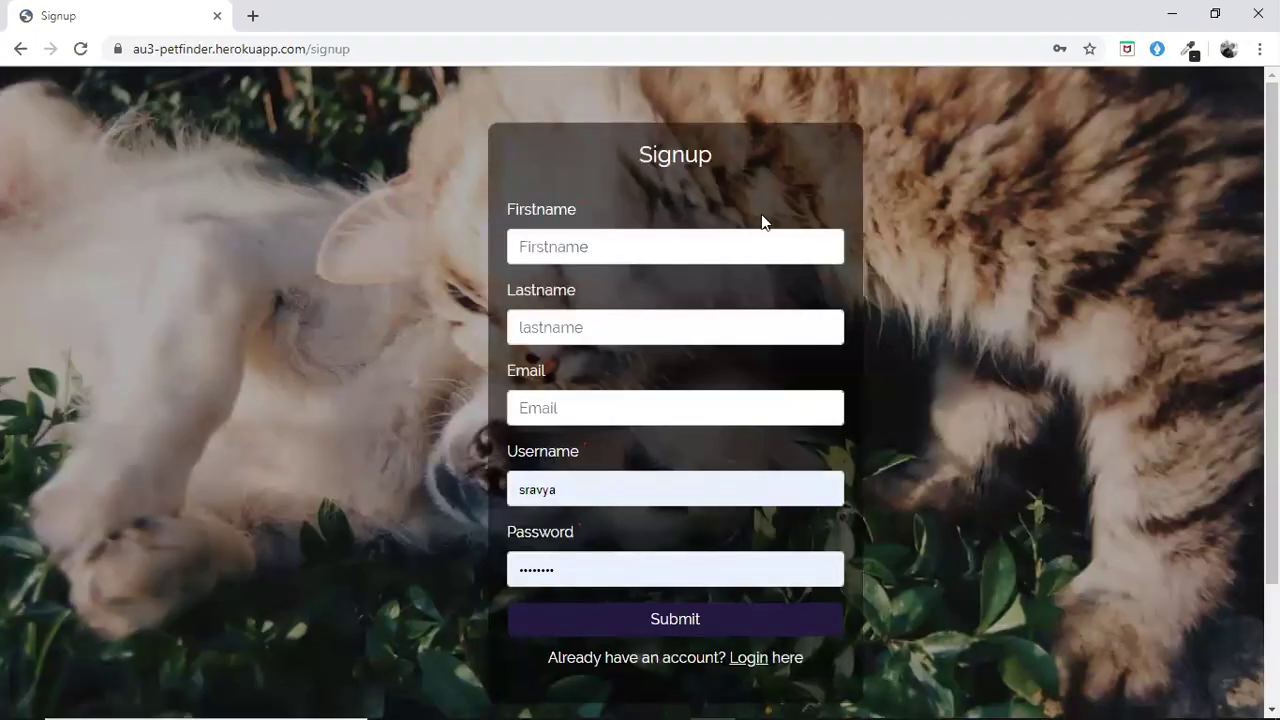
click(755, 240)
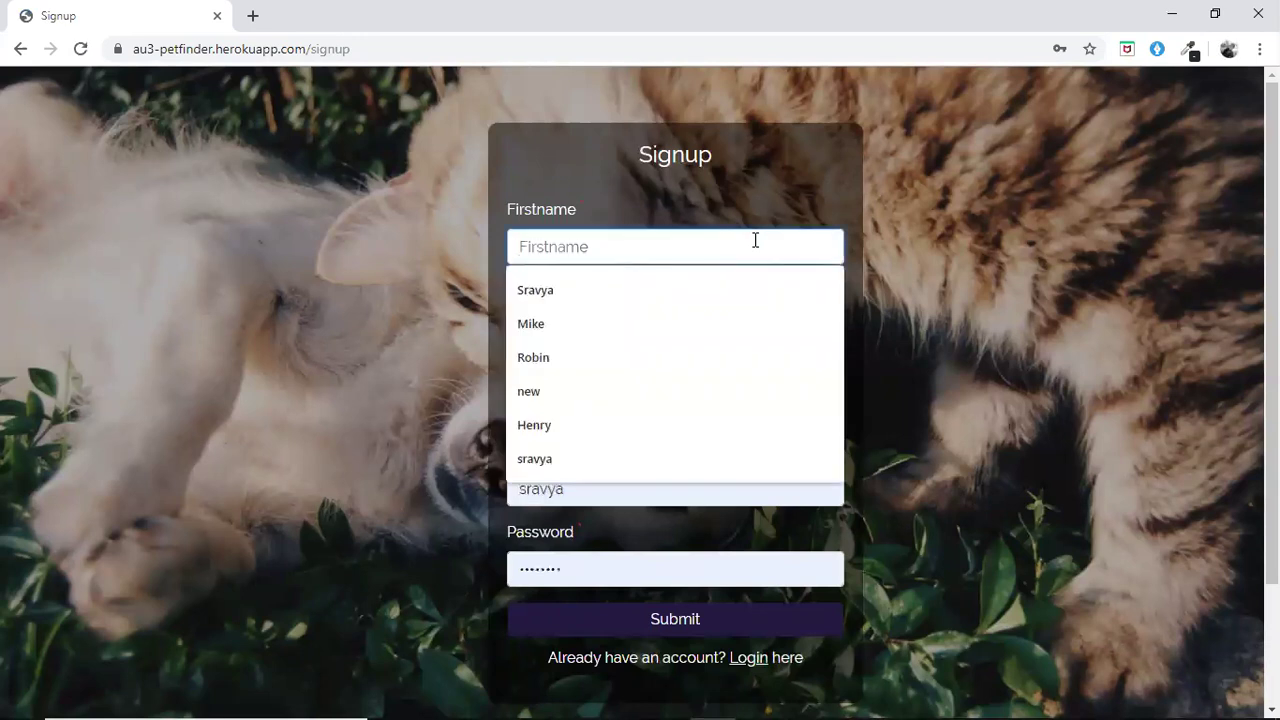
text(11)
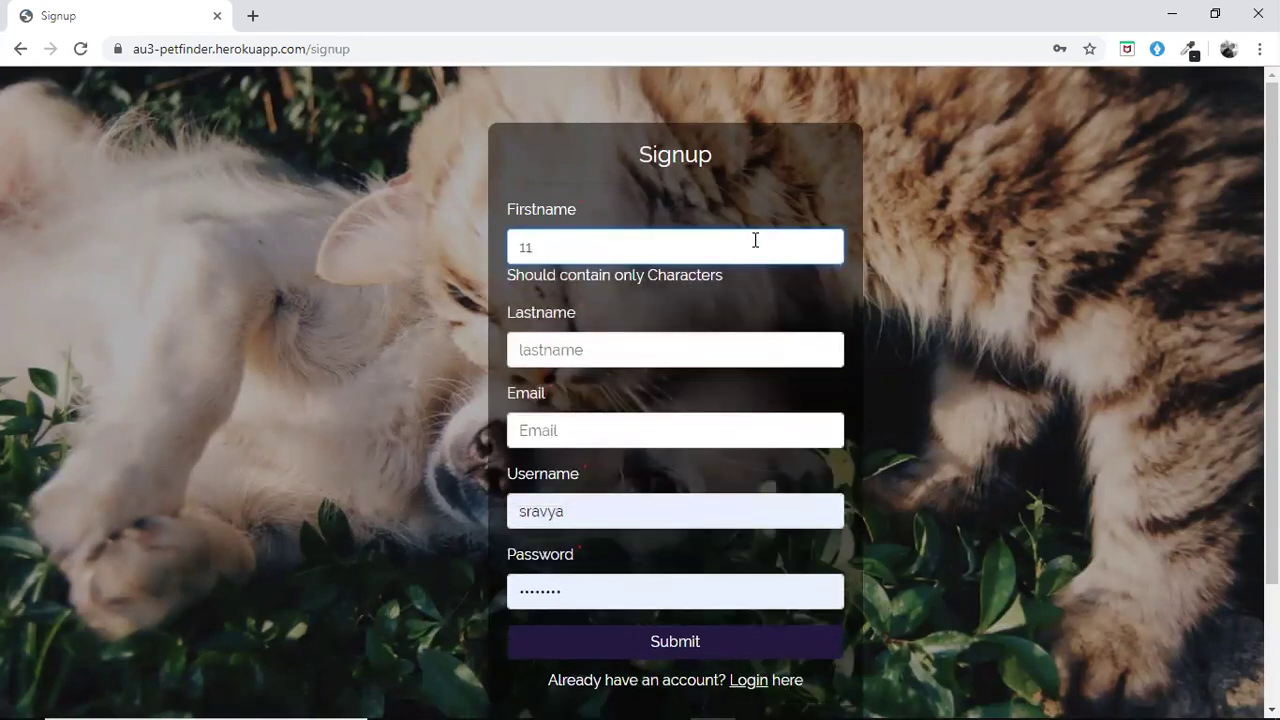
key(BackSpace)
key(BackSpace)
text(new)
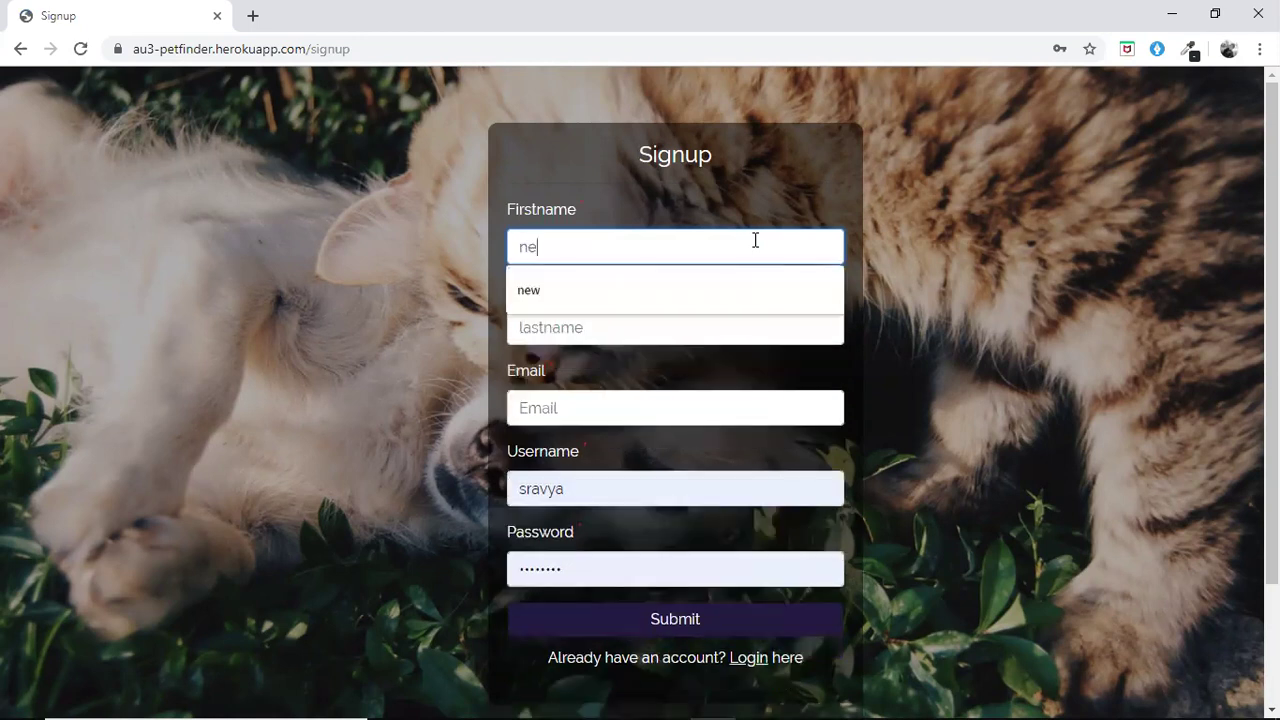
click(645, 322)
text(username)
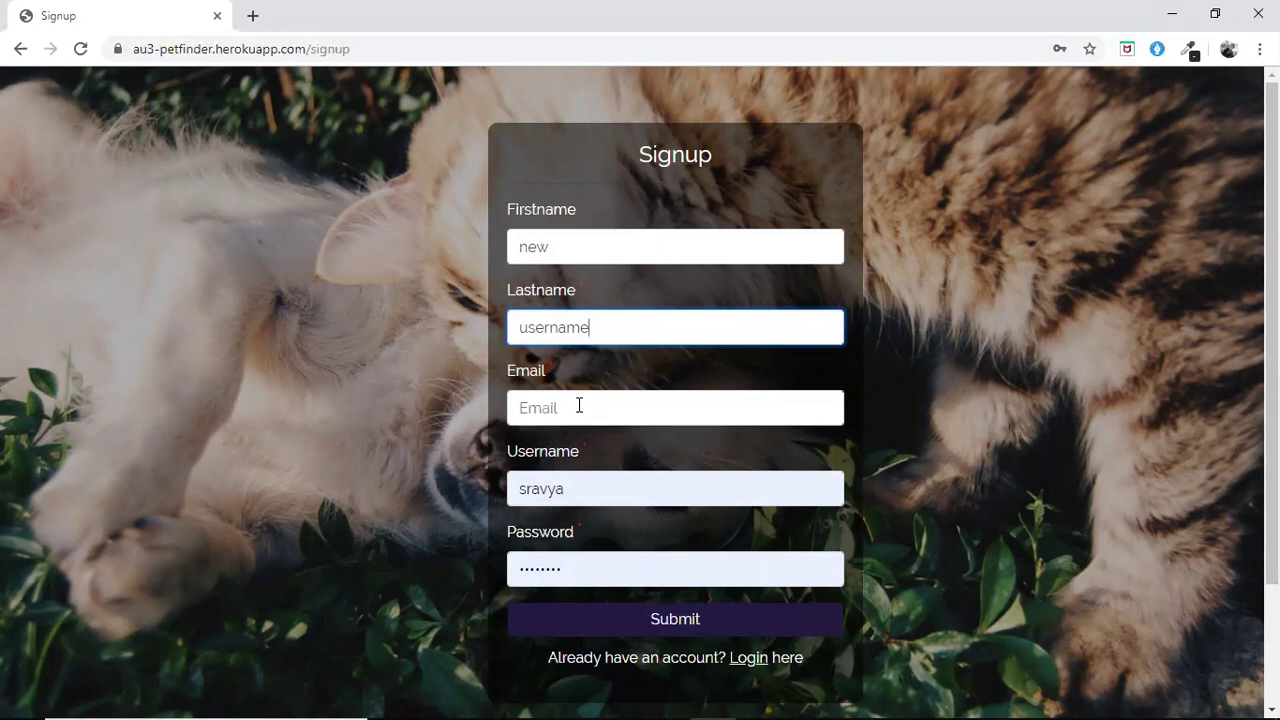
Enter an e-mail address and replace the prefilled username and password with new ones
click(579, 405)
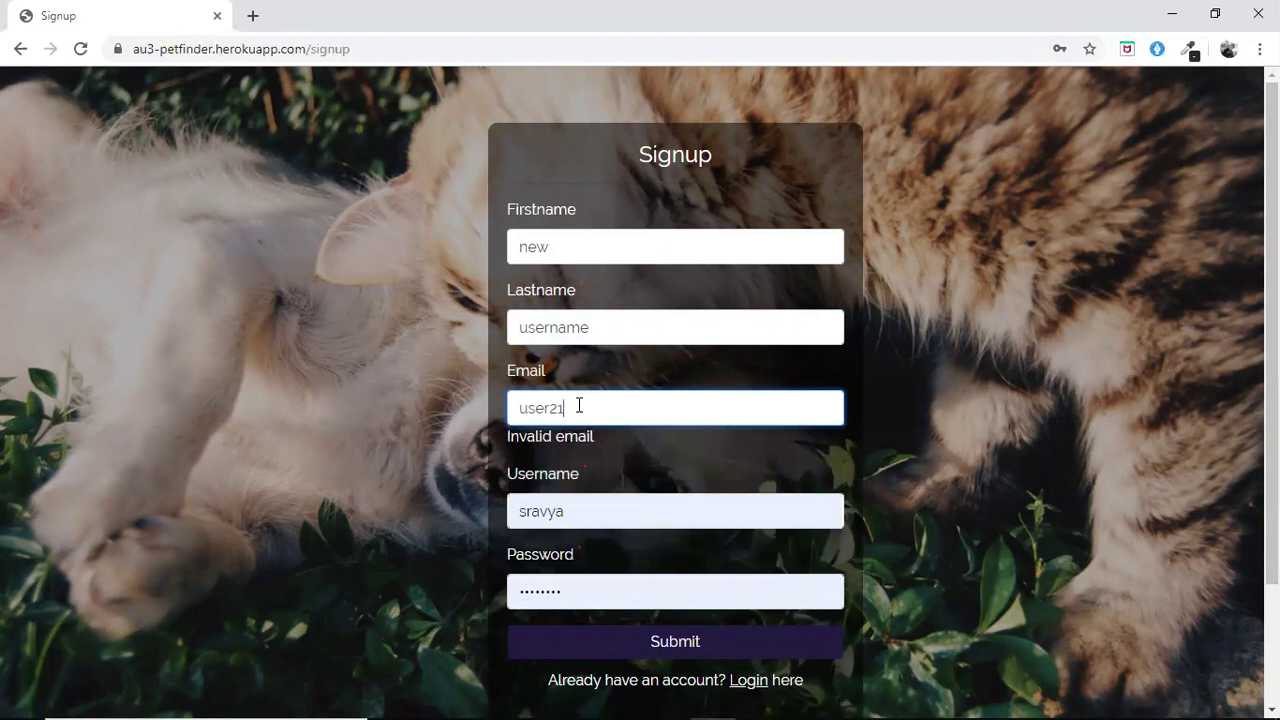
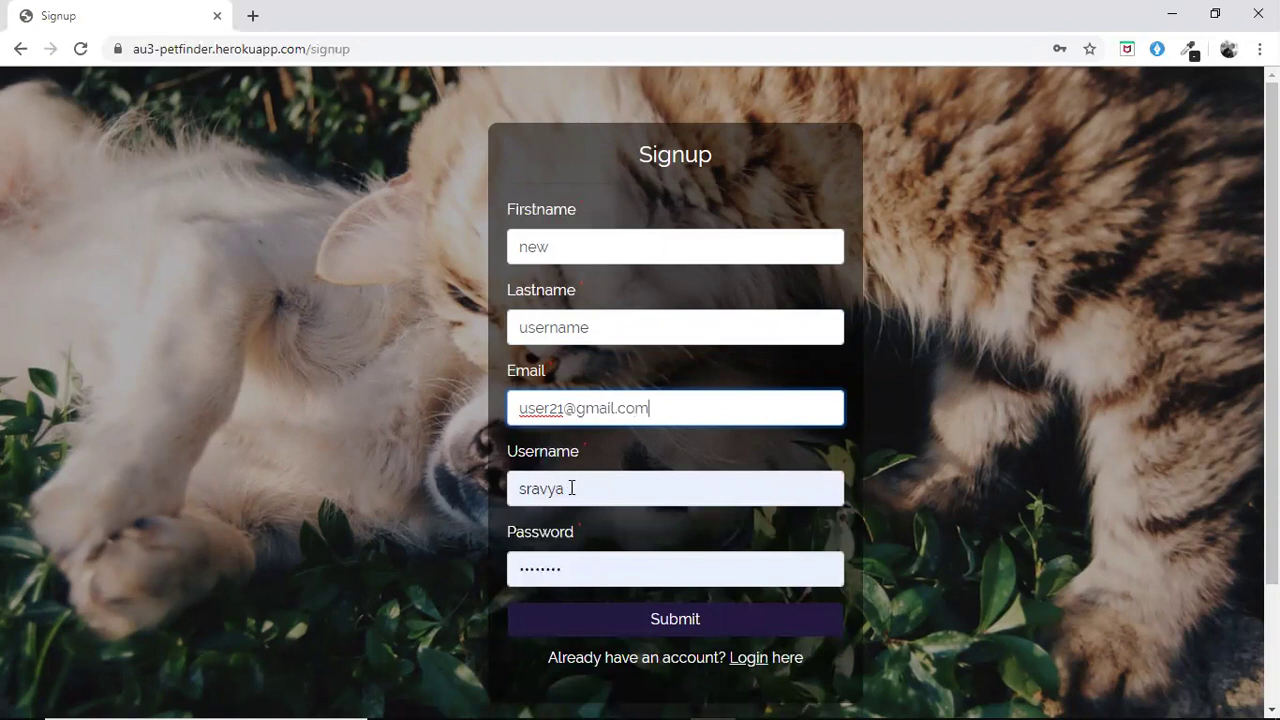
double_click(571, 489)
key(BackSpace)
text(u)
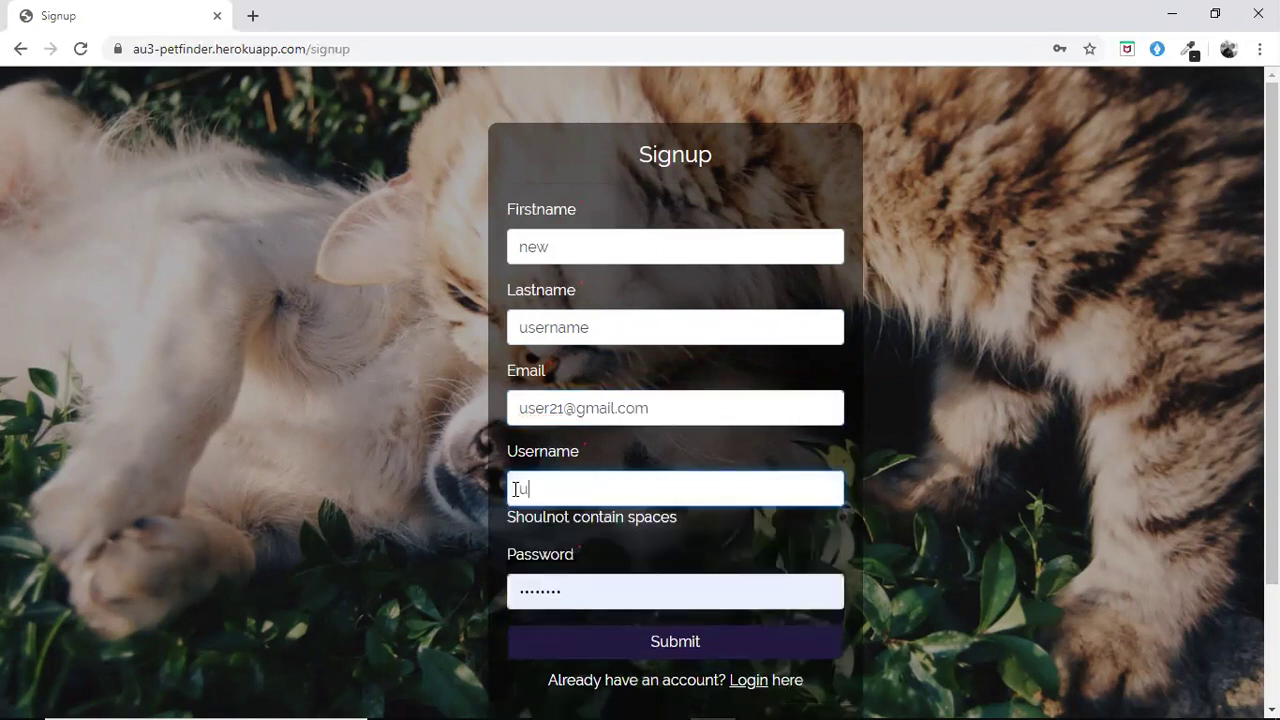
text(ser31)
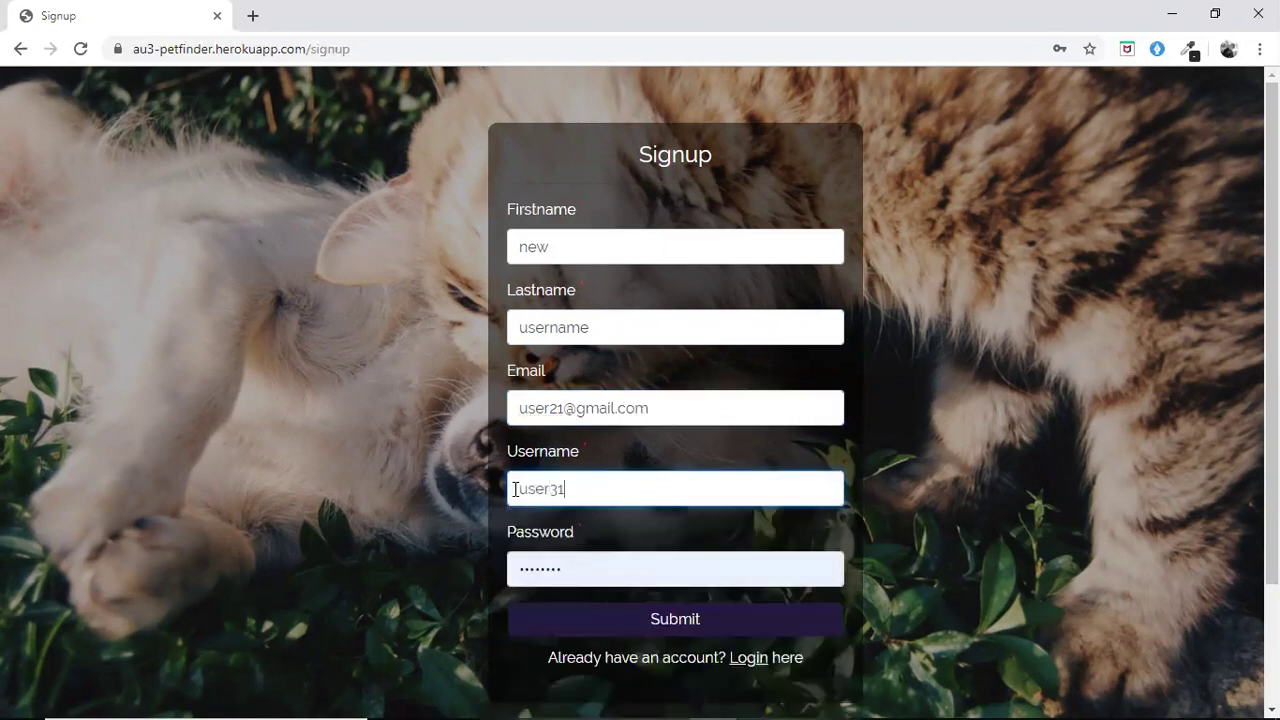
double_click(508, 570)
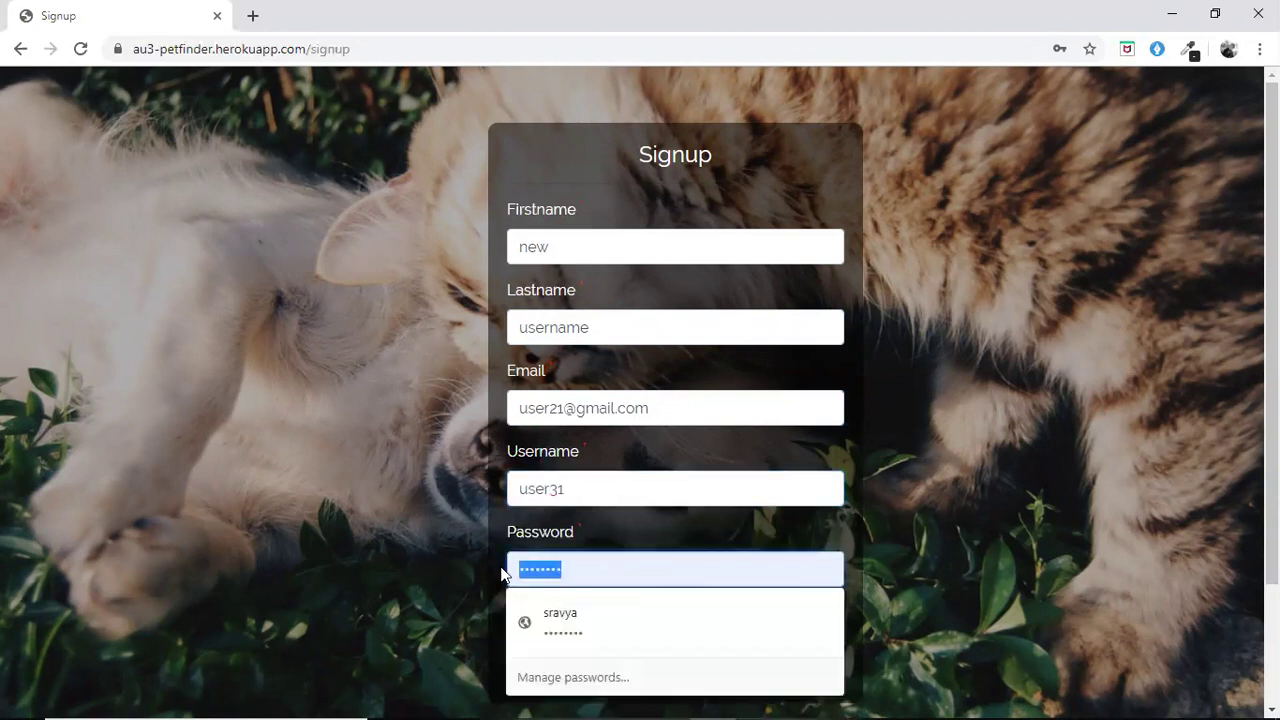
key(BackSpace)
text(user)
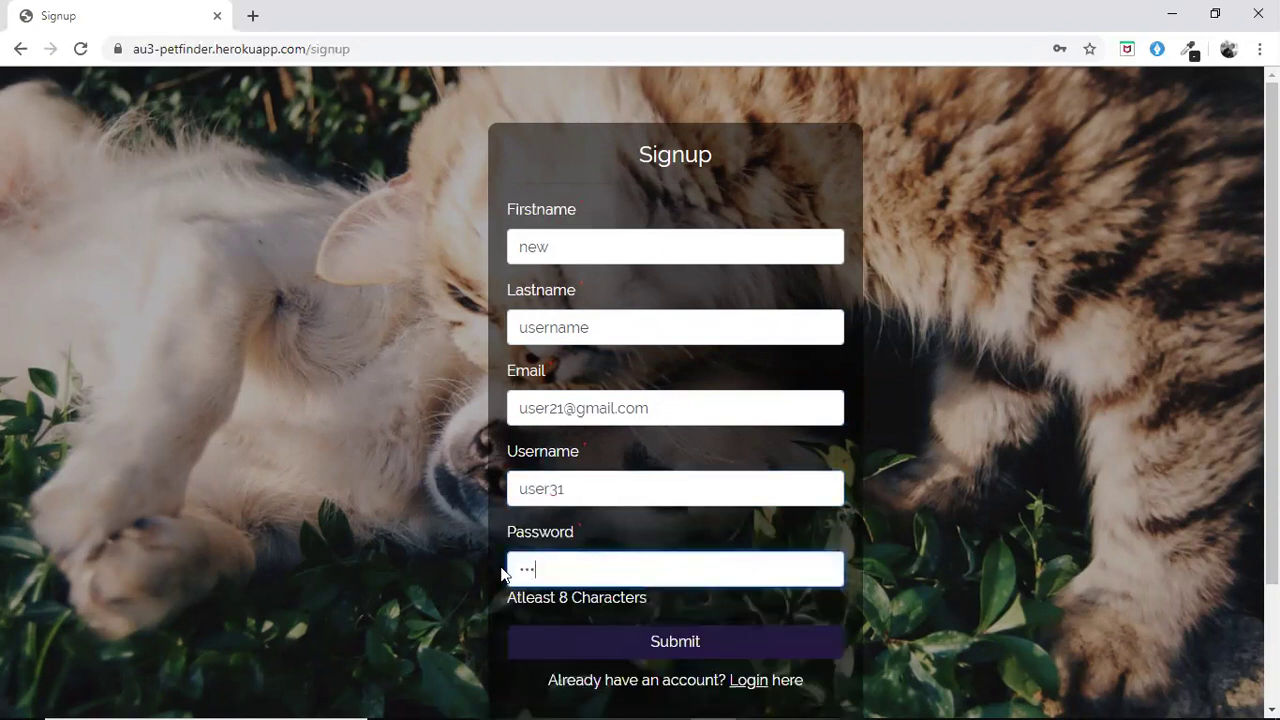
text(1234)
Submit the signup, try logging in with replaced credentials, then retry after the error to log in
click(558, 626)
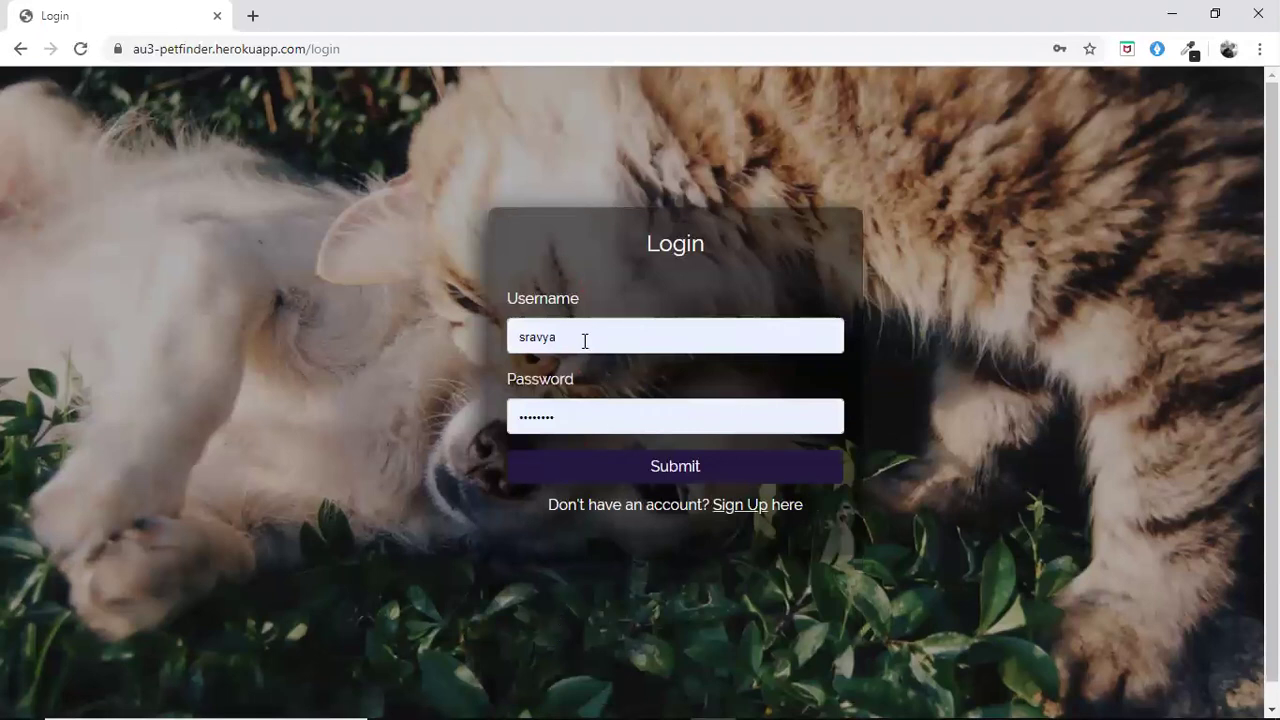
double_click(518, 342)
key(BackSpace)
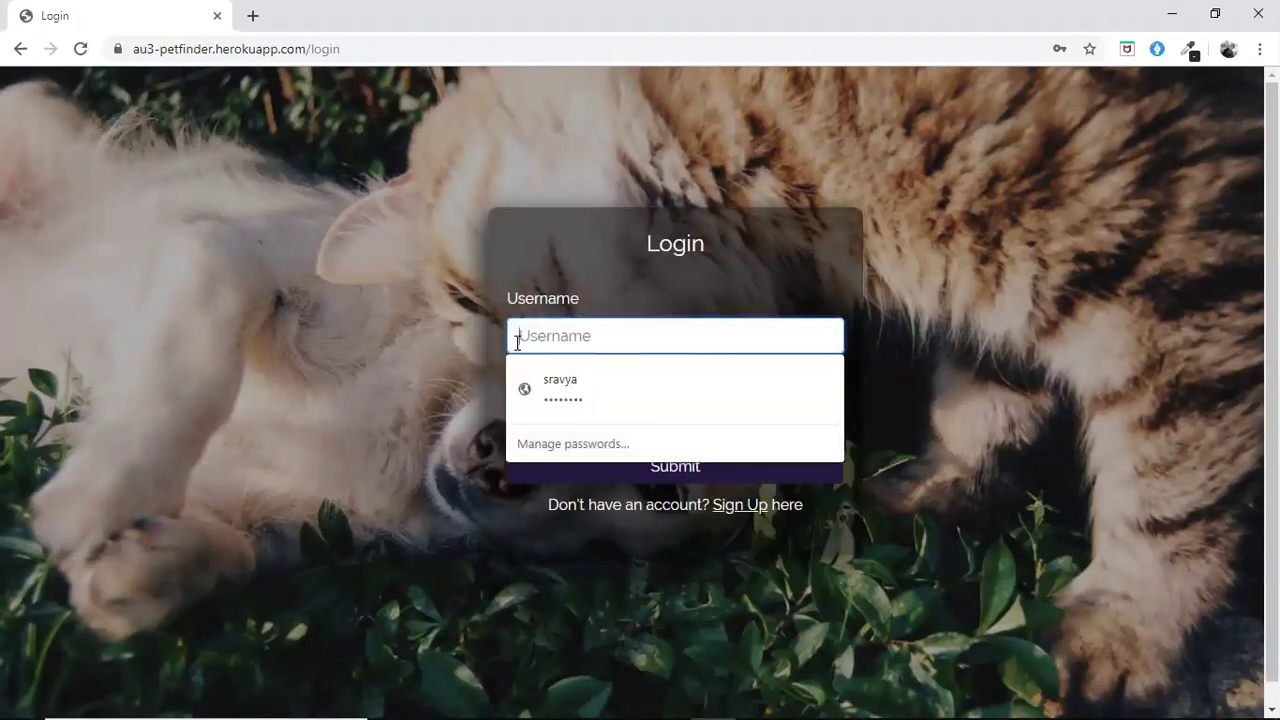
text(user)
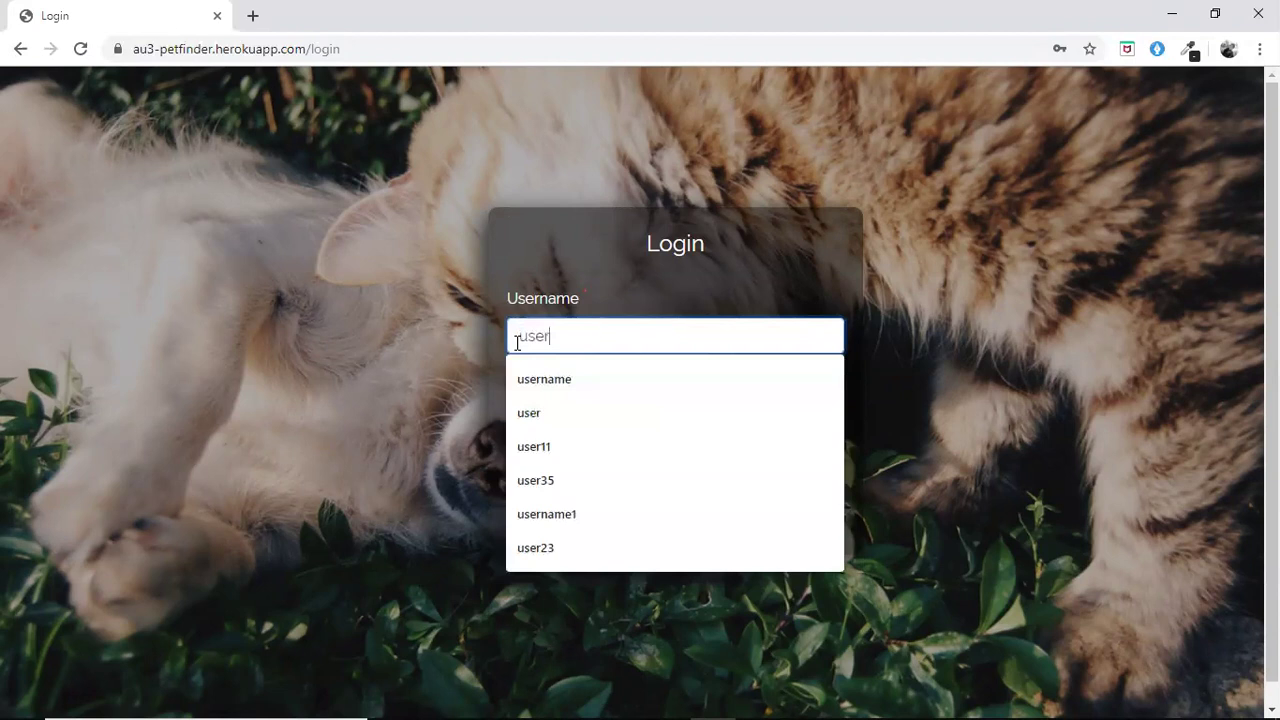
text(23)
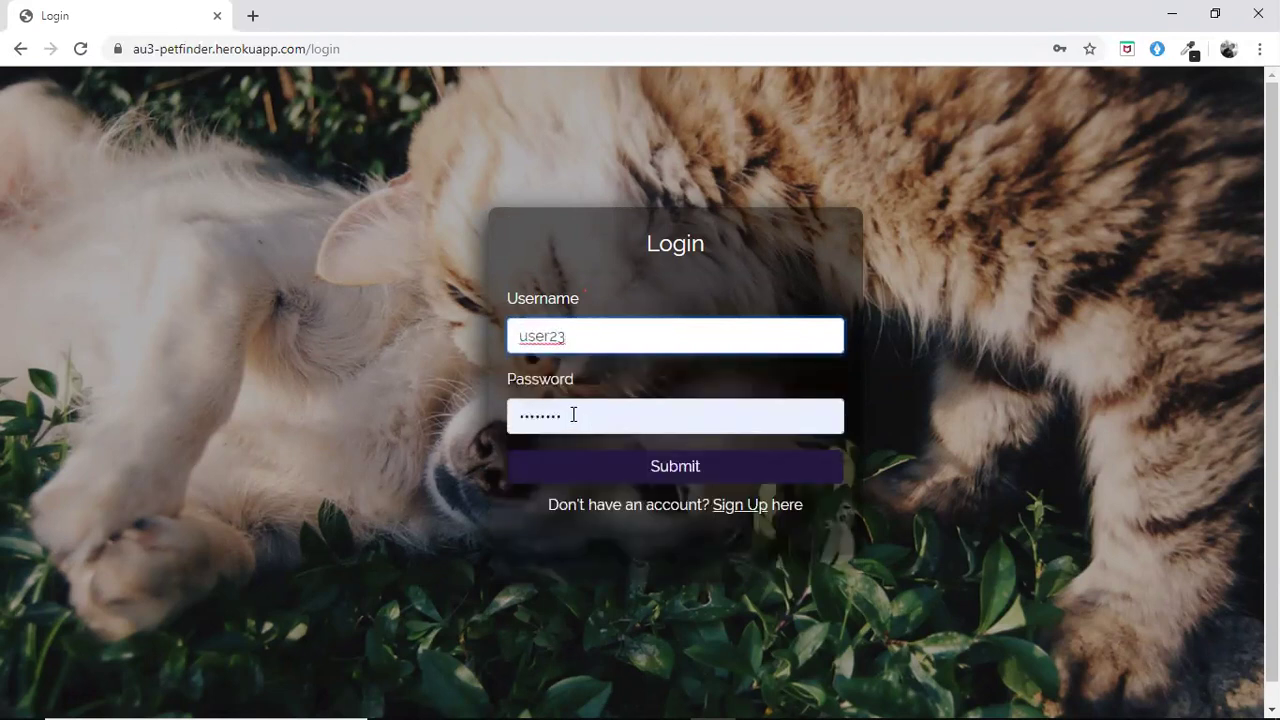
key(Tab)
text(1234)
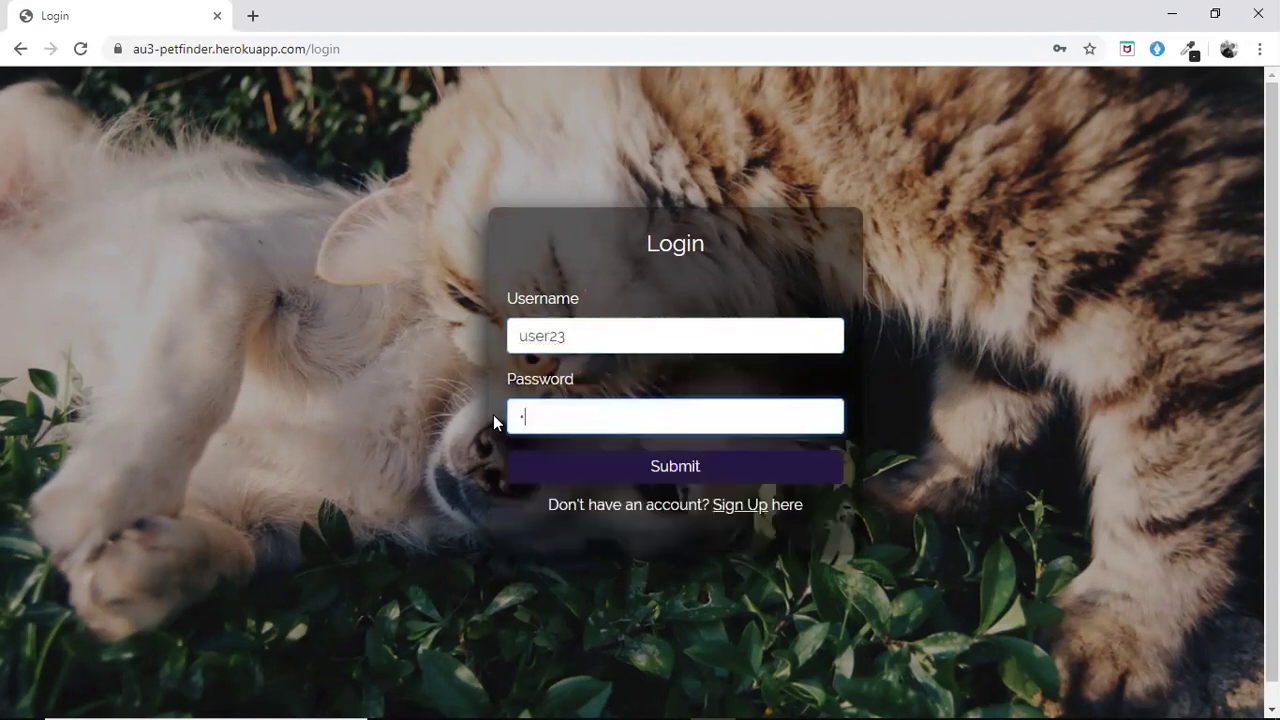
text(5678)
click(534, 465)
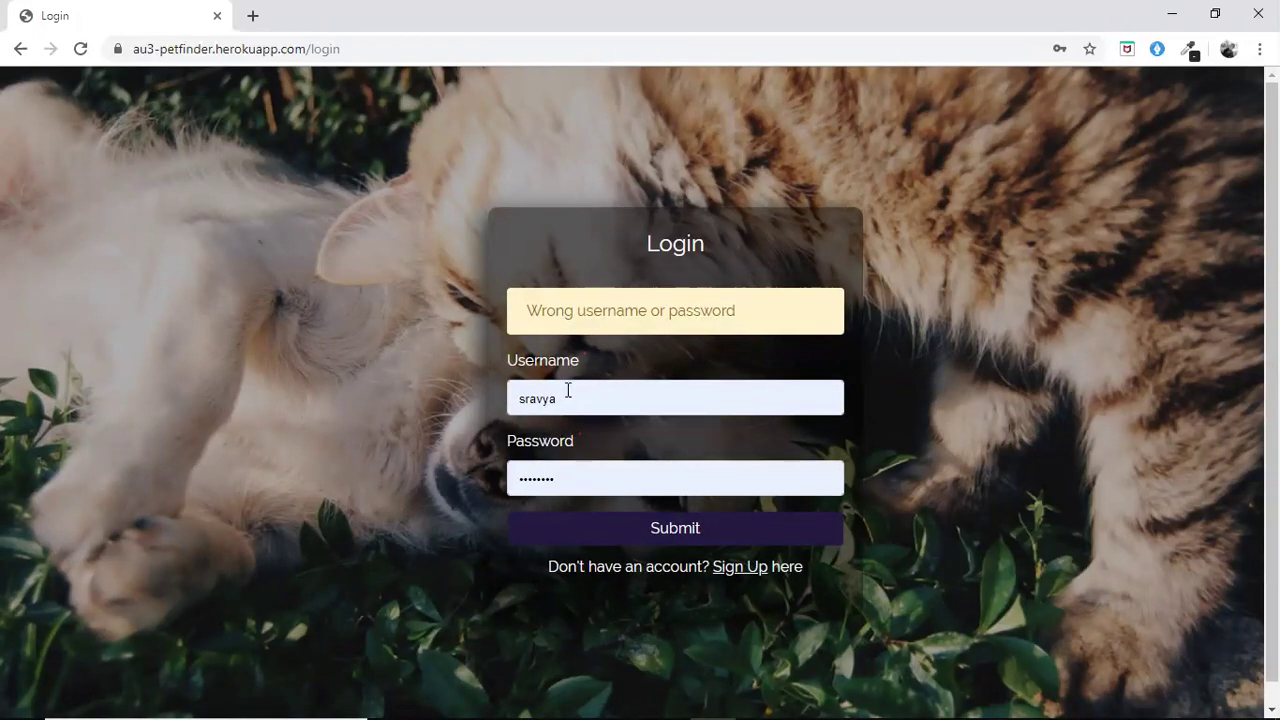
click(569, 532)
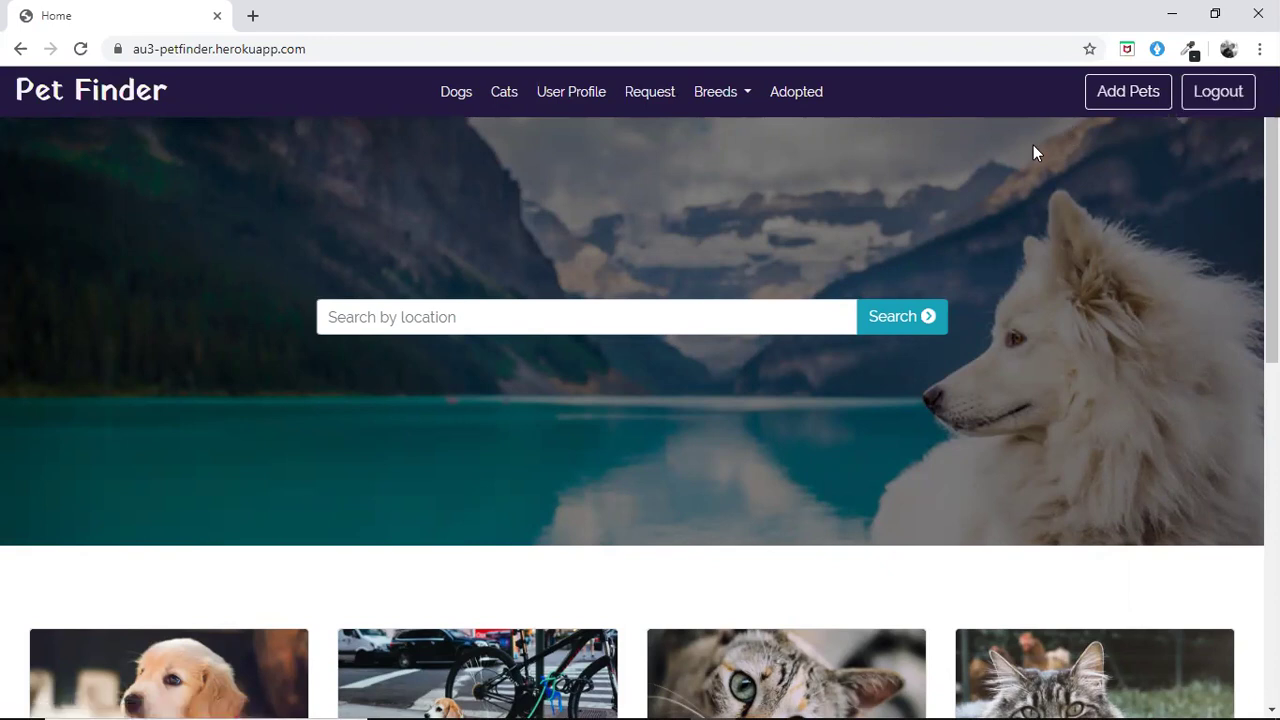
Open the donate-pet form and enter name Jimmy, age '2 years', and mark vaccinated
click(1121, 92)
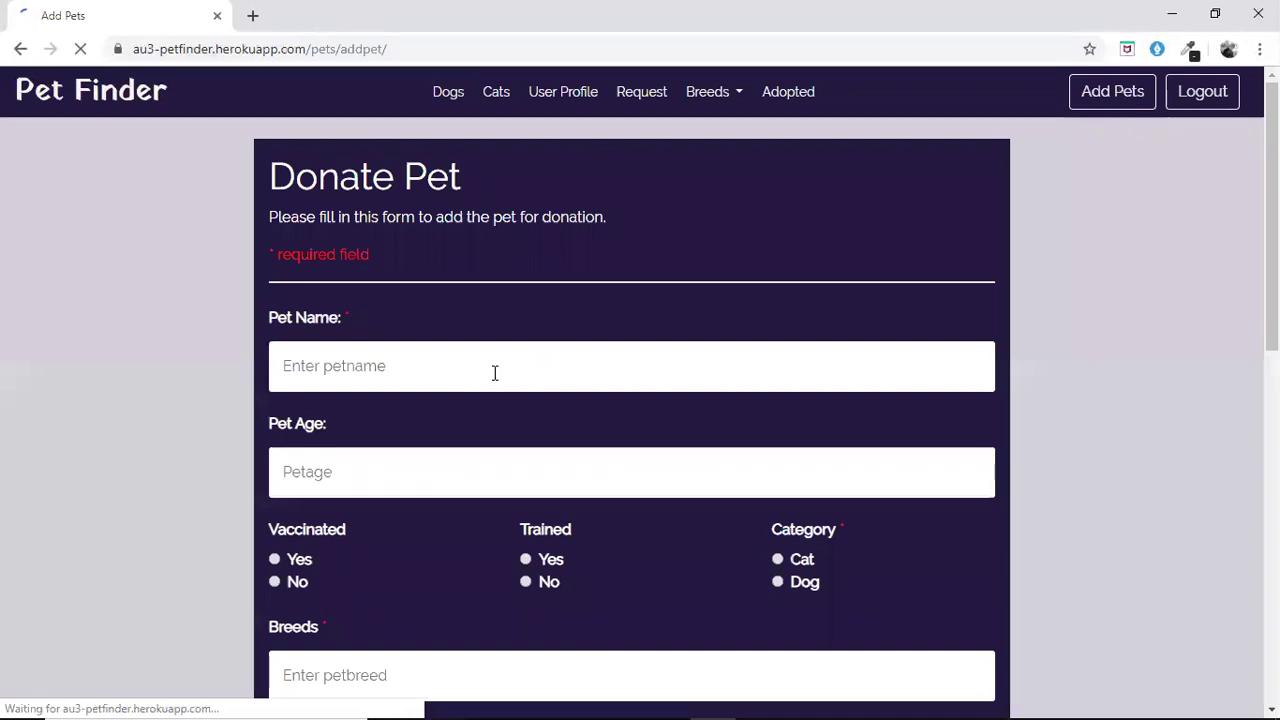
scroll(494, 373, down, 2)
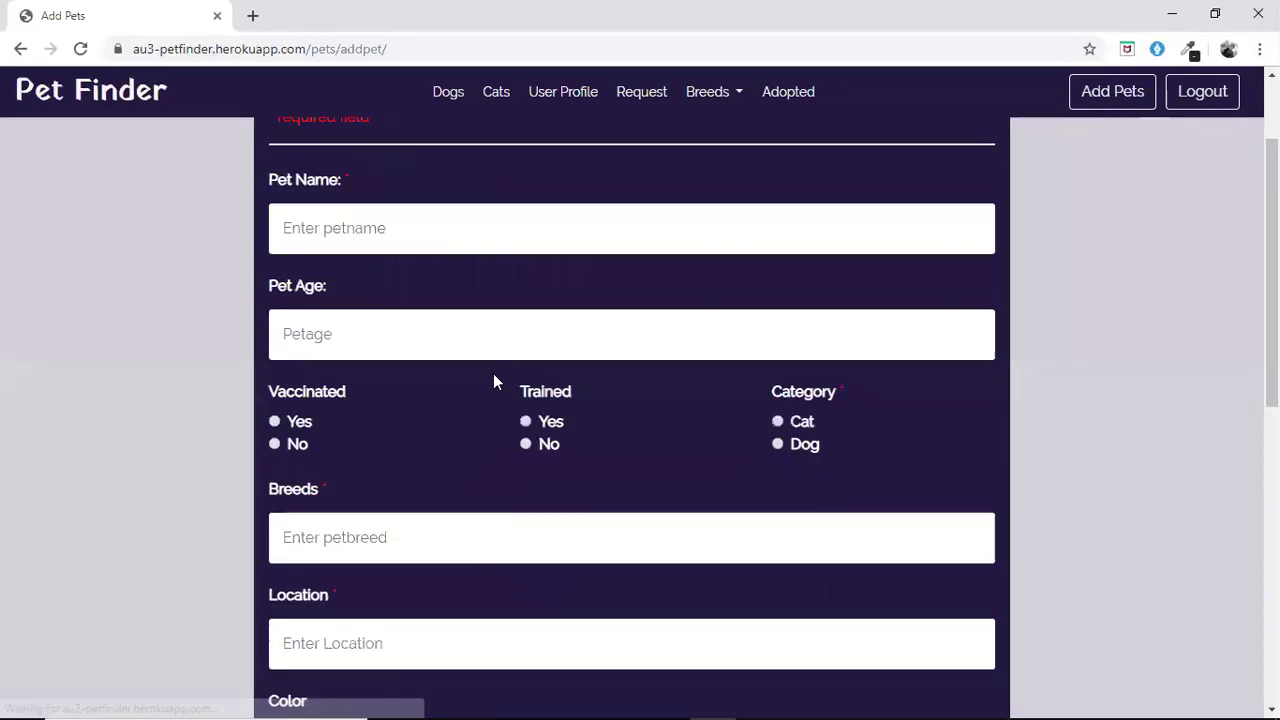
click(485, 241)
text(jim)
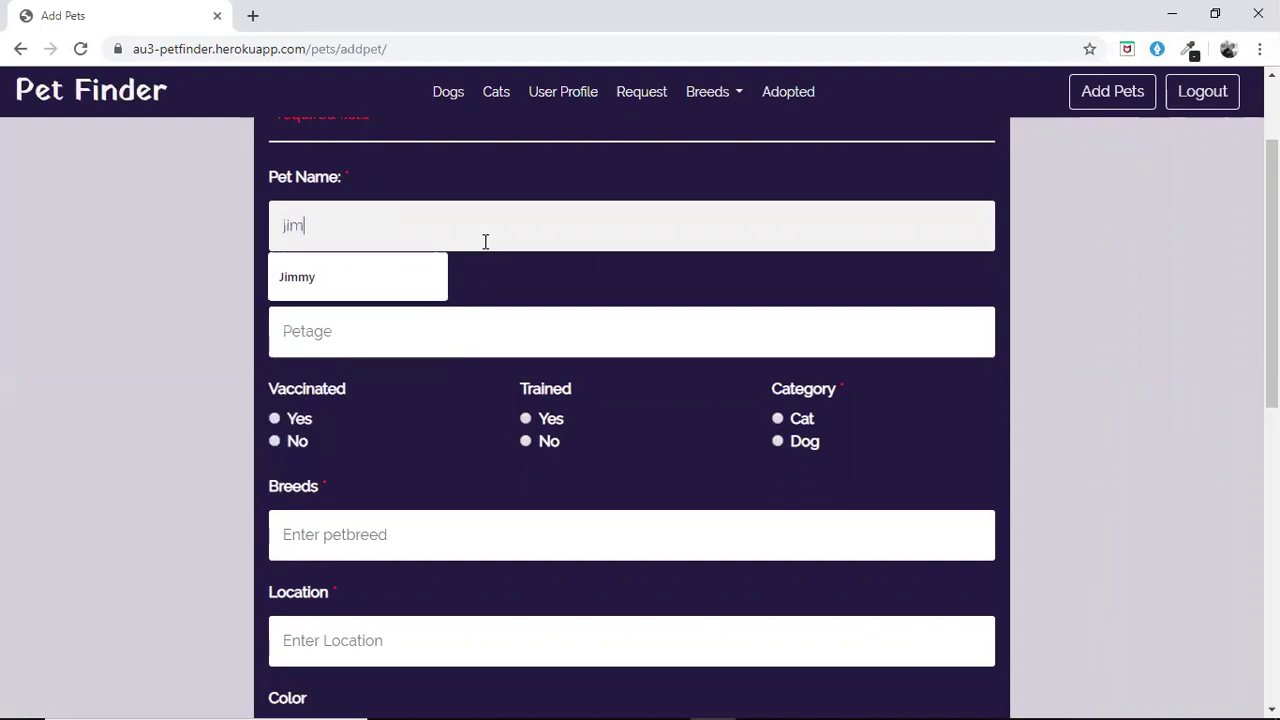
text(my)
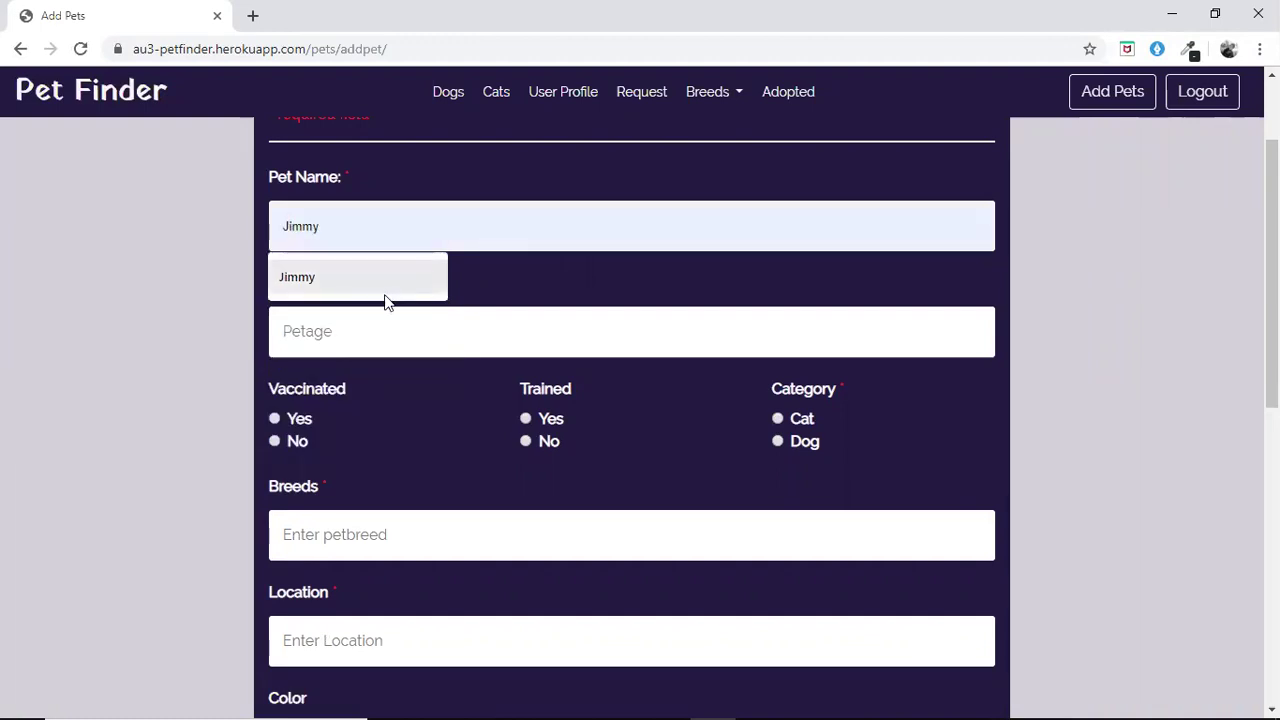
click(386, 296)
click(363, 339)
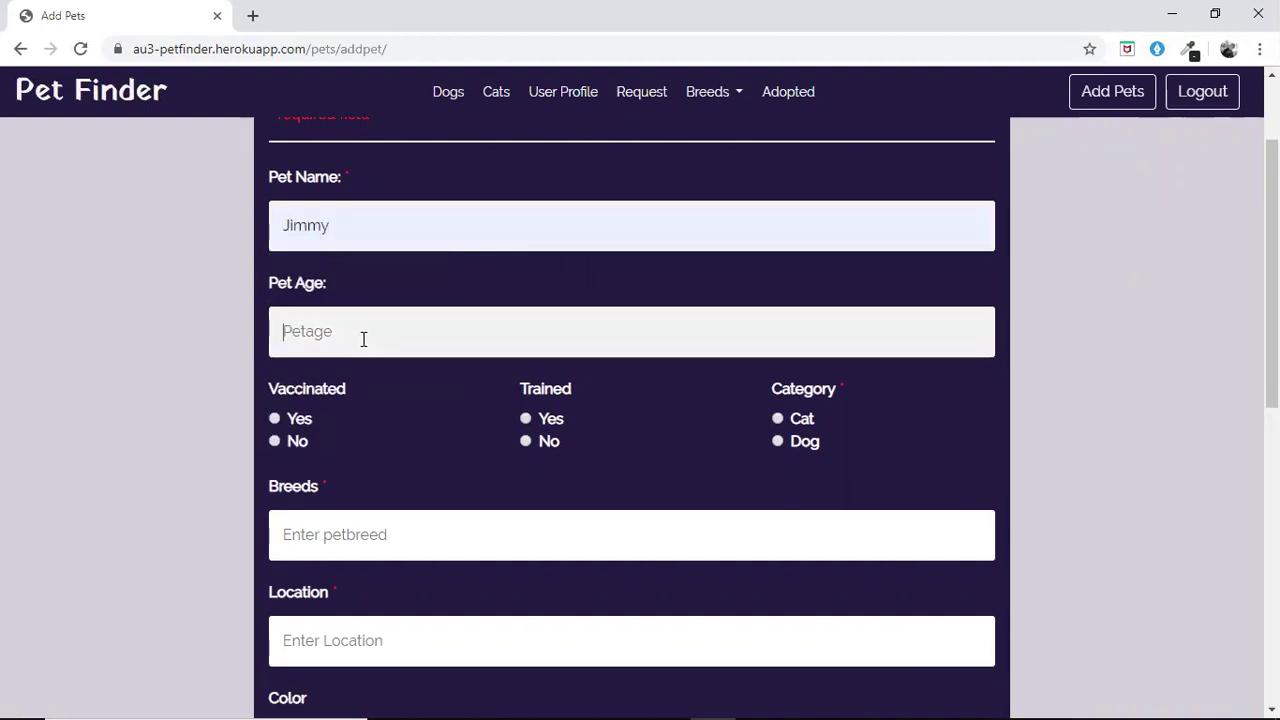
text(2 years)
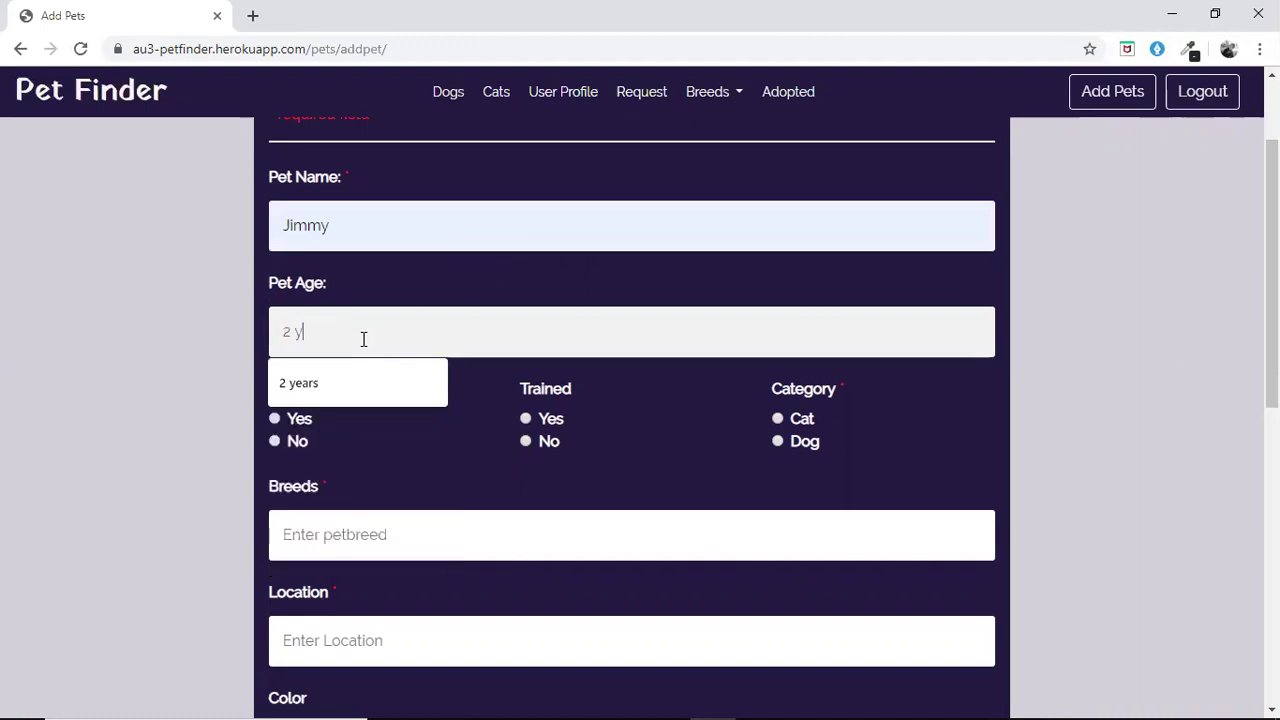
click(275, 418)
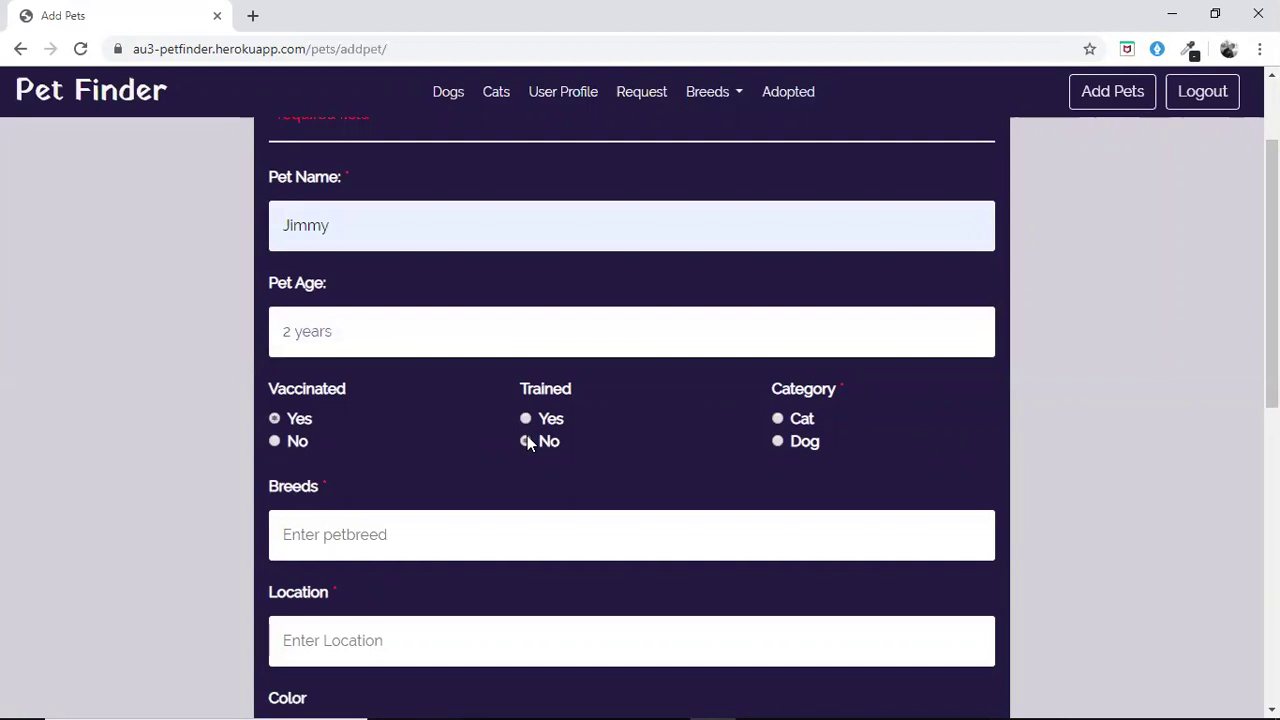
Set the category to Dog and choose American Bulldog as the breed
scroll(720, 410, down, 1)
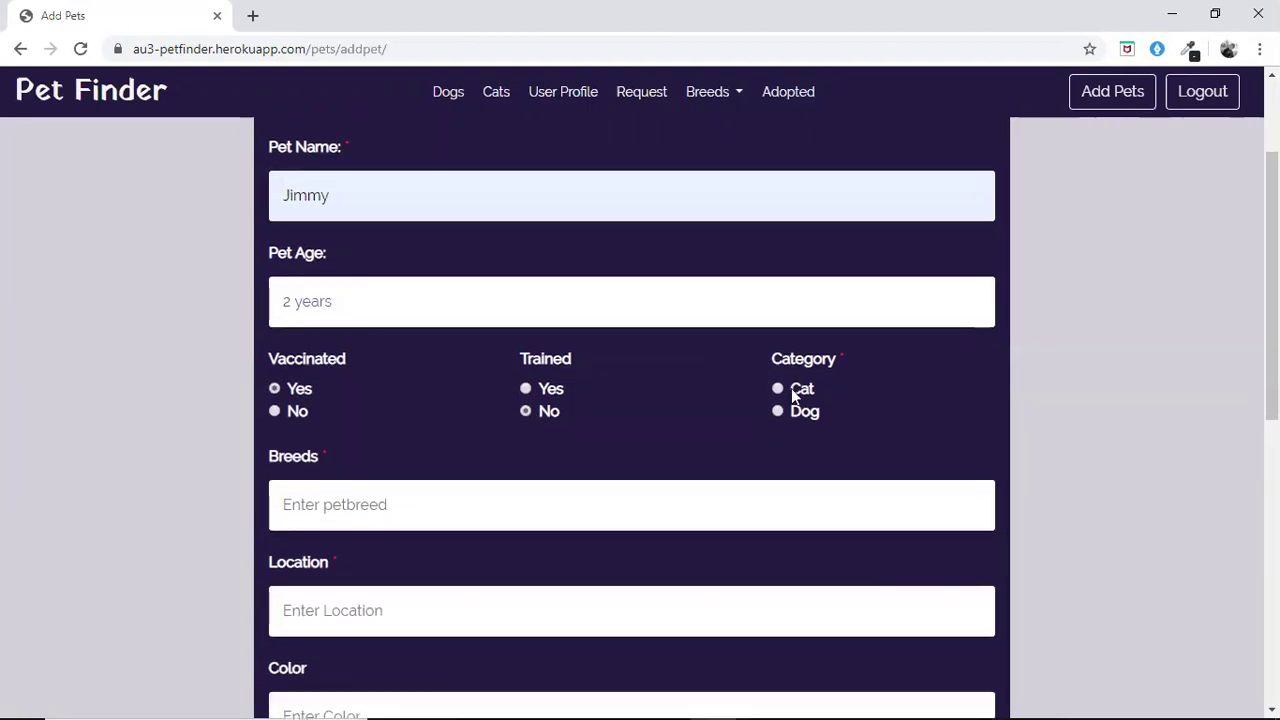
click(611, 510)
text(g)
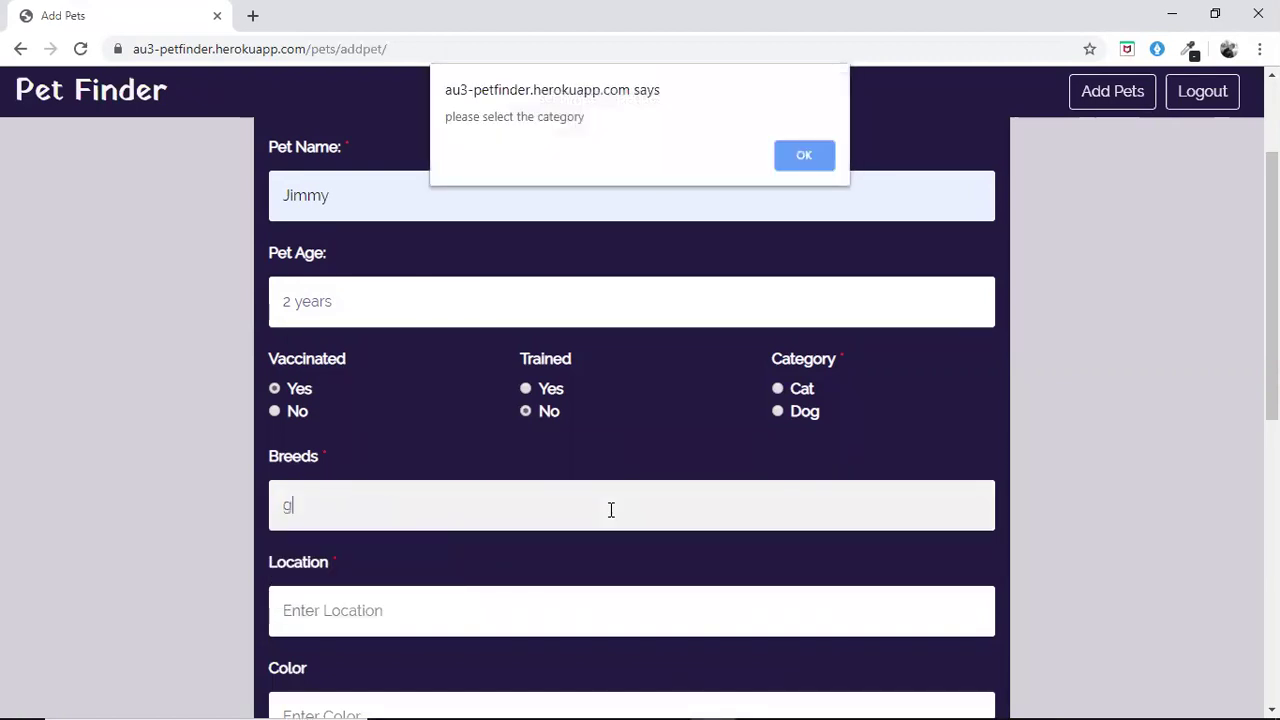
click(810, 167)
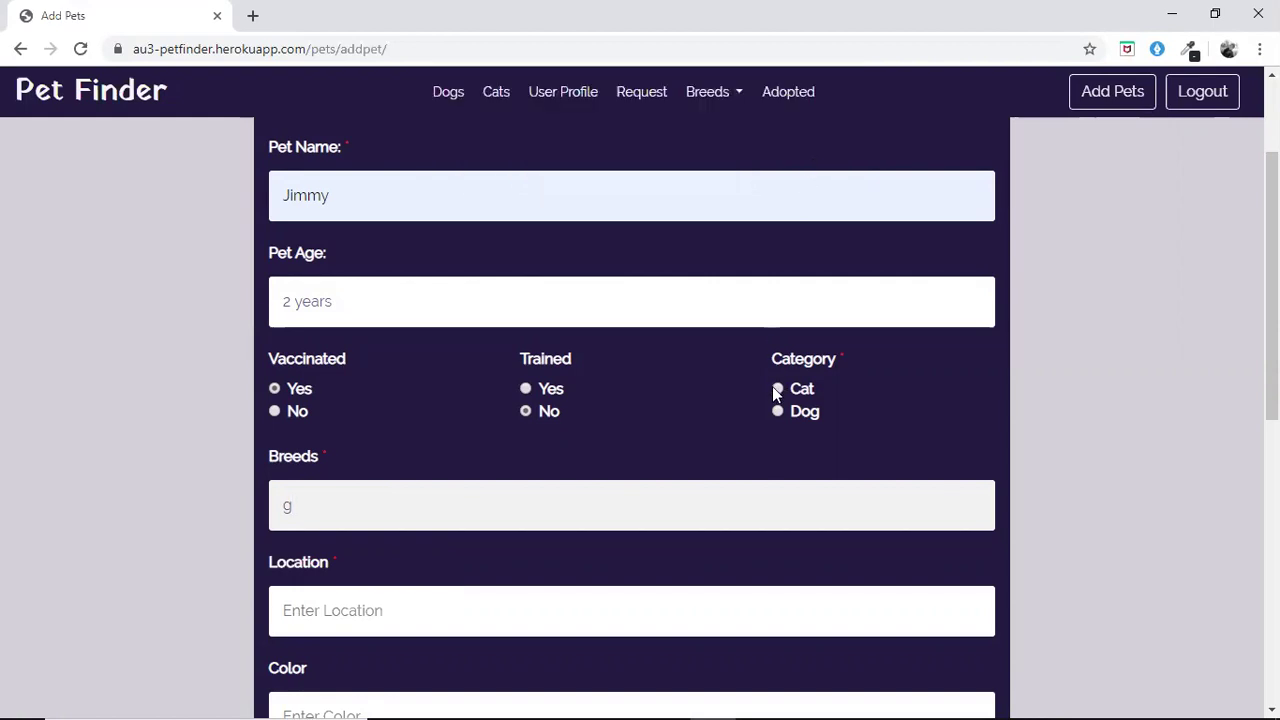
click(777, 389)
click(777, 412)
click(637, 510)
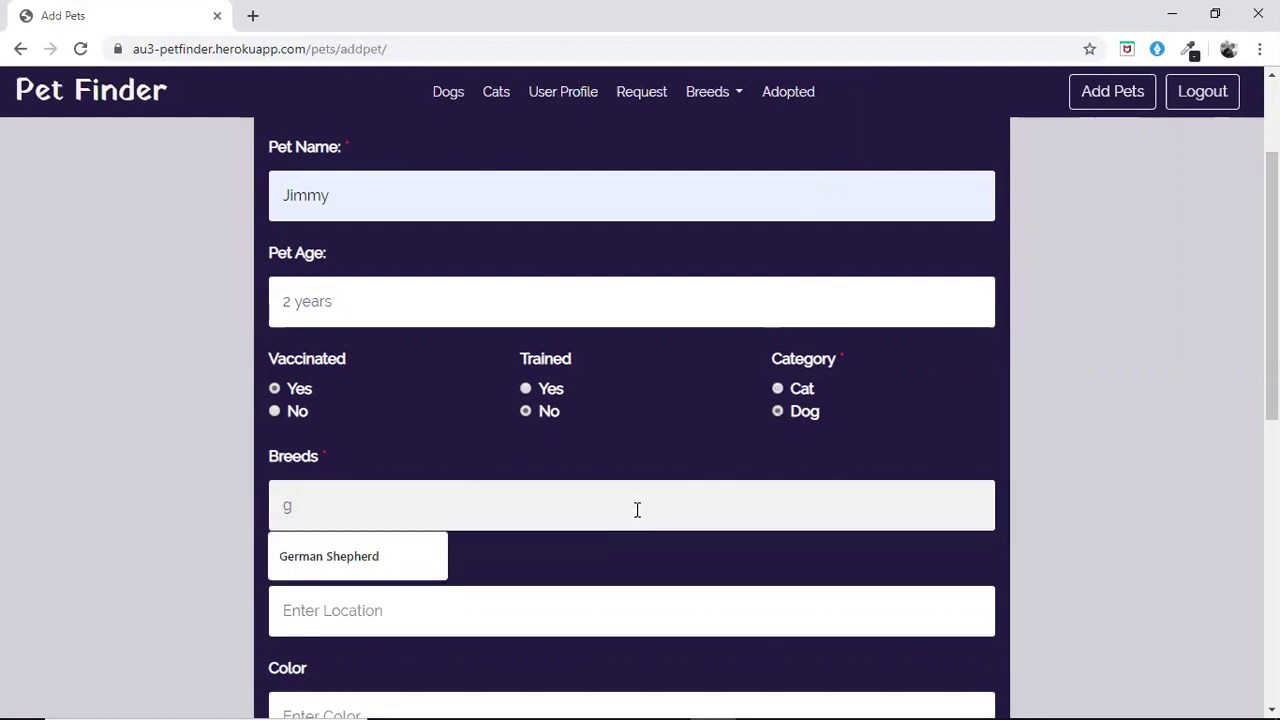
key(BackSpace)
text(da)
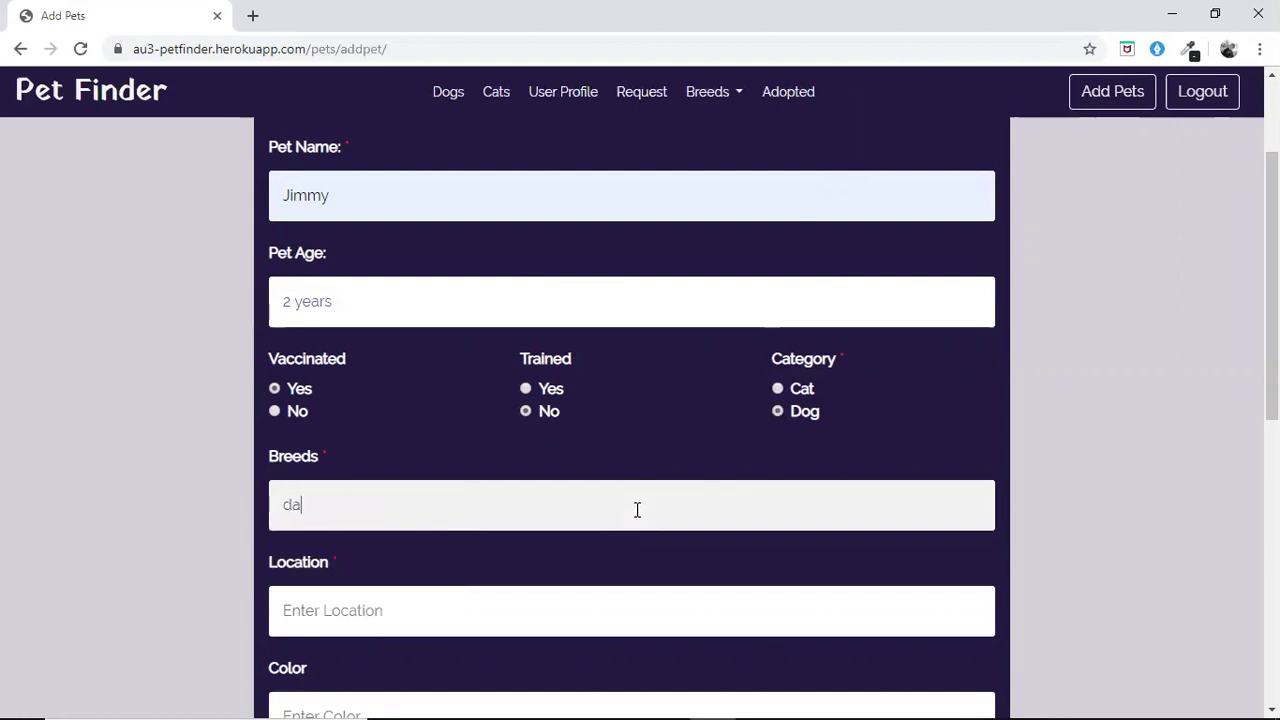
key(BackSpace)
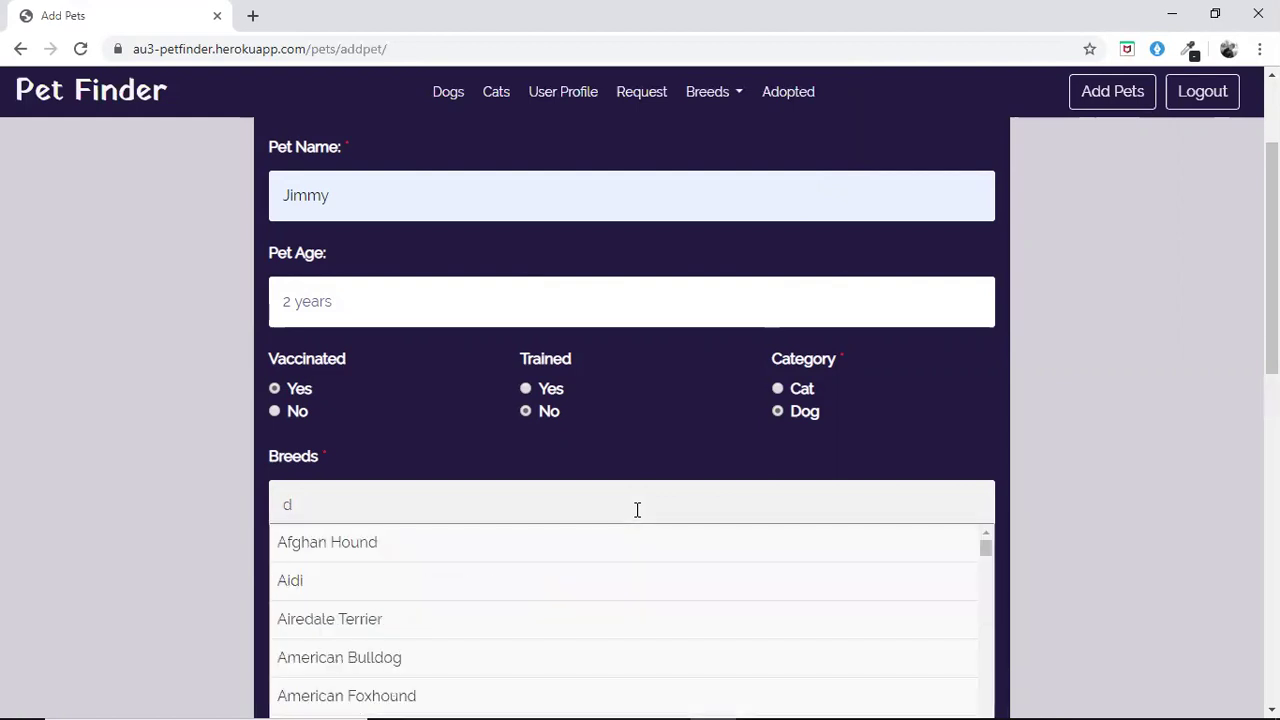
scroll(637, 510, down, 1)
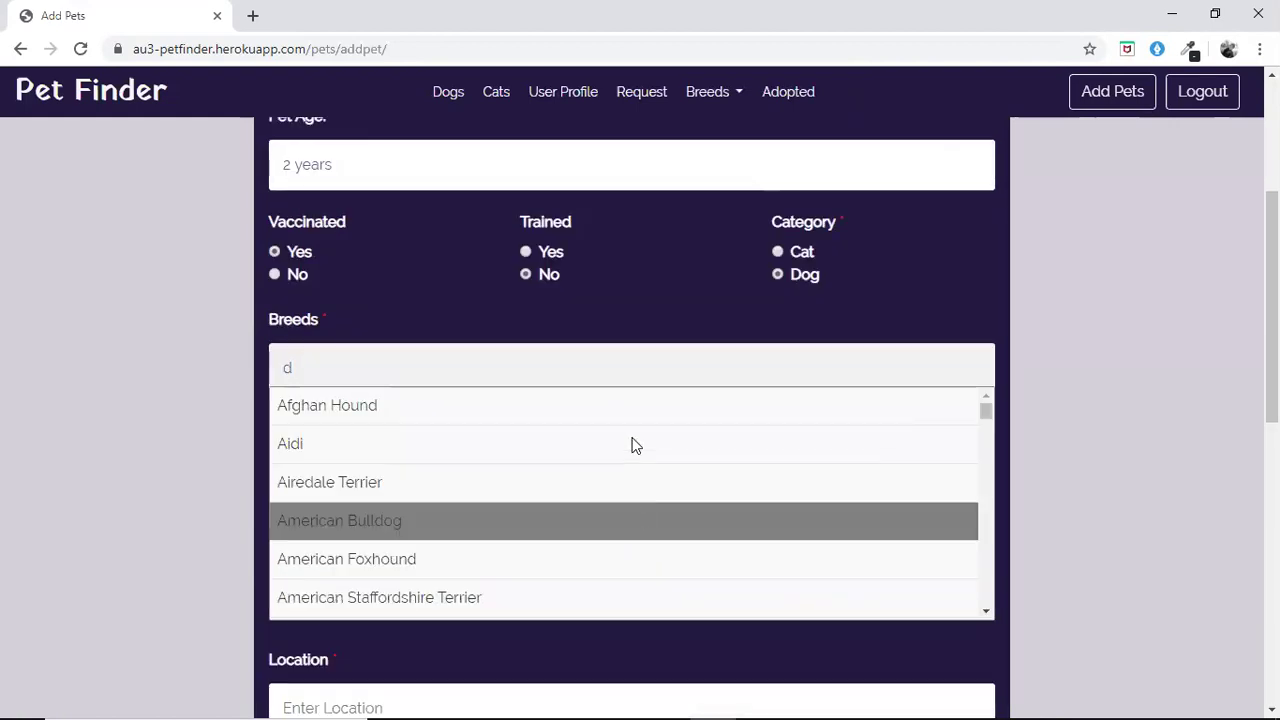
scroll(611, 521, down, 1)
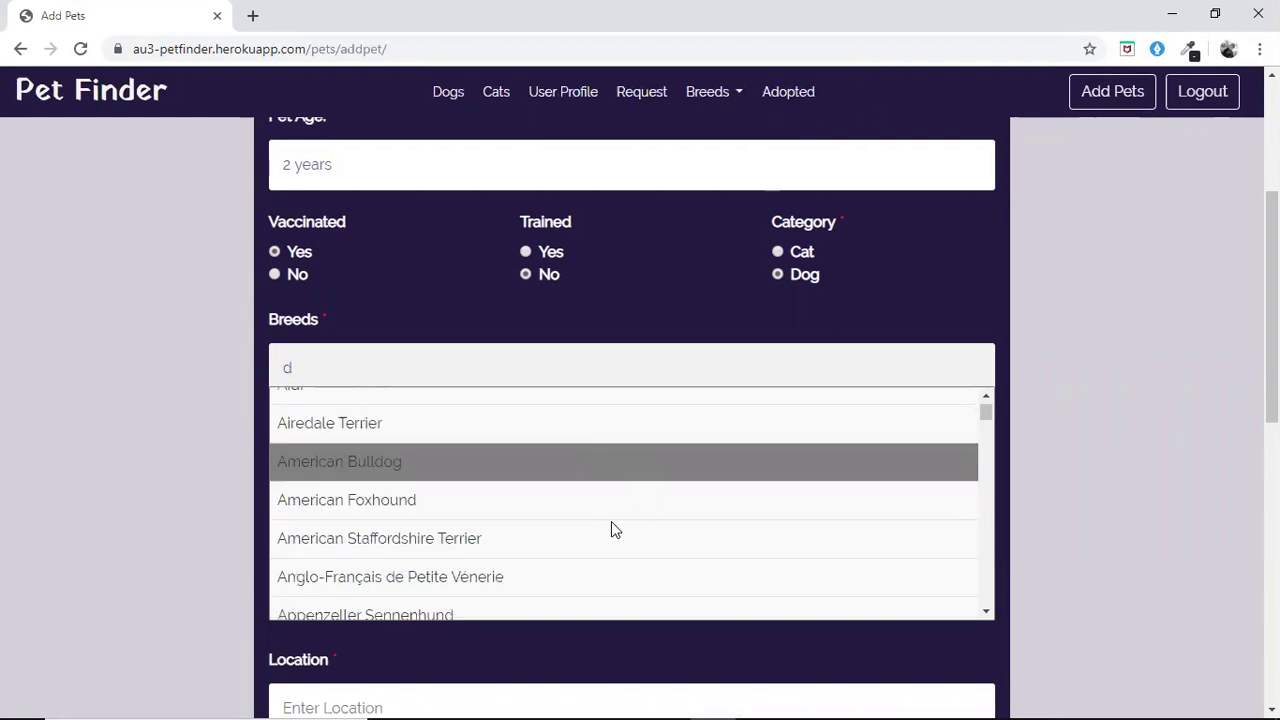
click(633, 474)
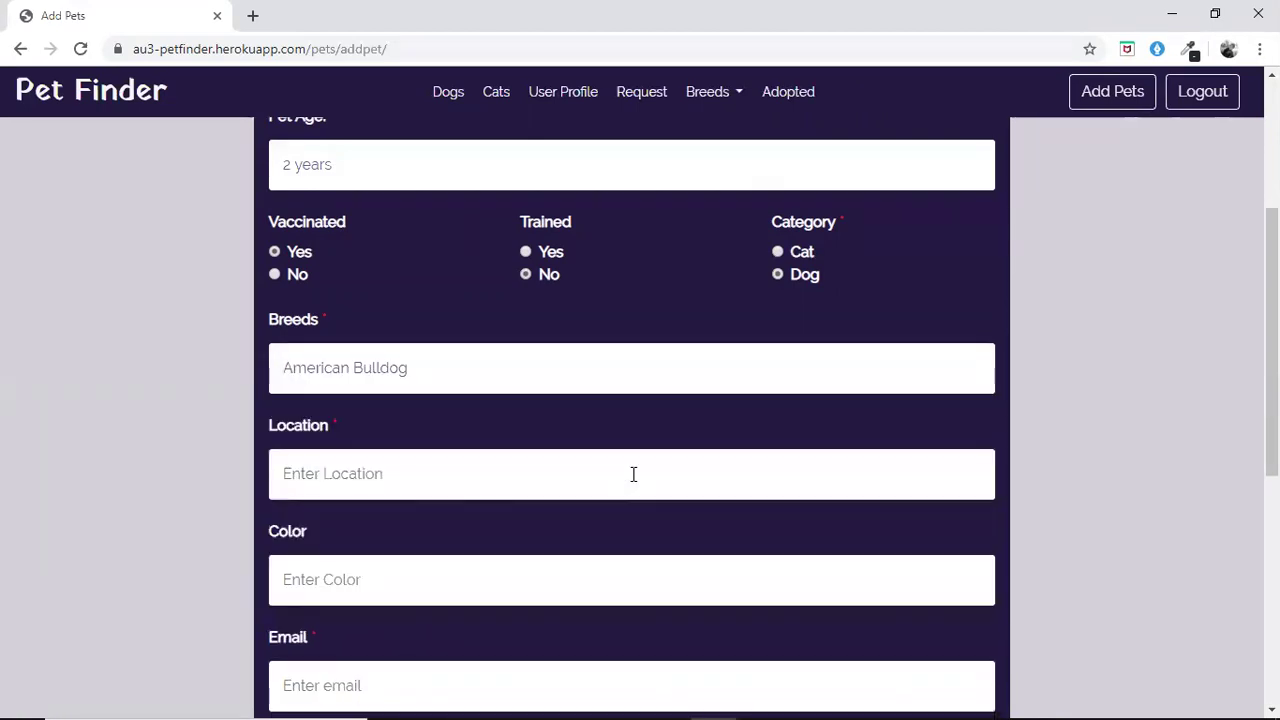
Set the location to Hyderabad, Telangana, India and the colour to Brown
scroll(633, 474, down, 1)
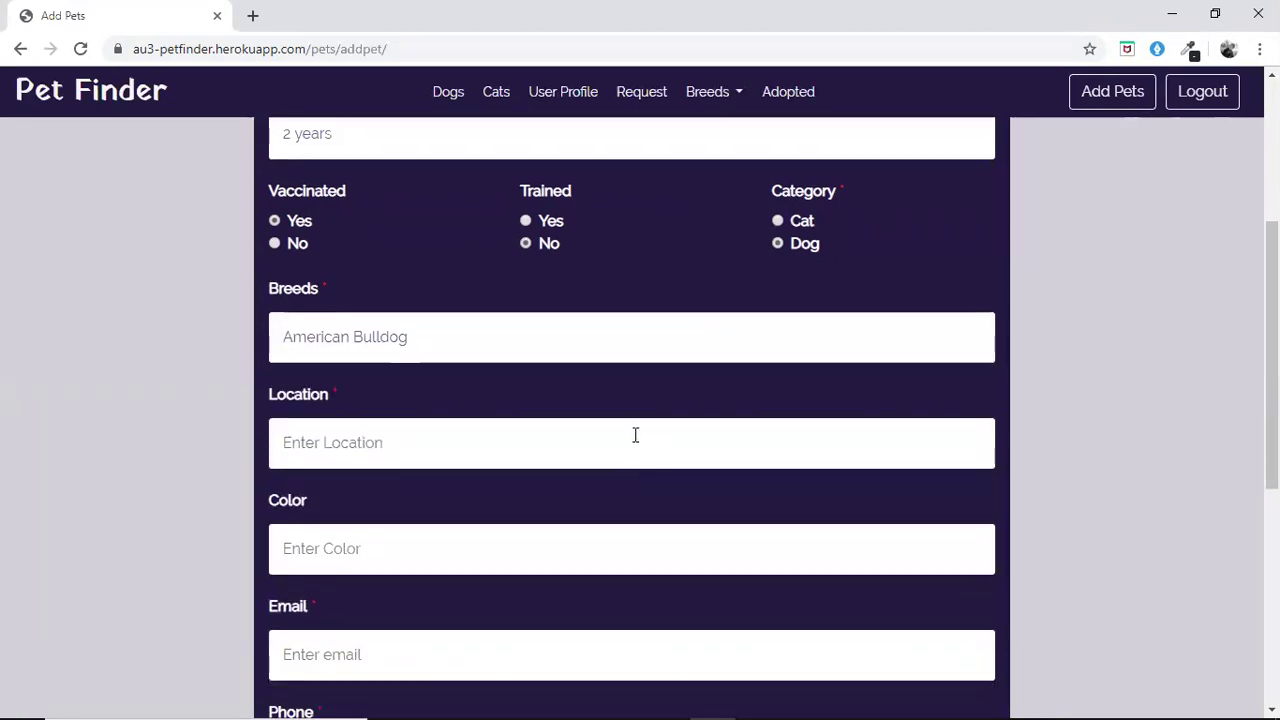
click(634, 434)
click(376, 514)
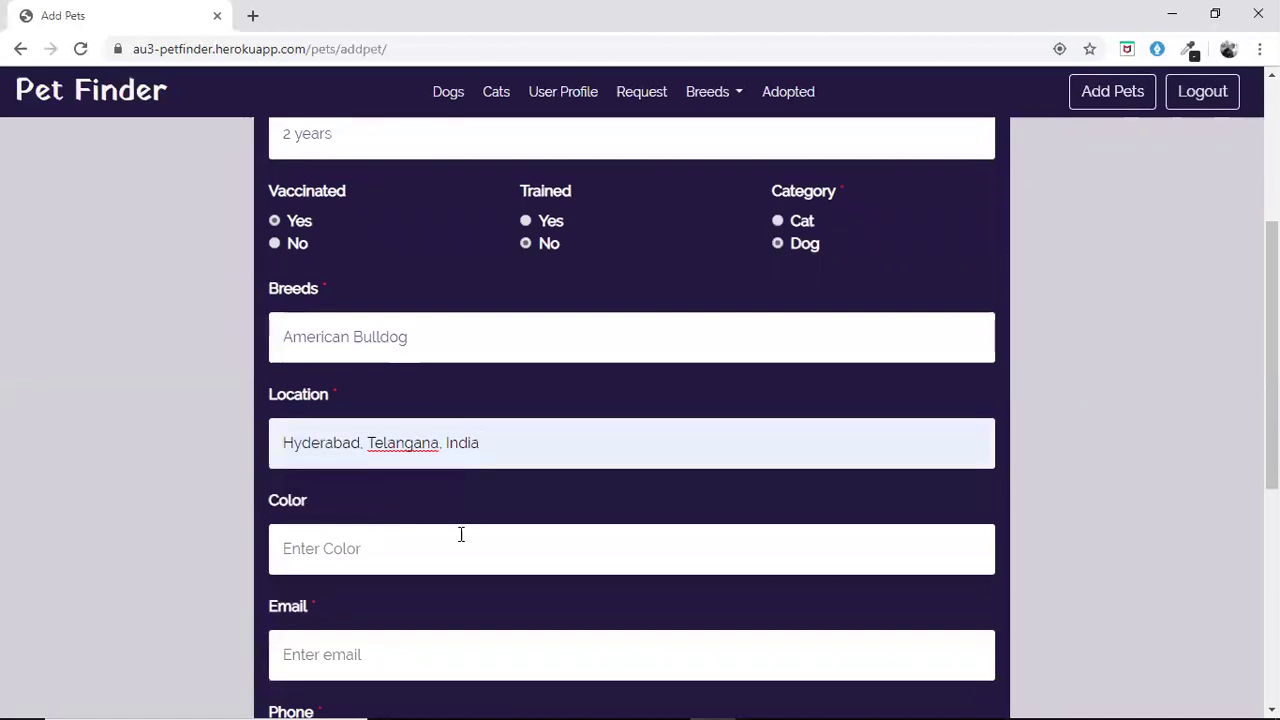
scroll(461, 535, down, 2)
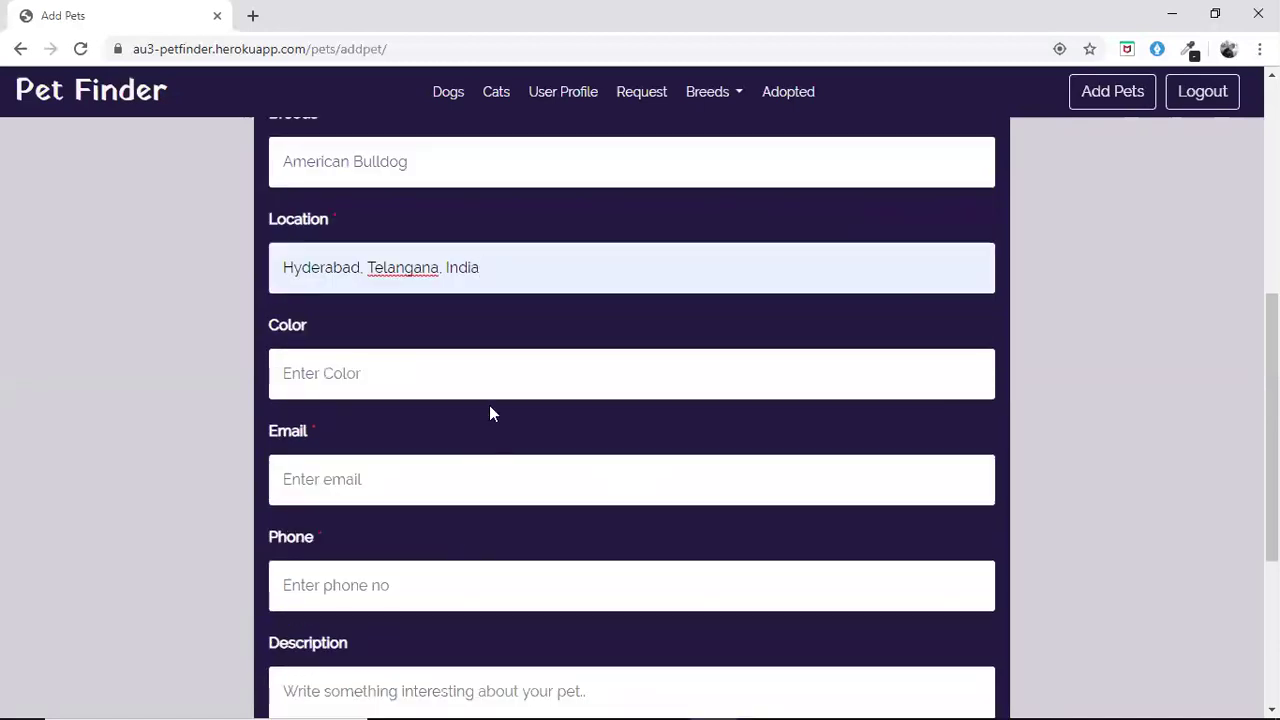
click(512, 380)
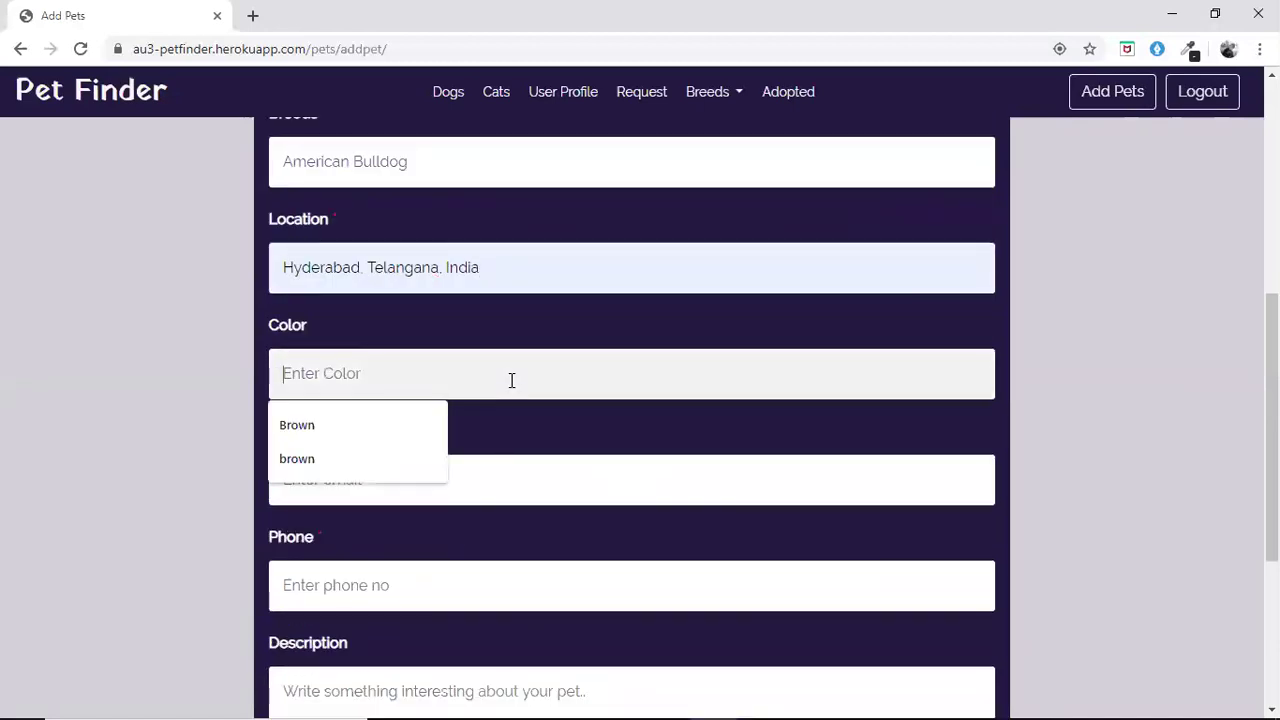
click(392, 425)
Enter the contact e-mail, fixing the domain typo, and the contact phone number
scroll(392, 427, down, 1)
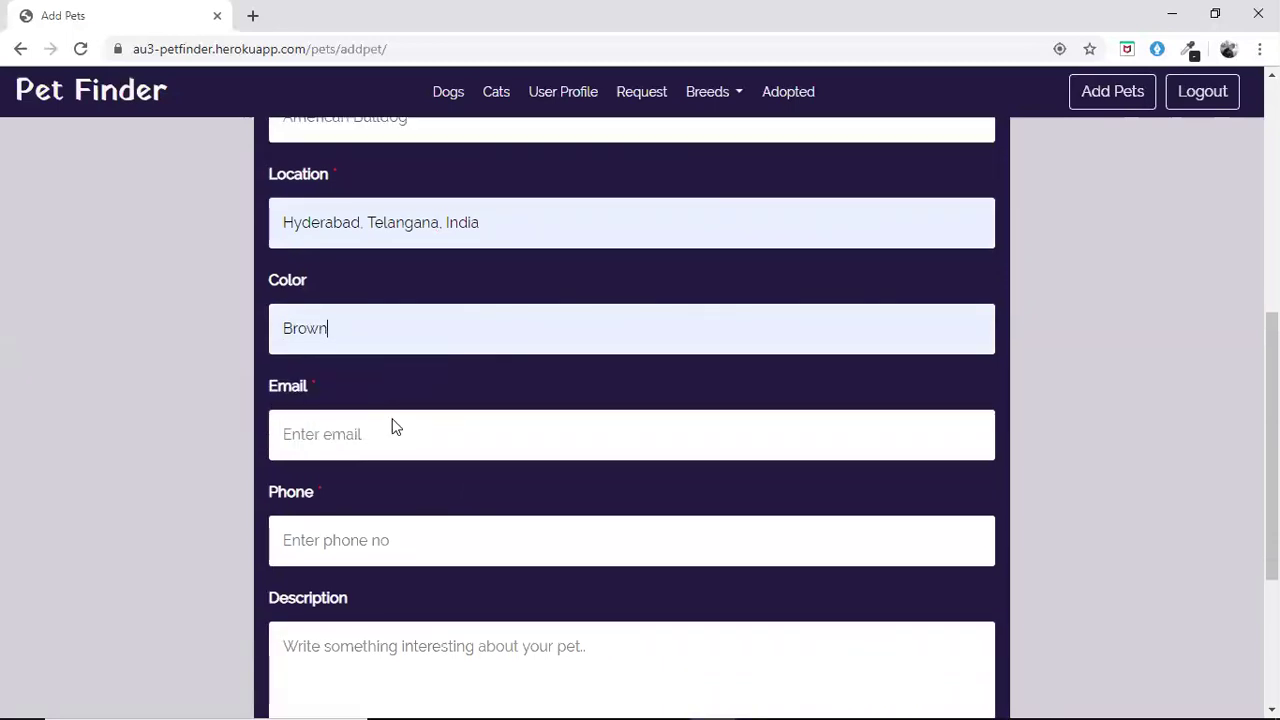
click(363, 432)
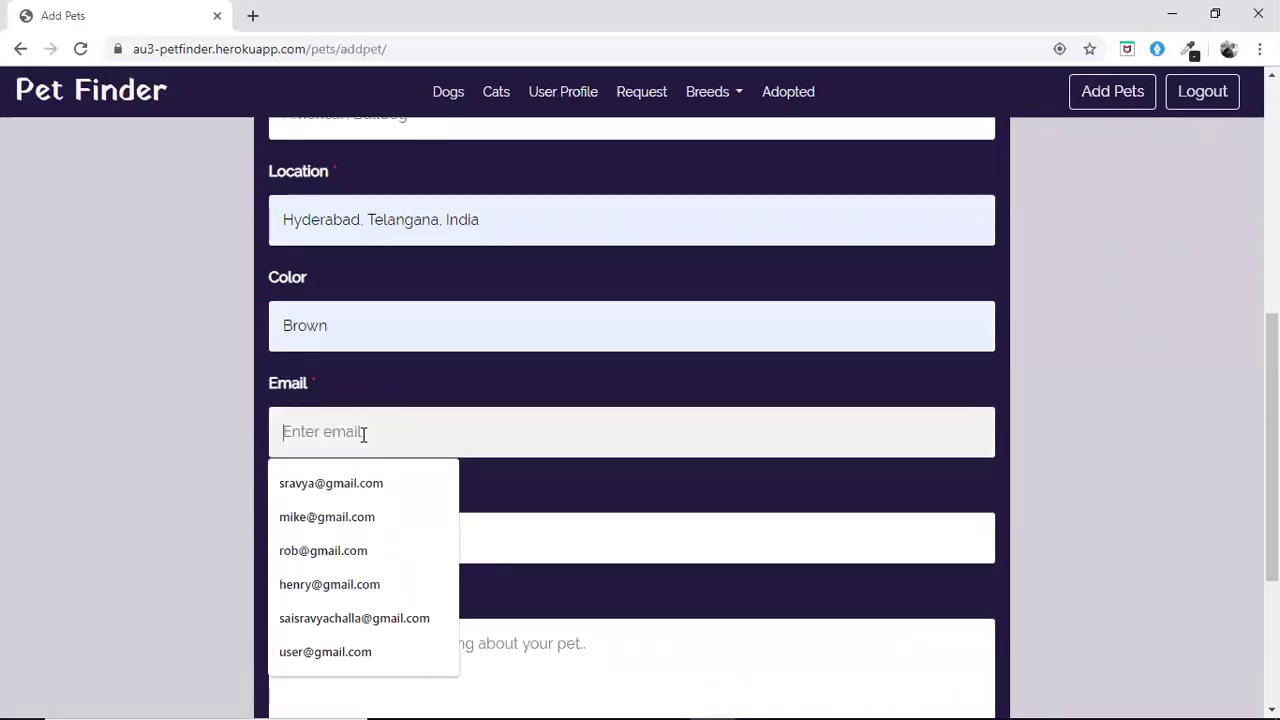
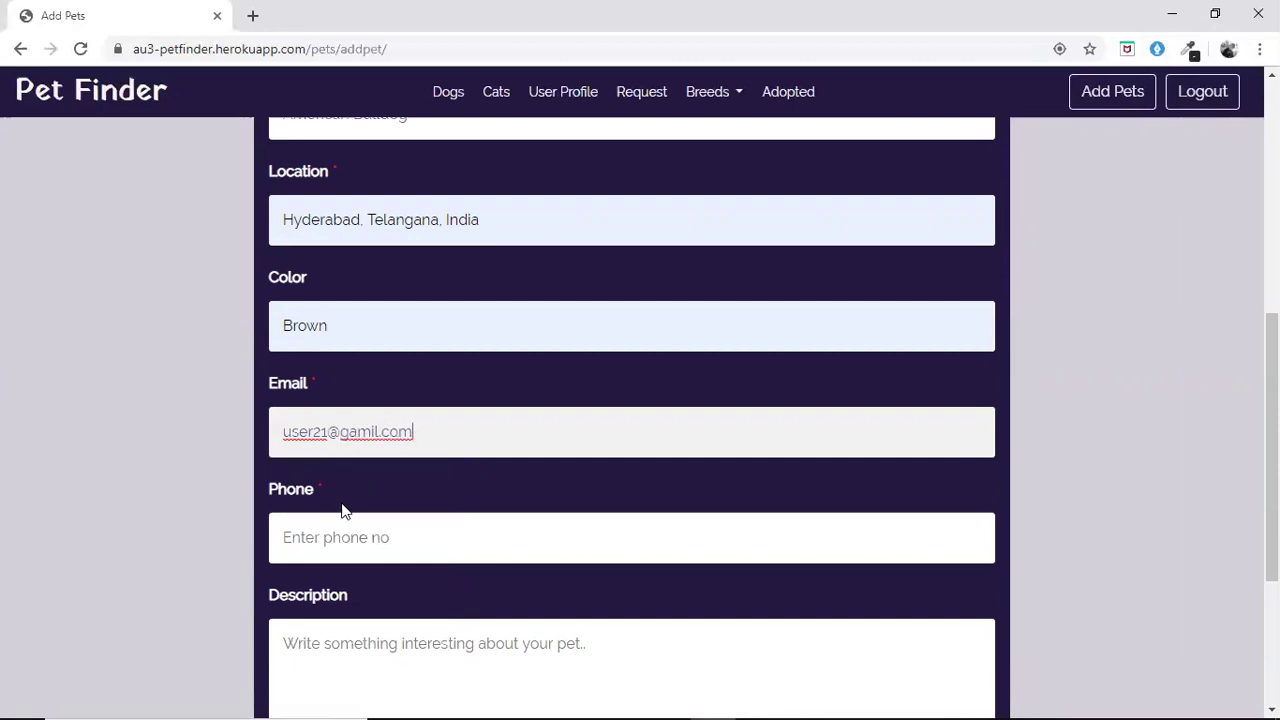
click(372, 432)
key(BackSpace)
key(BackSpace)
text(ma)
click(352, 535)
text(25478)
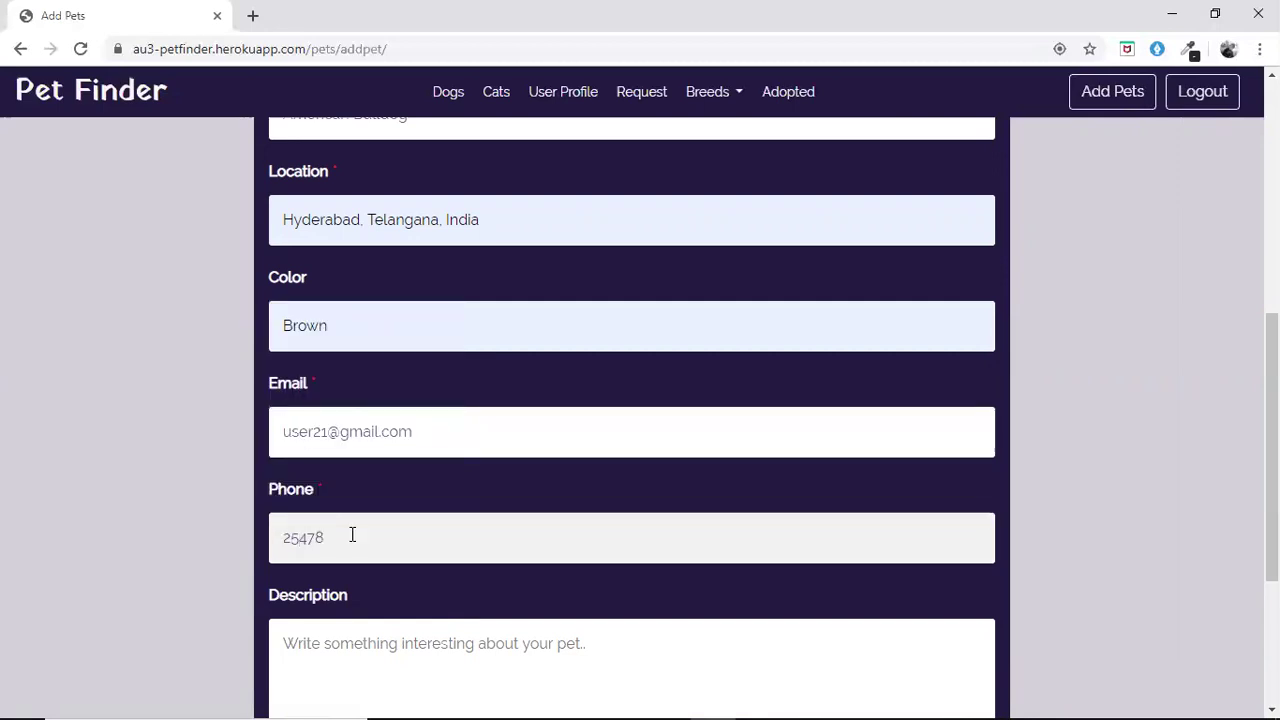
Write the description 'this is a cute dog'
scroll(351, 534, down, 2)
click(361, 502)
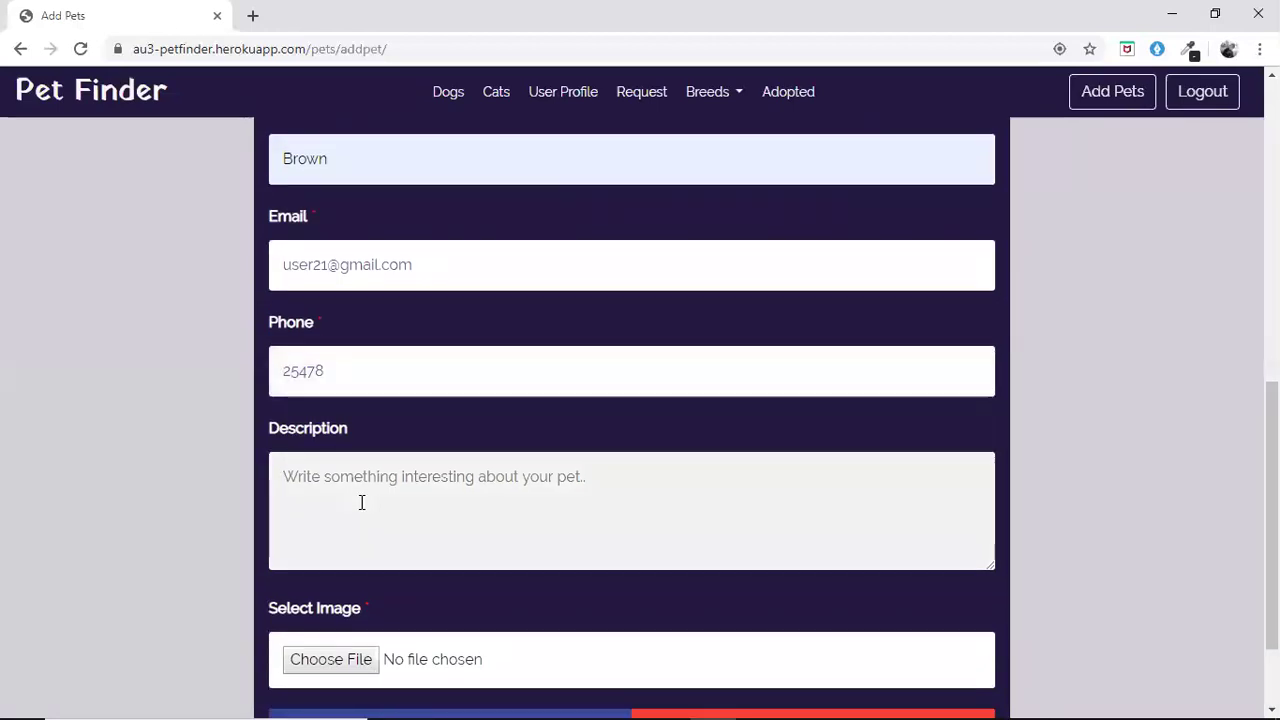
text(this ia)
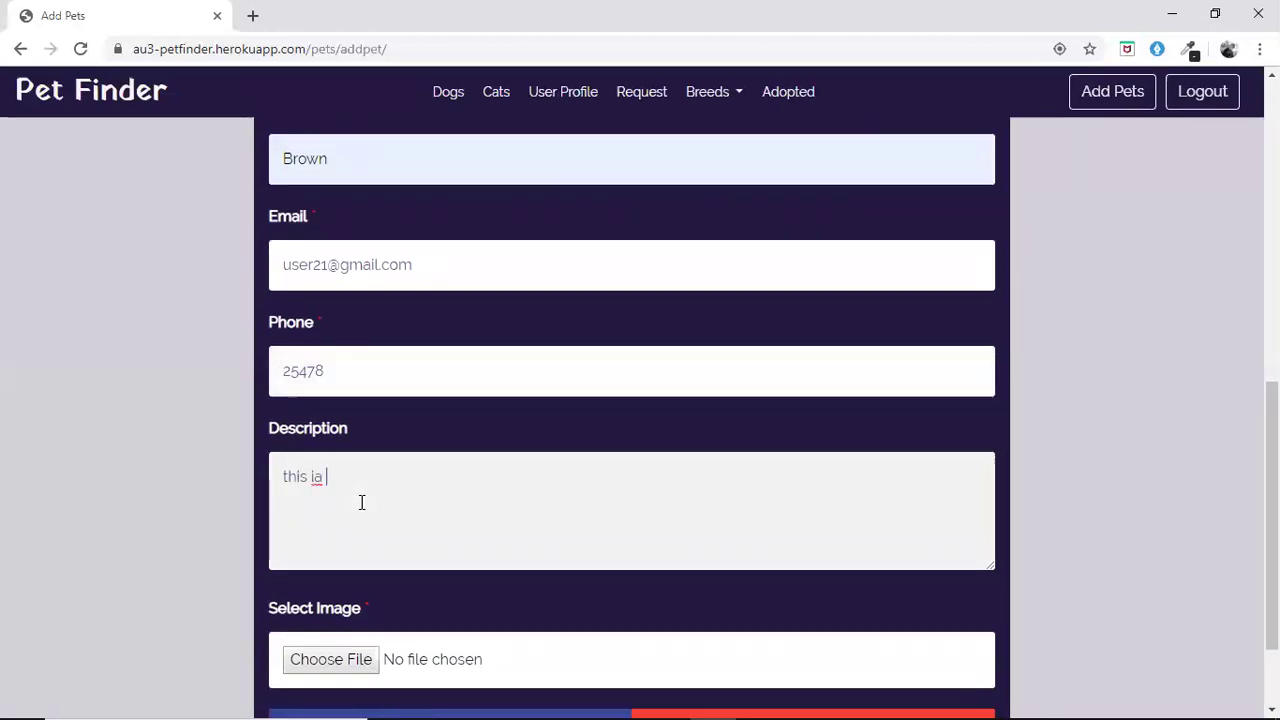
key(BackSpace)
key(BackSpace)
text(s a cute dog)
scroll(361, 502, down, 2)
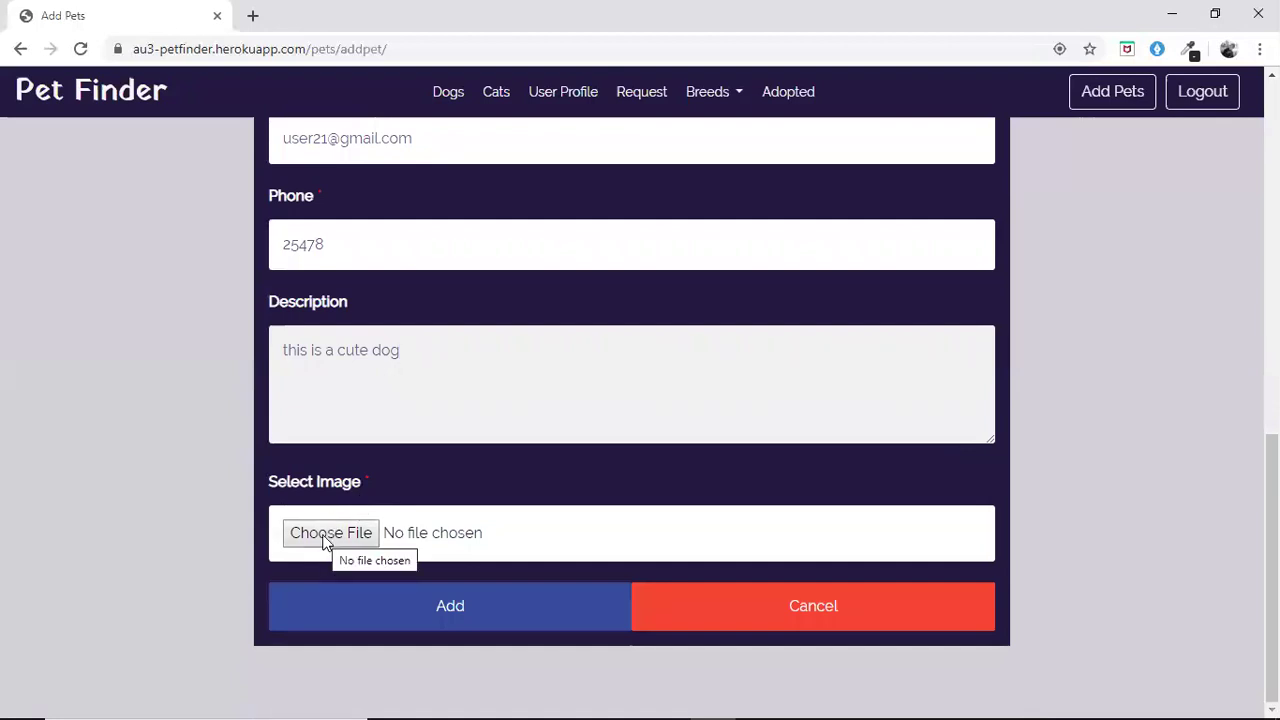
Attach the pug picture as Jimmy's image, add the pet, and scroll to Uploaded Pets
click(325, 540)
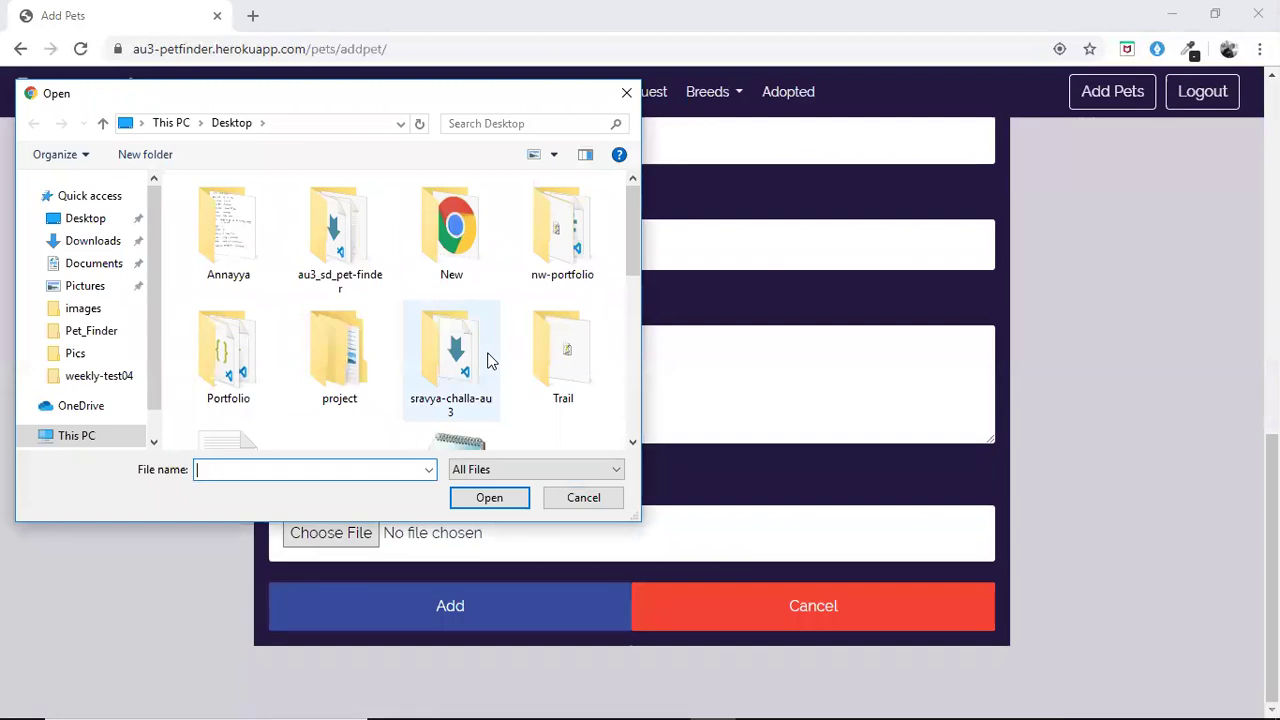
scroll(490, 360, down, 5)
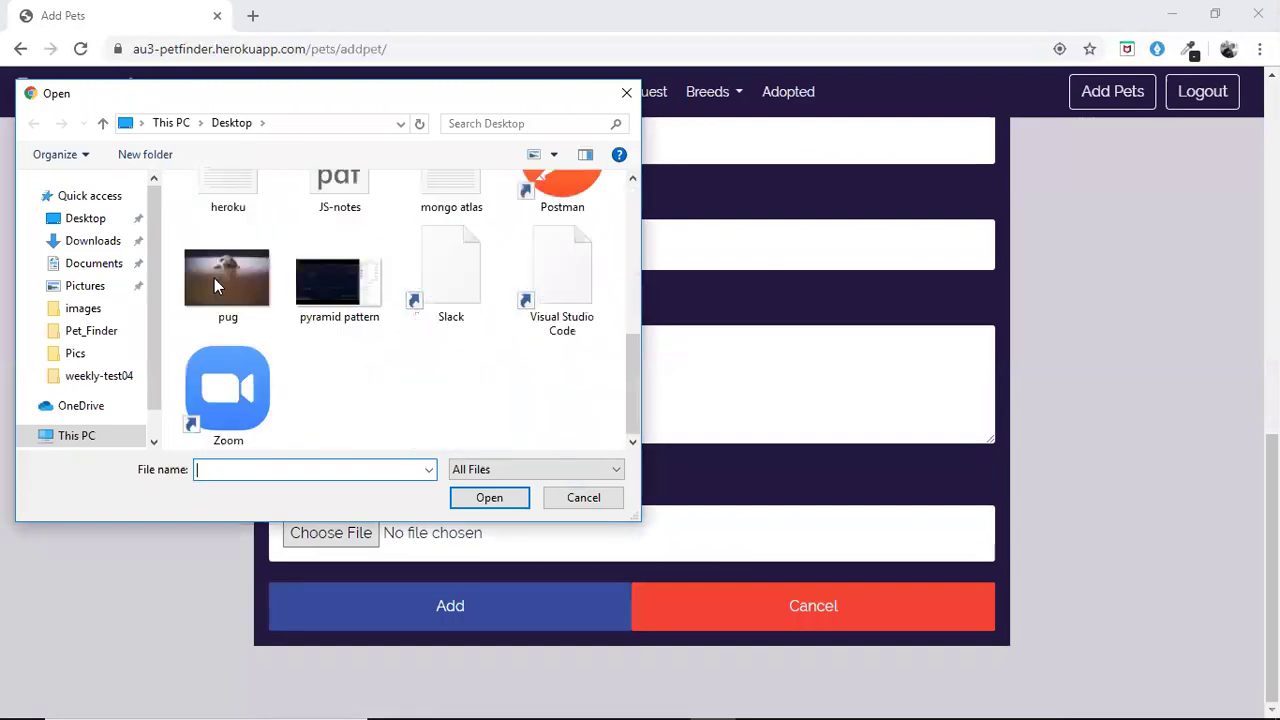
click(214, 278)
click(470, 510)
click(413, 616)
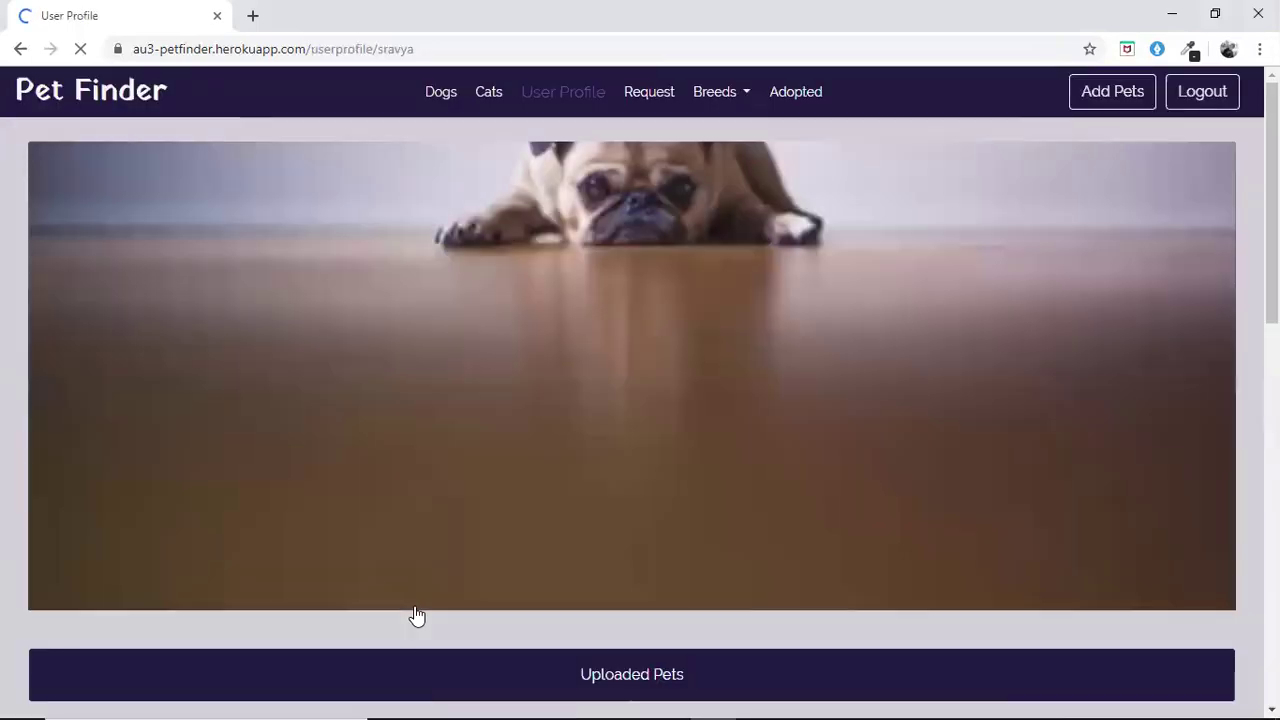
scroll(303, 400, down, 3)
scroll(302, 392, down, 2)
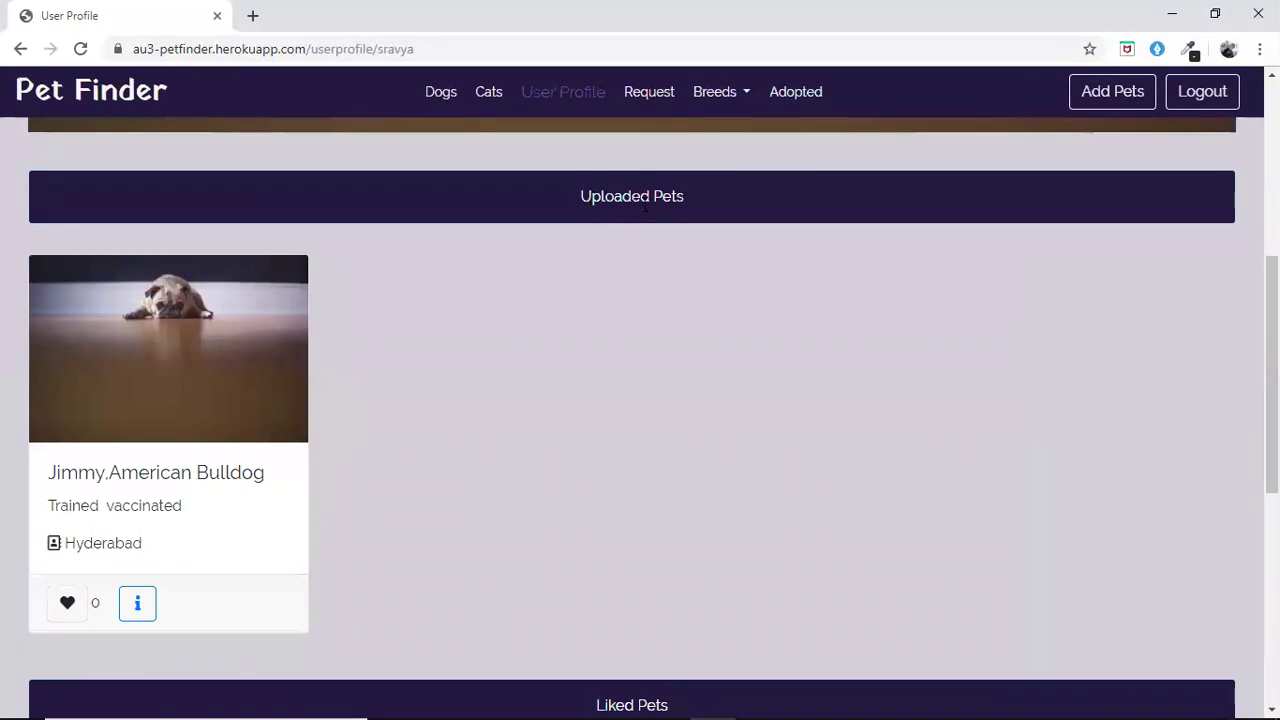
mouse_move(80, 388)
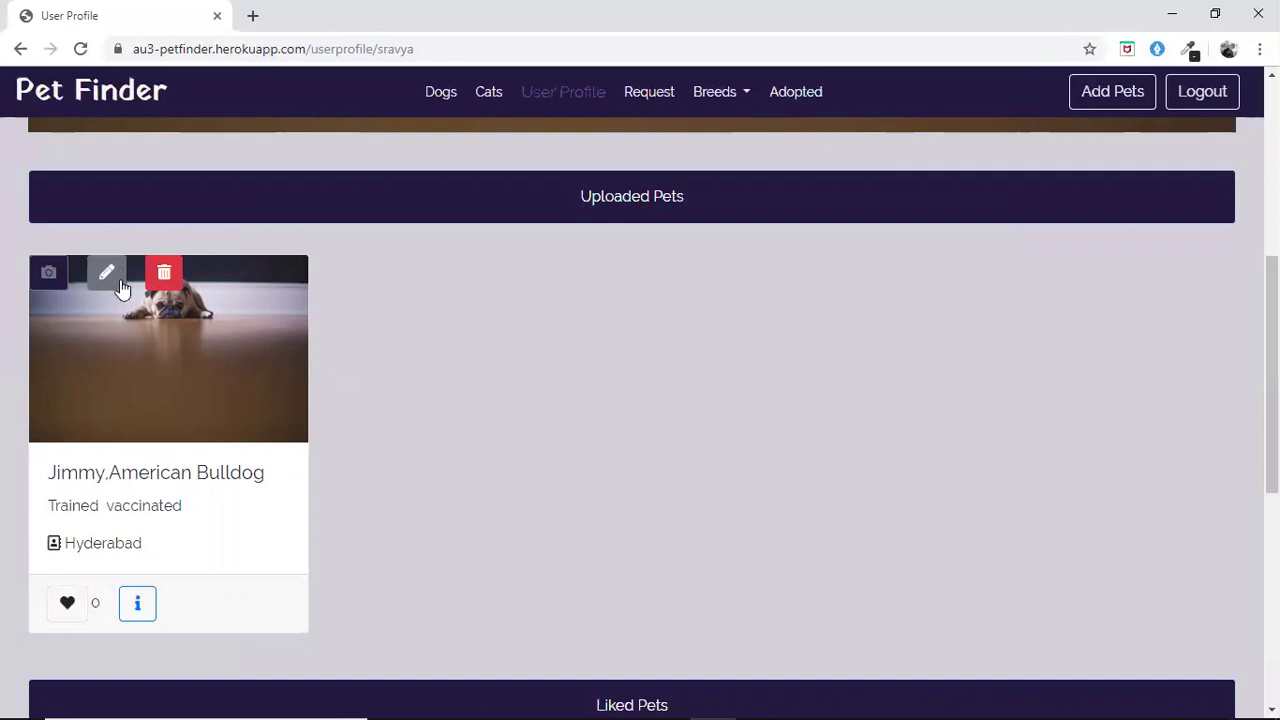
scroll(126, 295, down, 1)
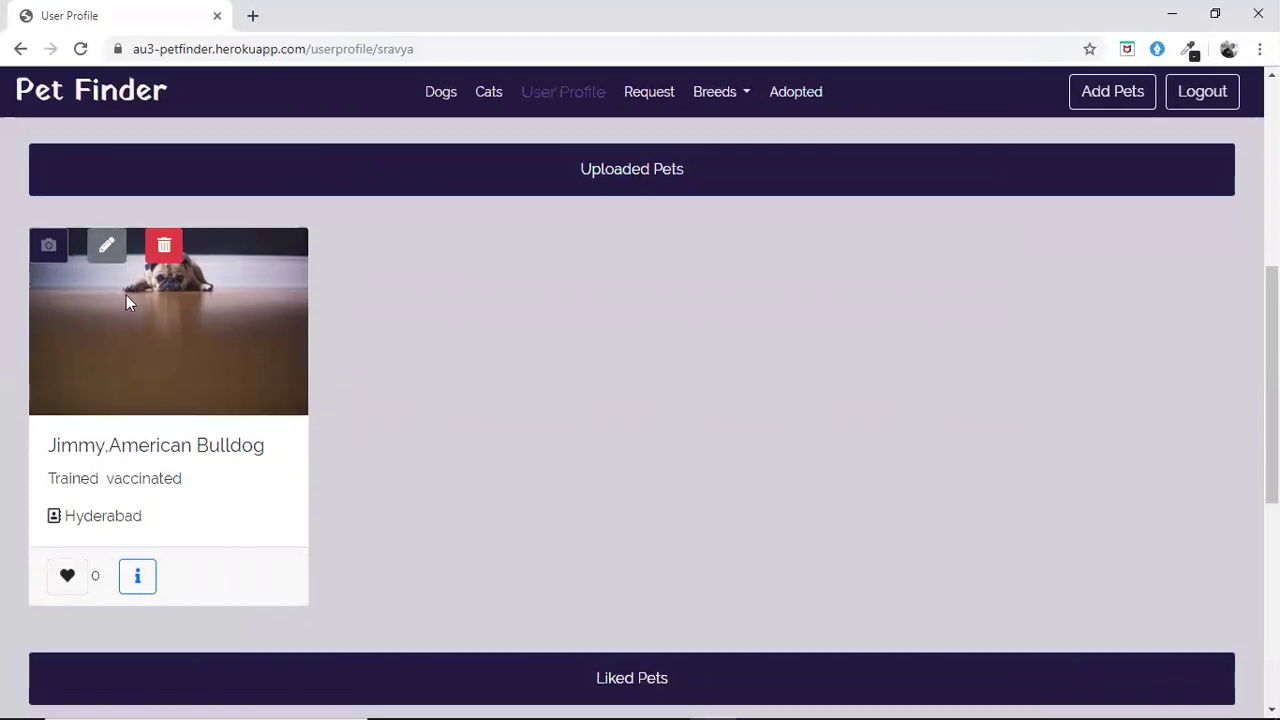
click(100, 250)
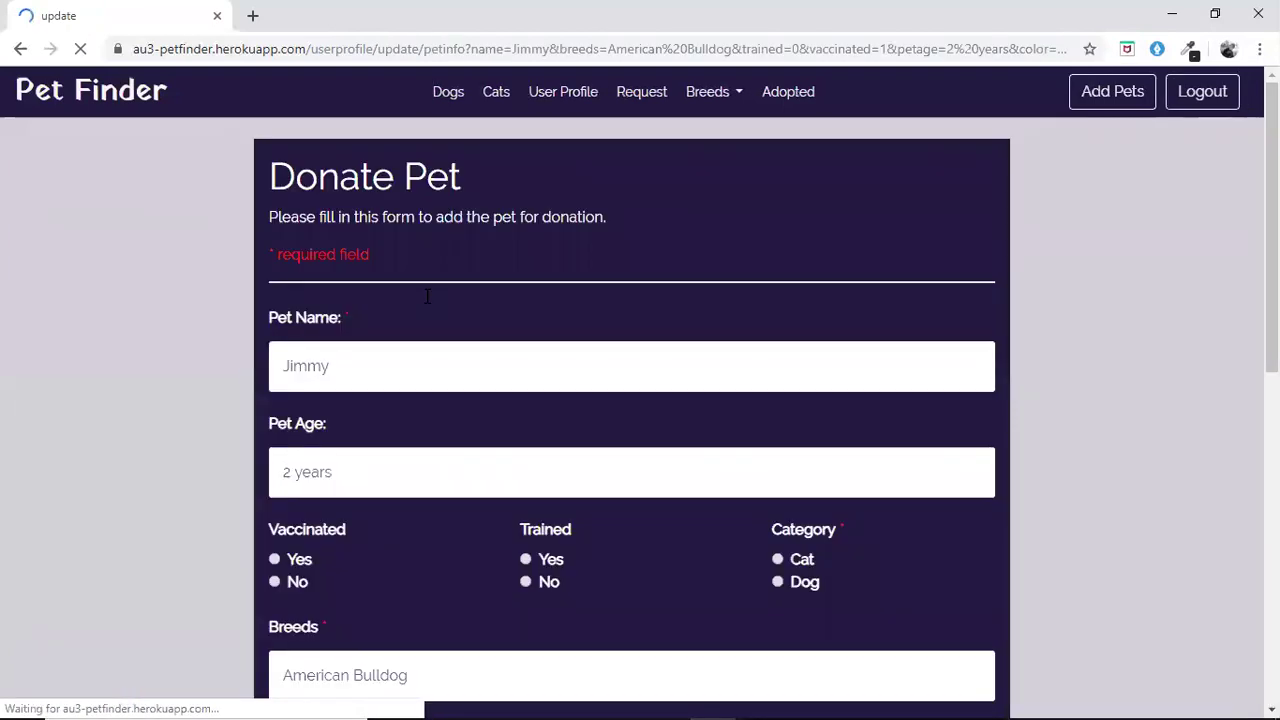
click(20, 50)
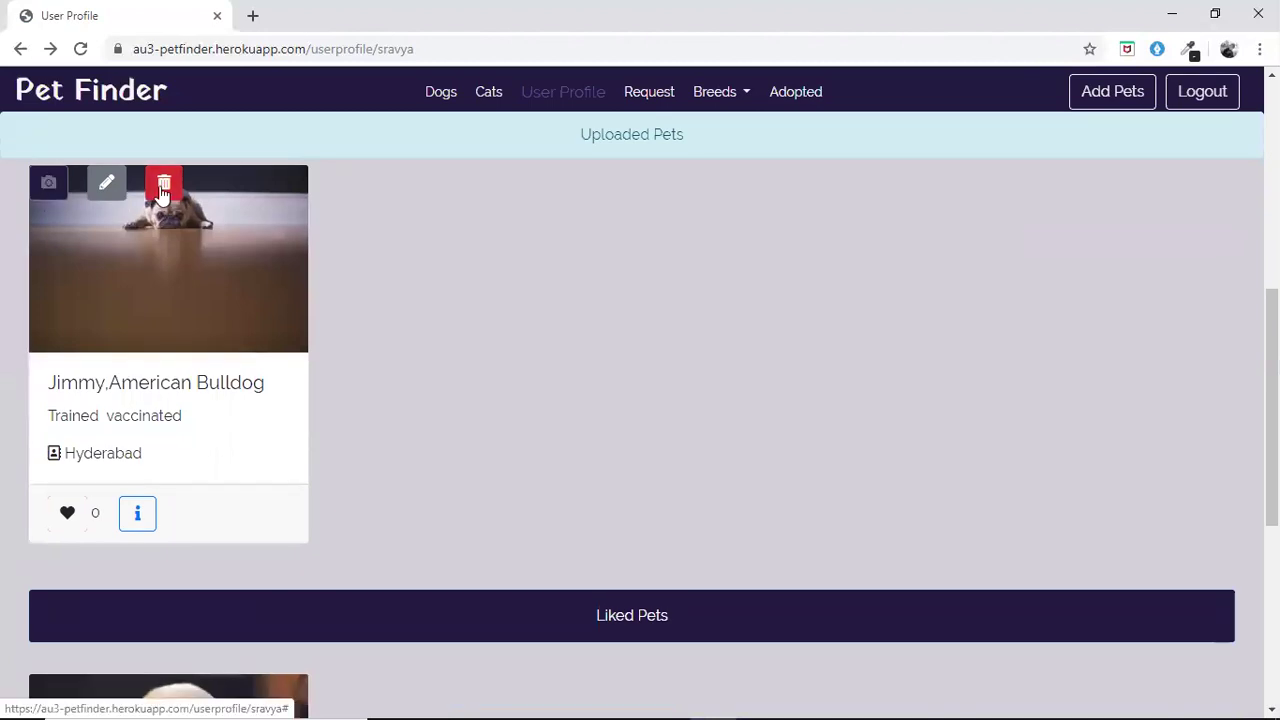
click(441, 93)
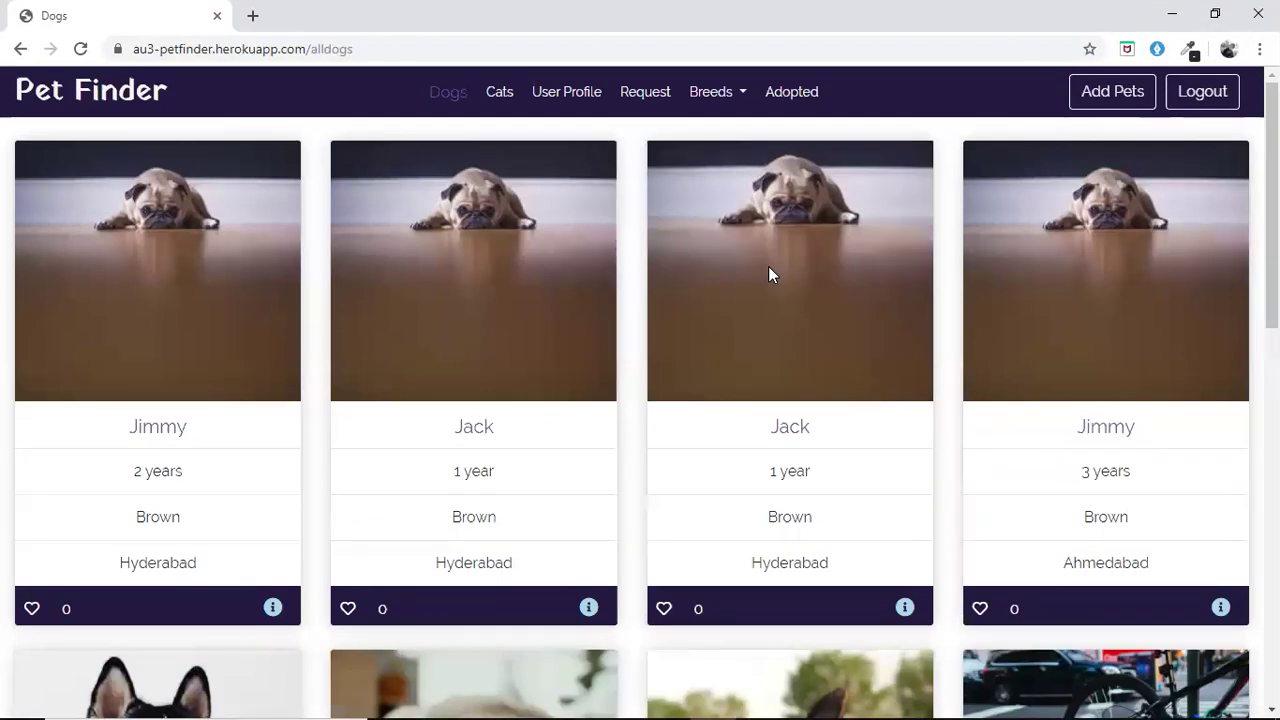
scroll(770, 274, down, 4)
scroll(770, 274, down, 1)
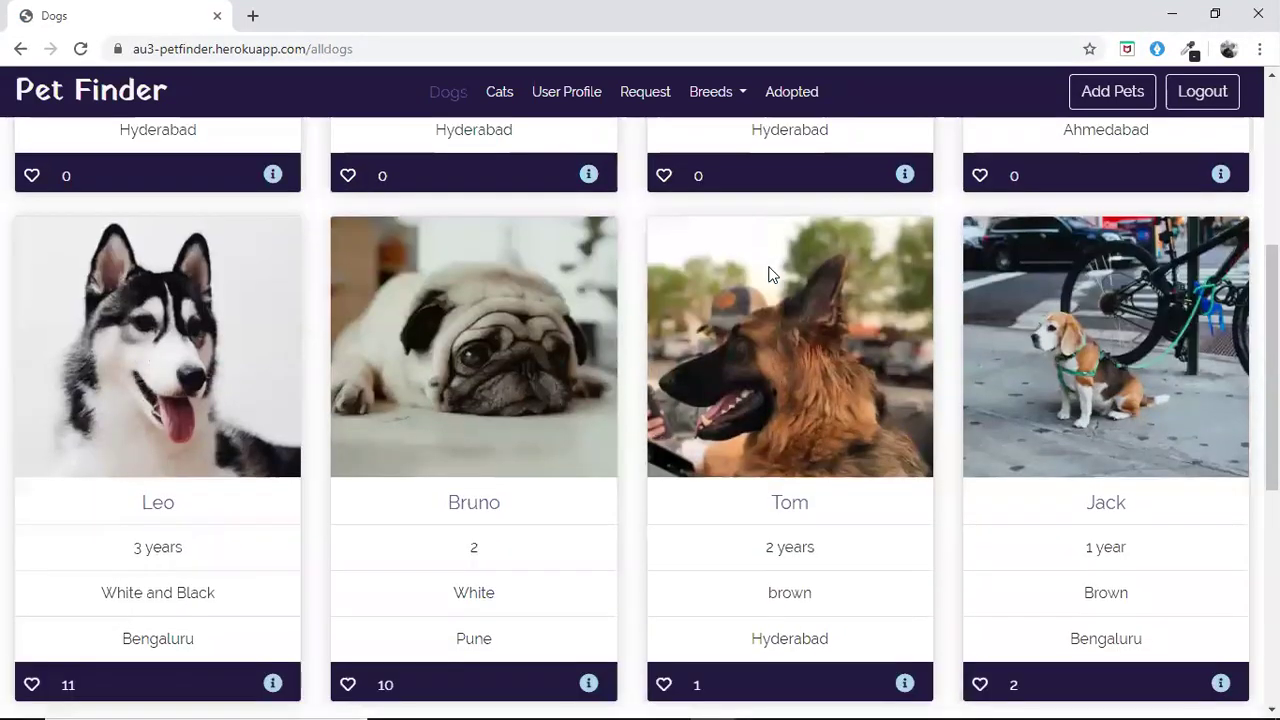
scroll(770, 274, down, 2)
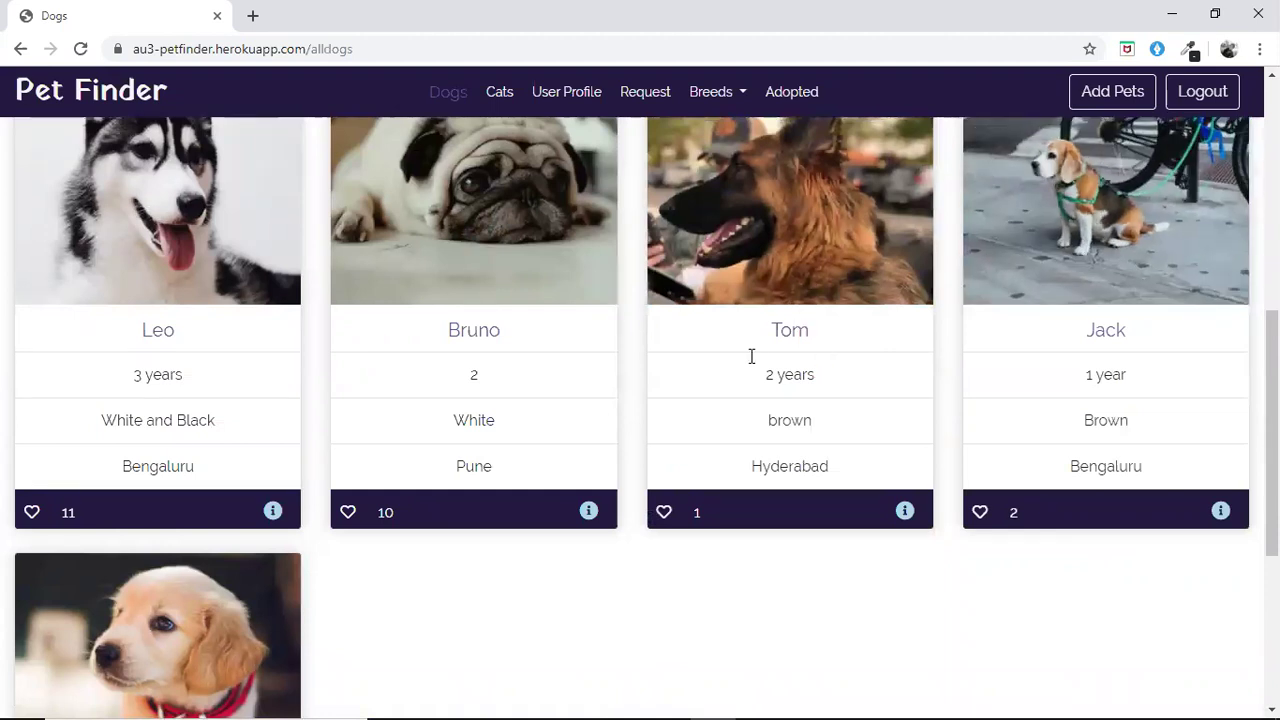
click(1220, 512)
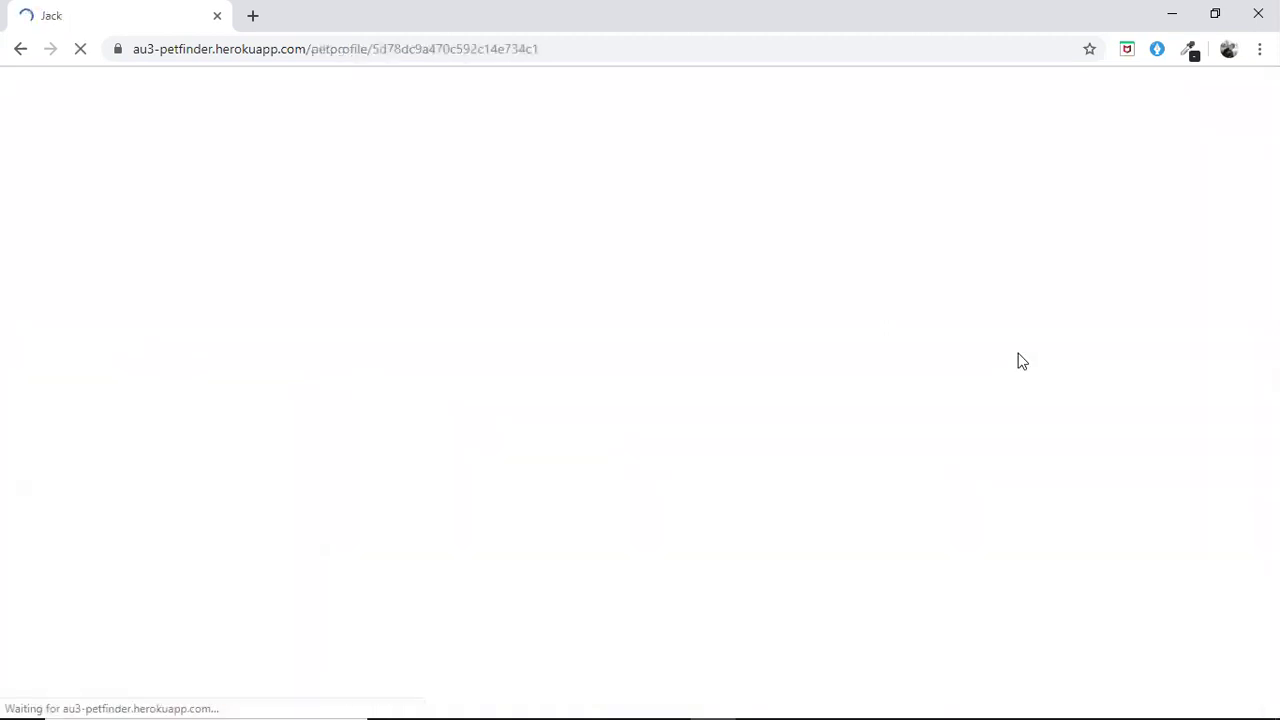
Request adoption of Jack, dismiss the 'request is sent' alert, and return to Dogs
scroll(658, 544, down, 1)
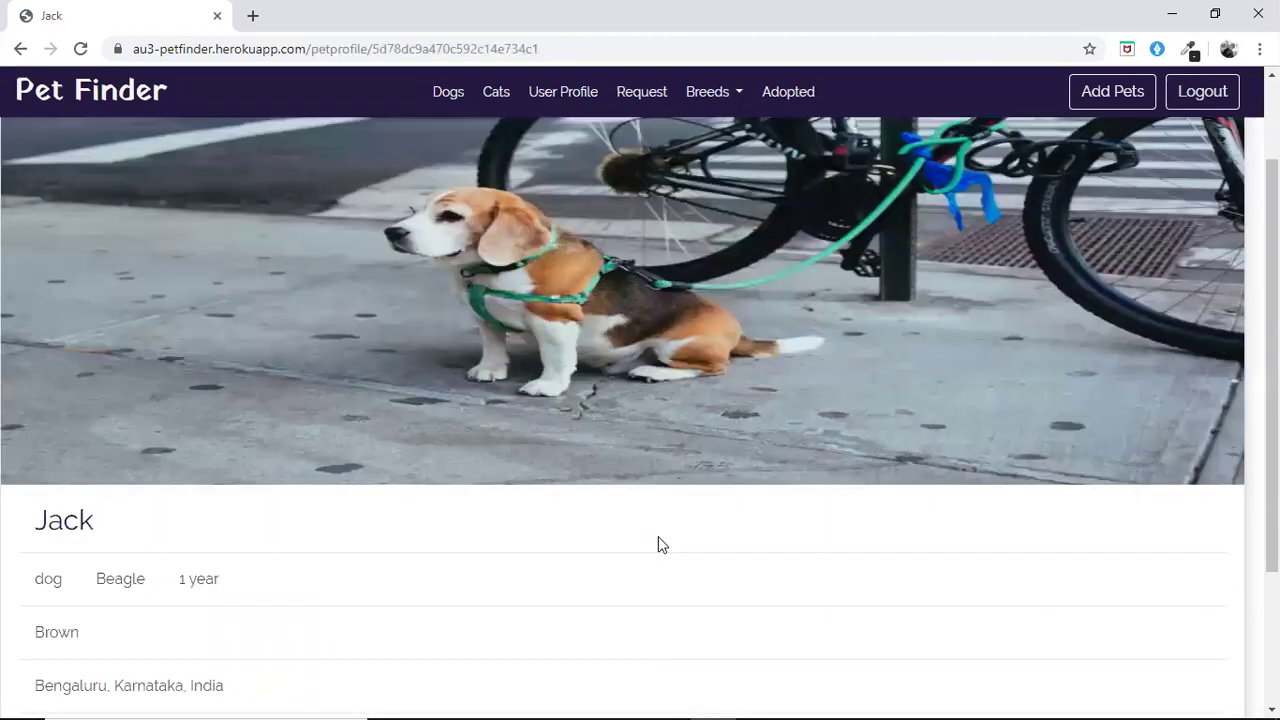
scroll(178, 325, down, 2)
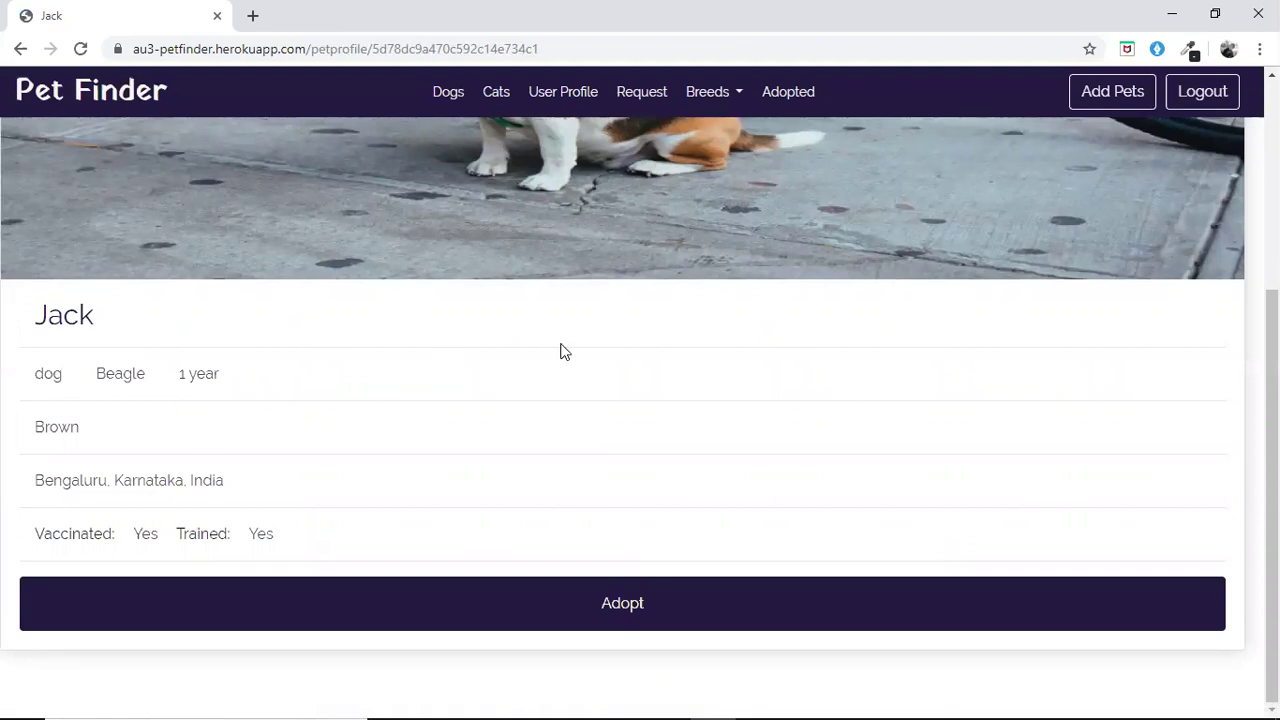
scroll(553, 480, up, 1)
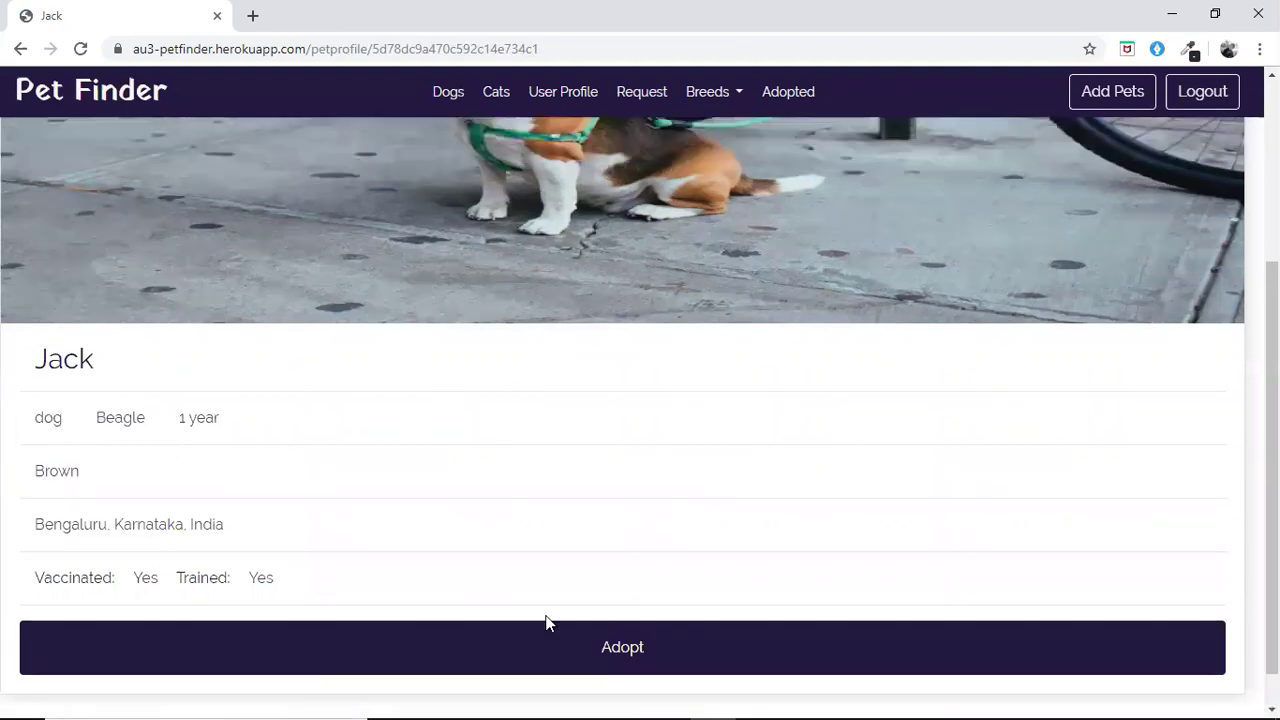
click(580, 651)
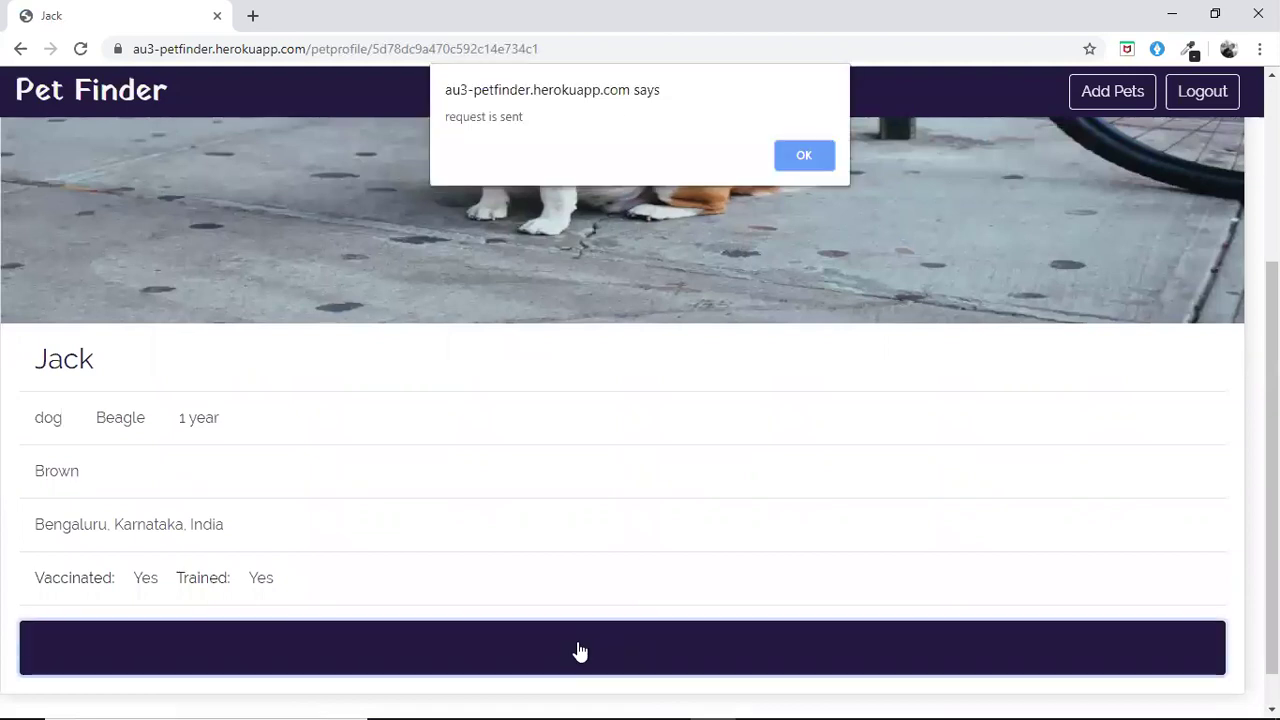
click(800, 156)
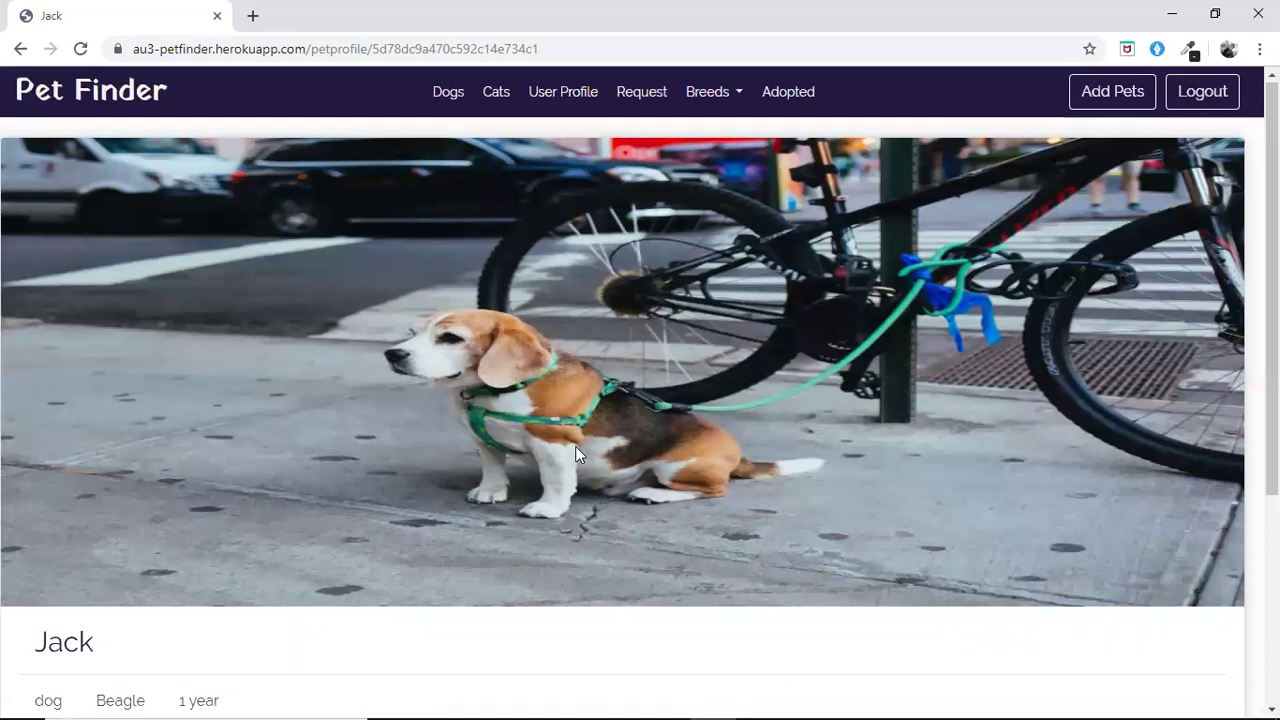
scroll(575, 446, down, 3)
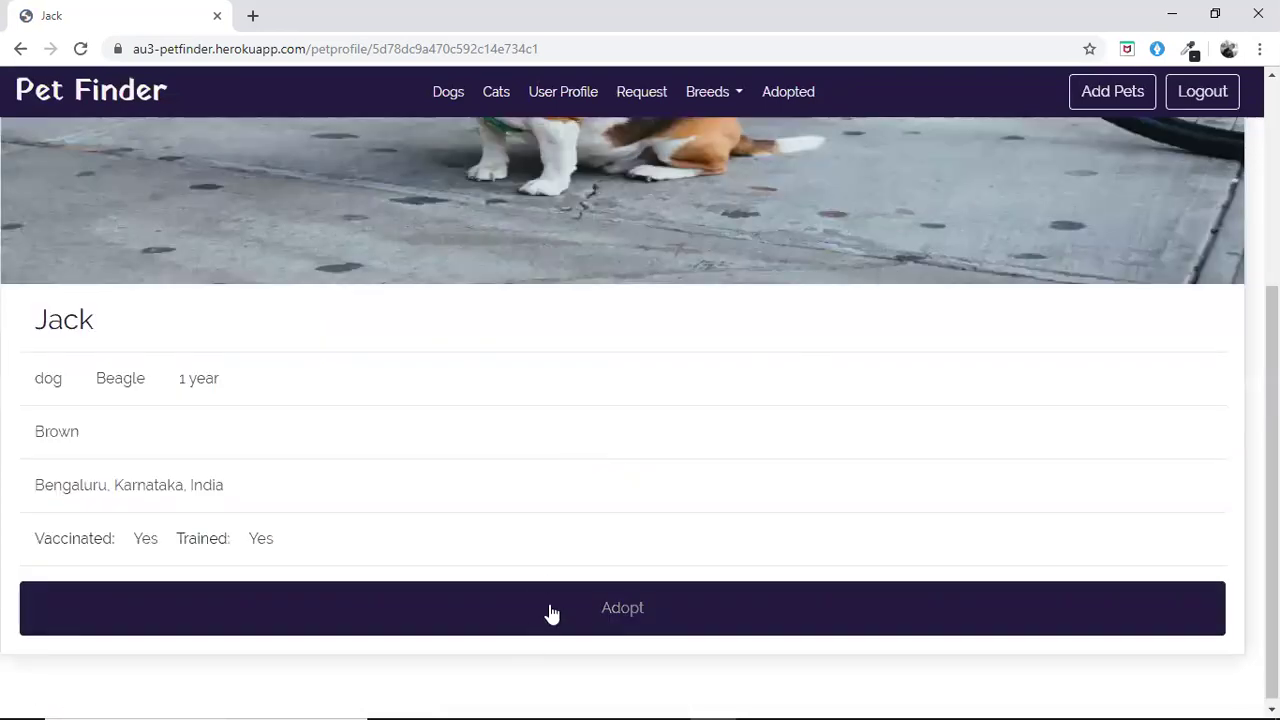
scroll(678, 190, up, 2)
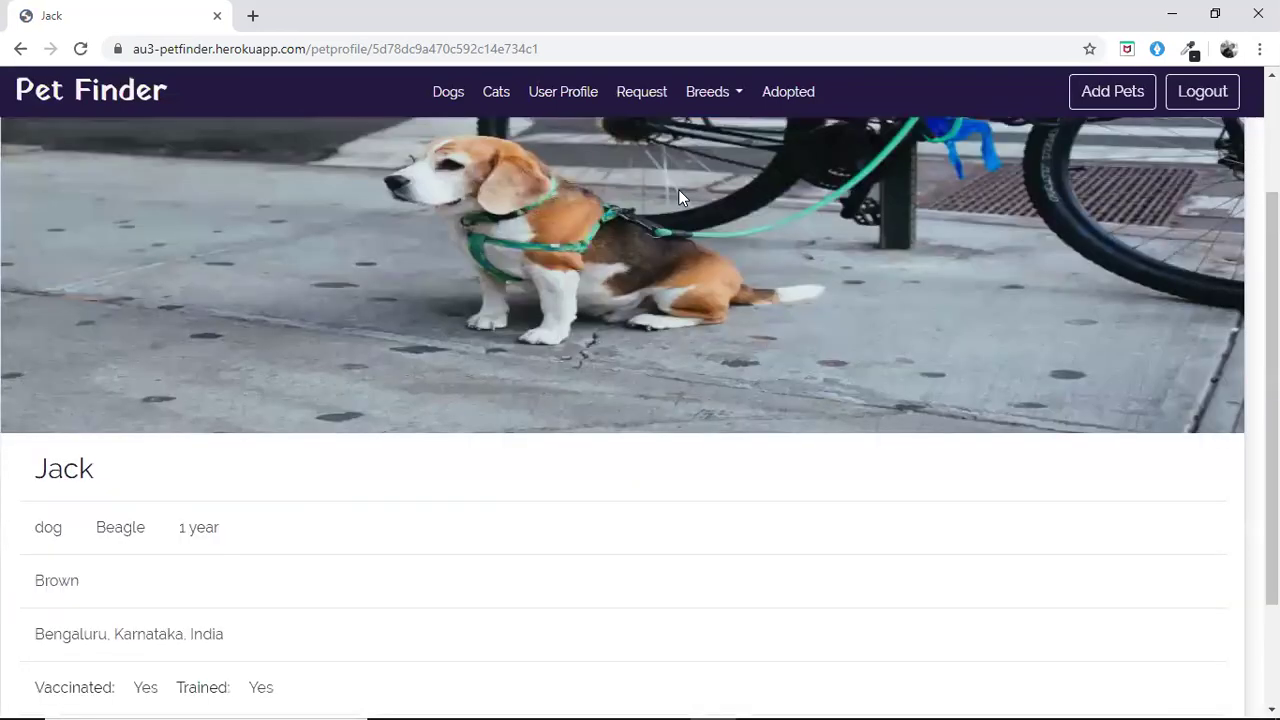
scroll(678, 189, up, 2)
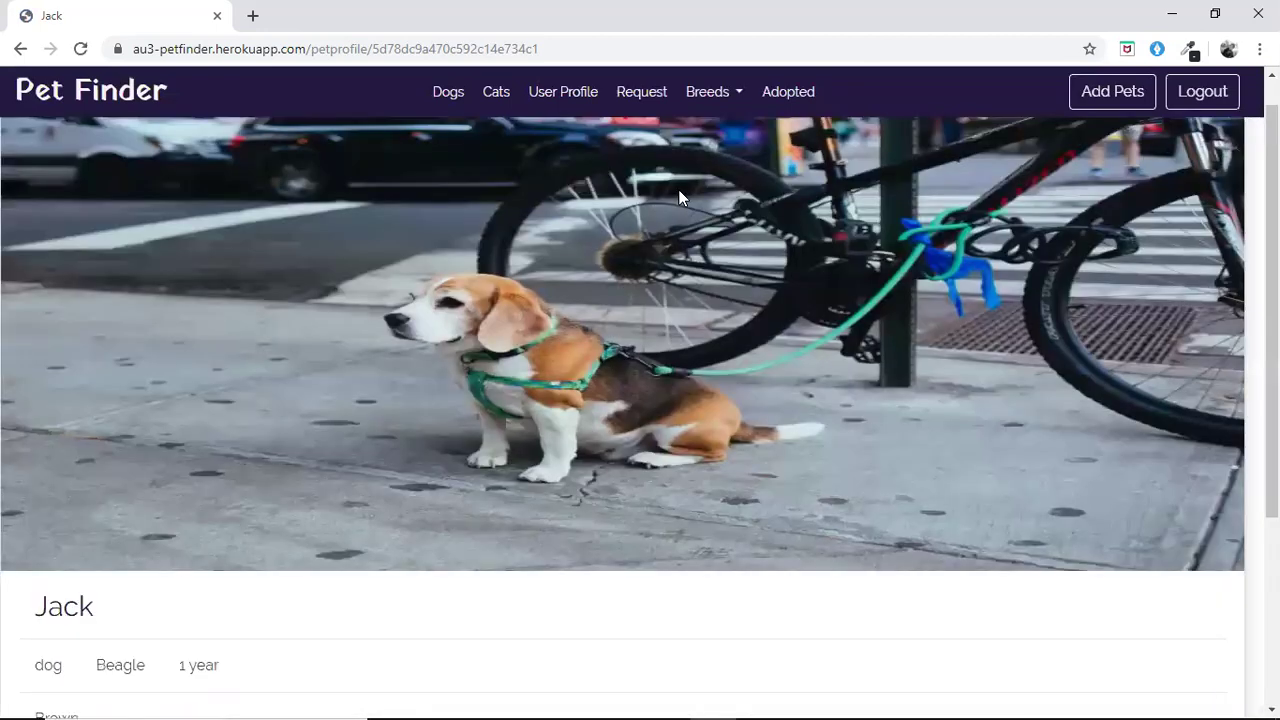
click(459, 93)
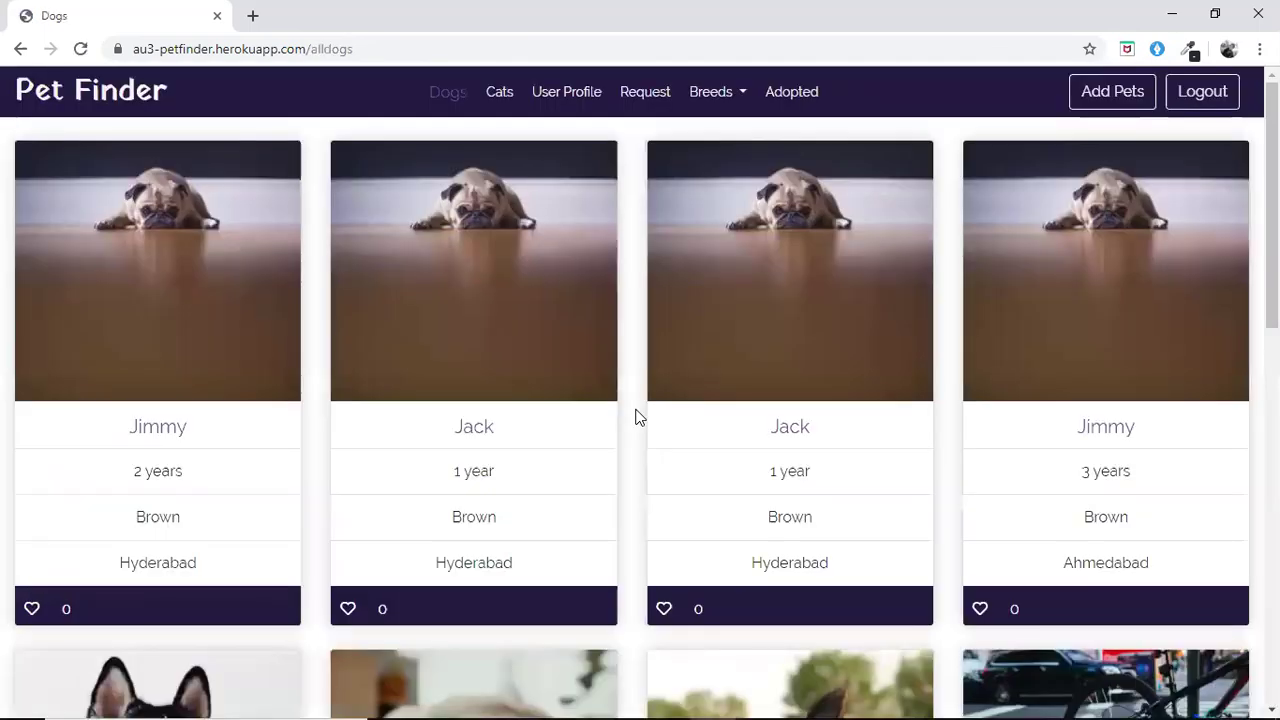
Like Tom the German Shepherd and check Liked Pets on the user profile
scroll(638, 416, down, 4)
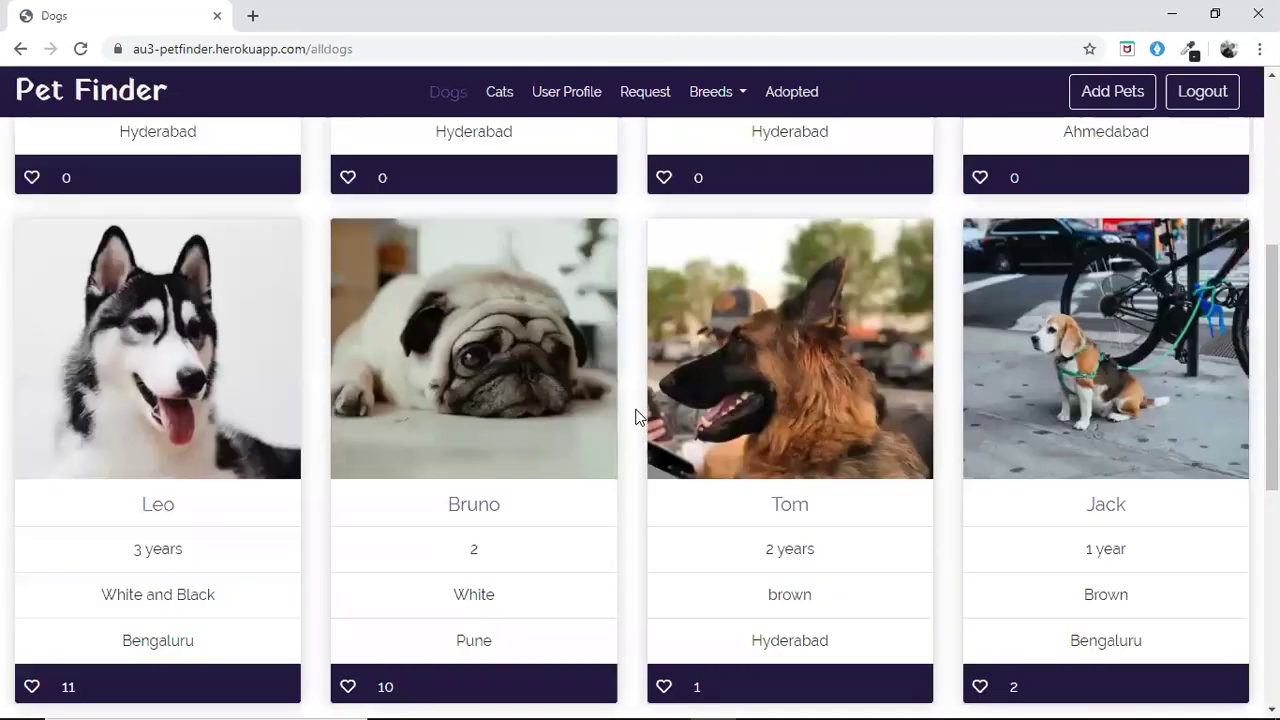
scroll(638, 416, down, 3)
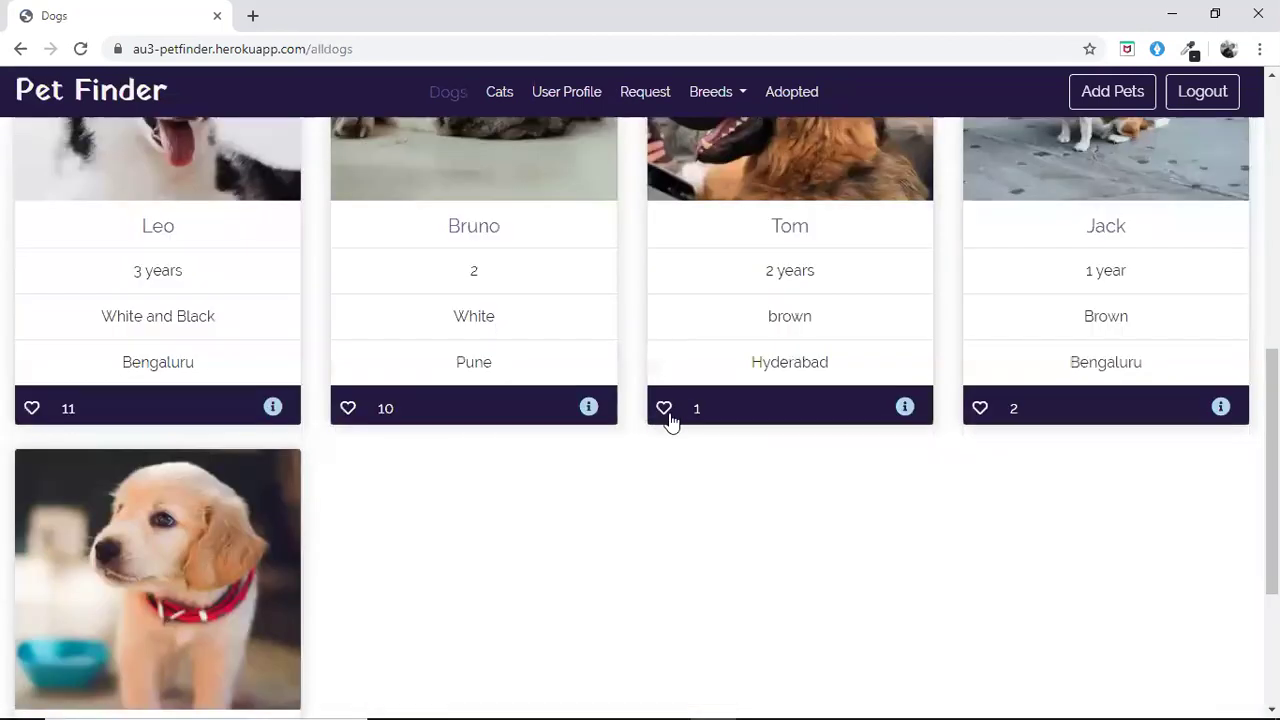
click(666, 410)
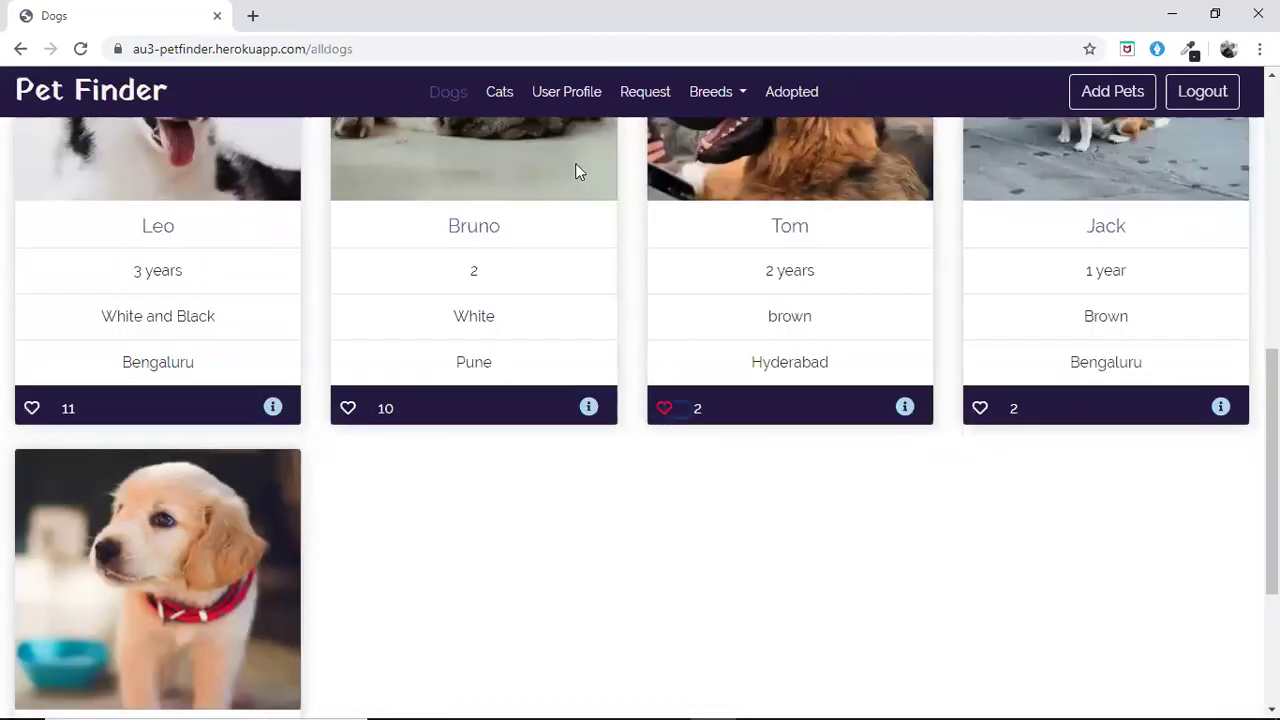
click(590, 100)
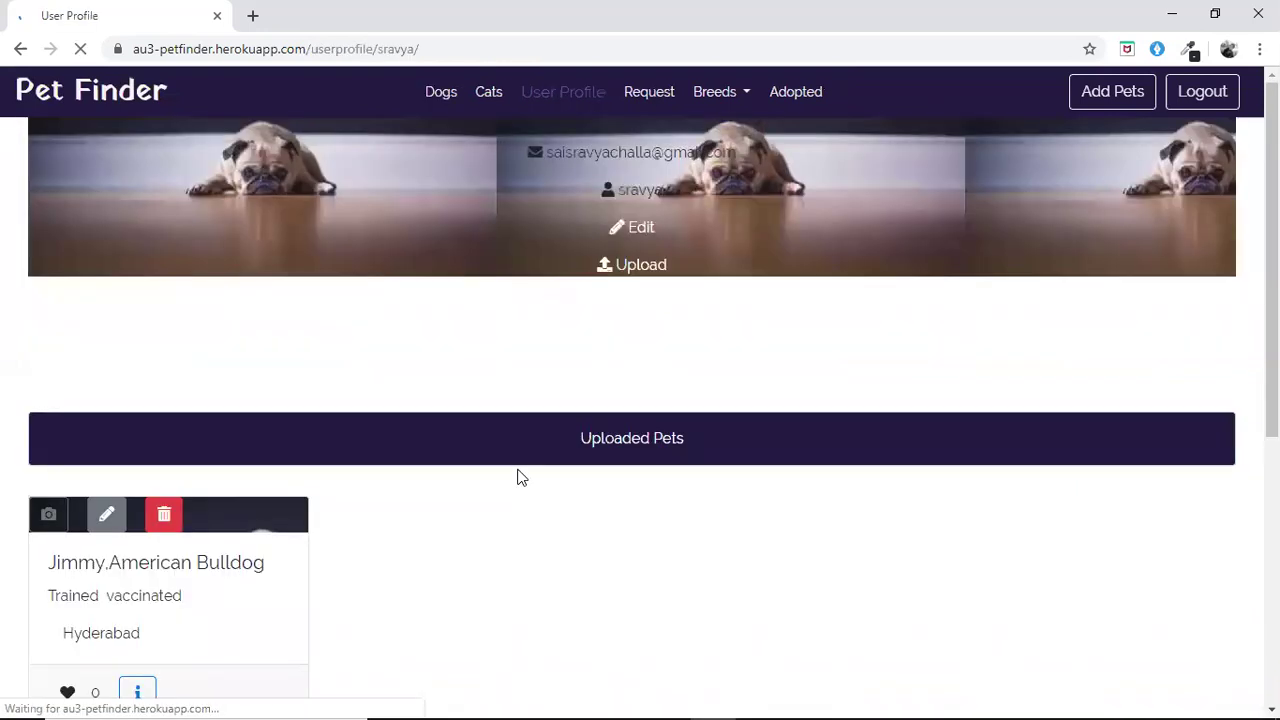
scroll(519, 477, down, 4)
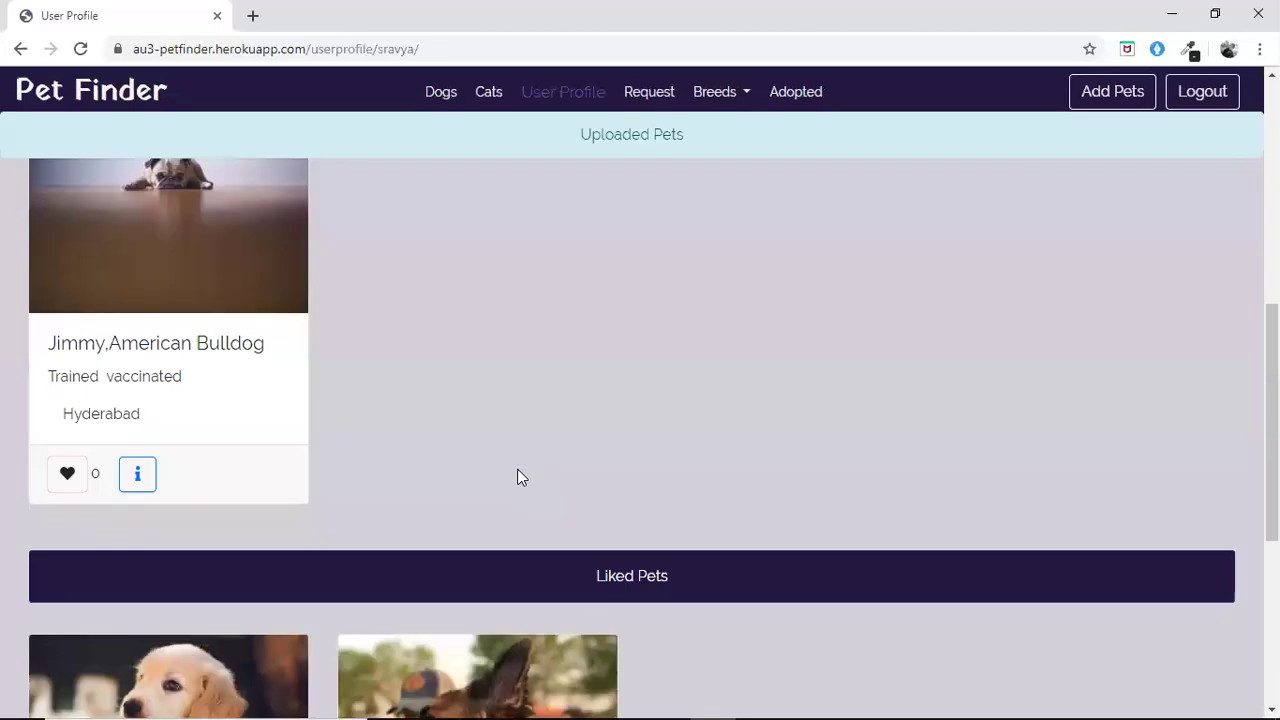
scroll(517, 477, down, 3)
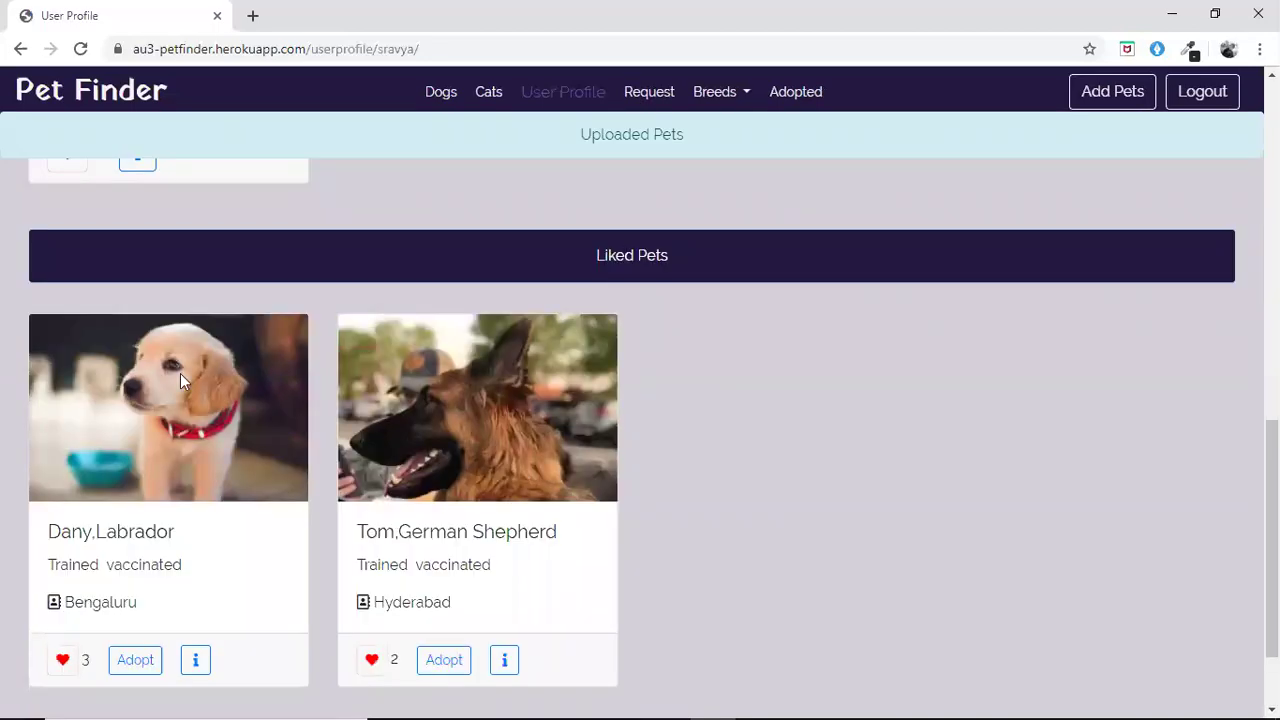
scroll(180, 373, down, 1)
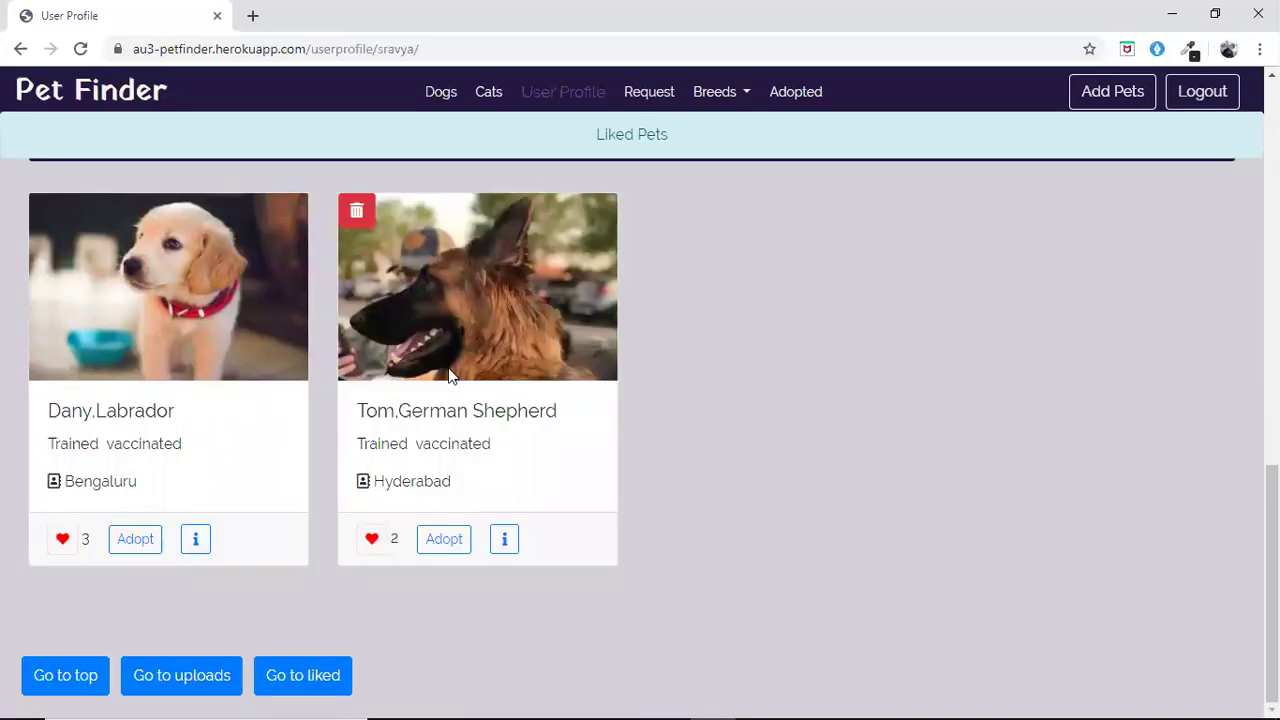
Revisit the Dogs list, then reopen the user profile to recheck Liked Pets
click(442, 91)
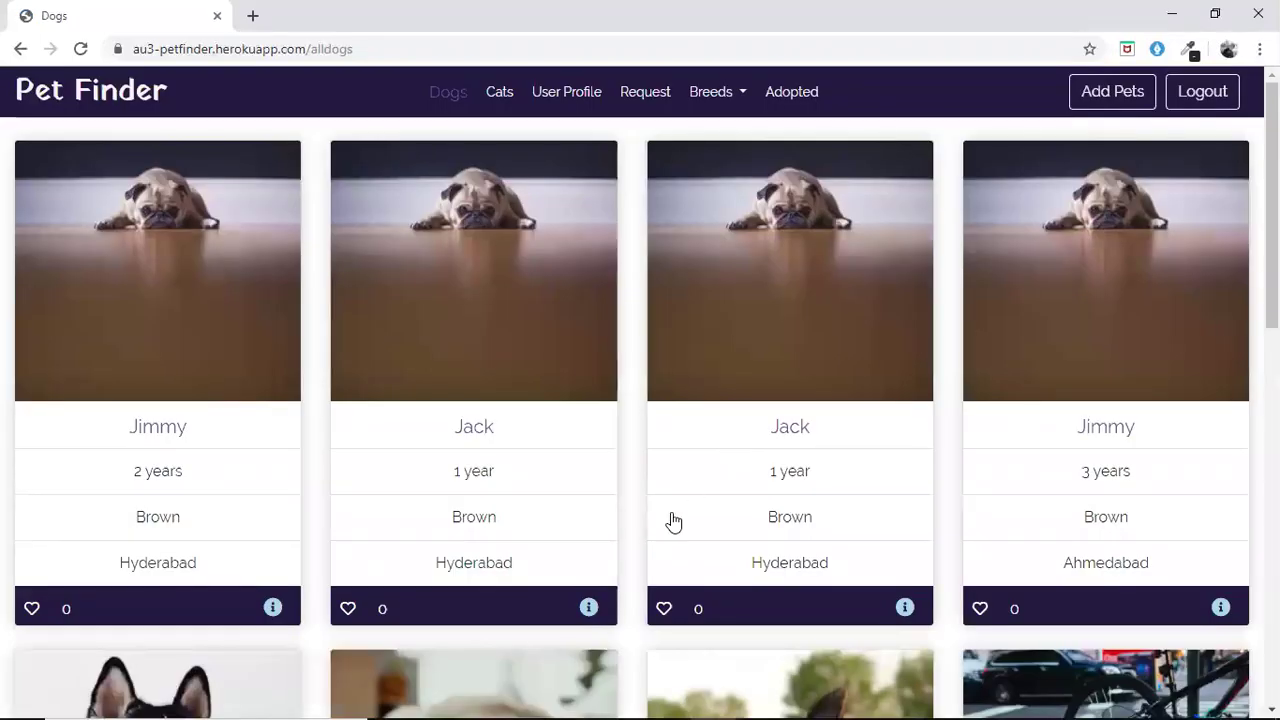
scroll(669, 521, down, 6)
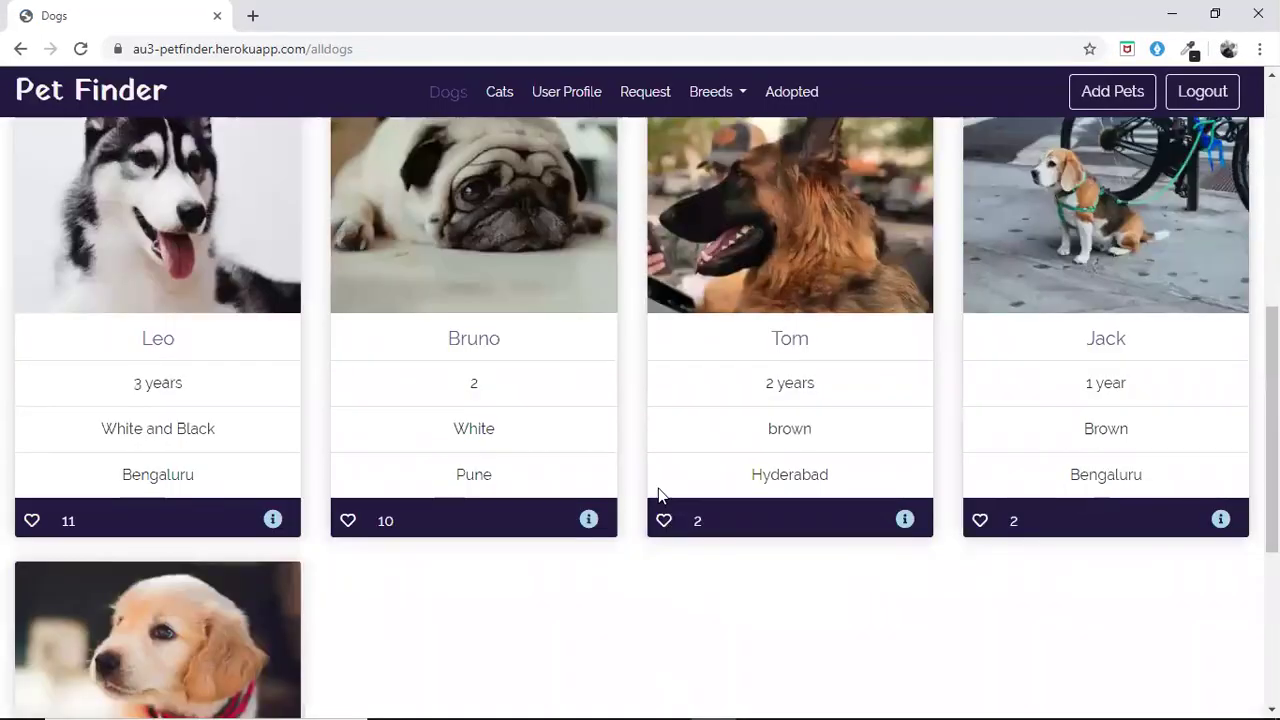
click(588, 92)
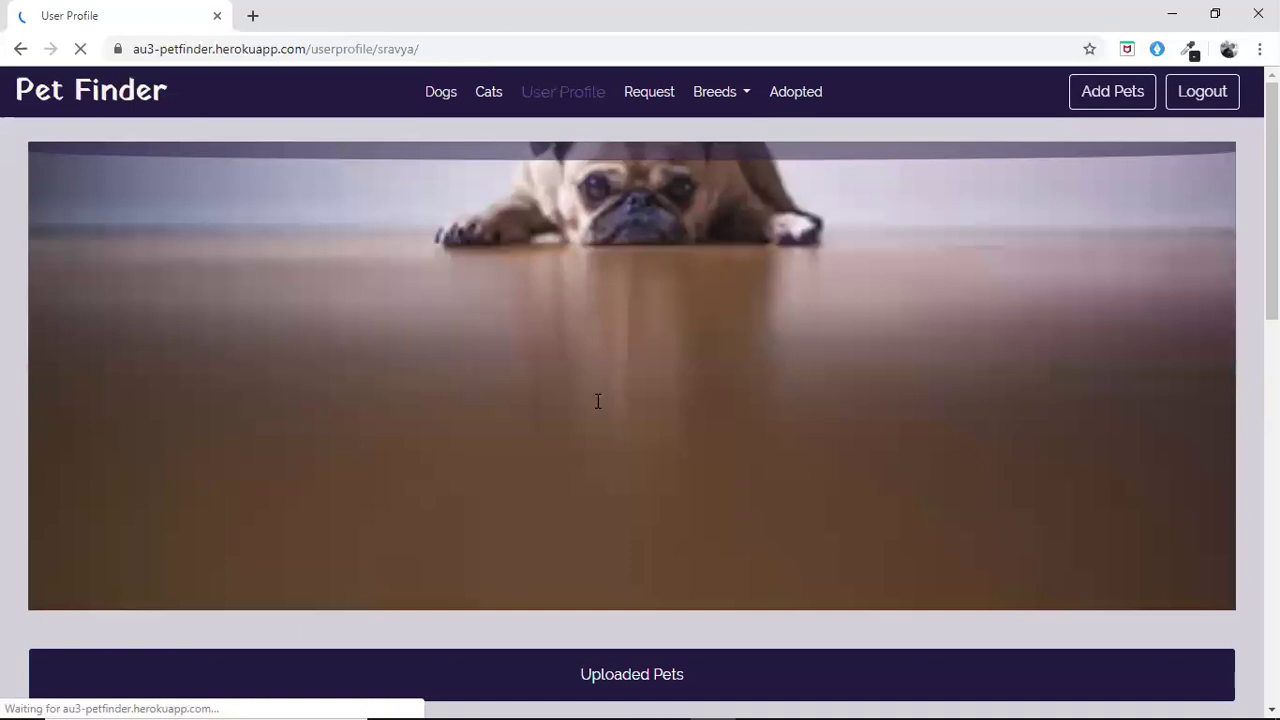
scroll(596, 405, down, 5)
scroll(400, 490, down, 3)
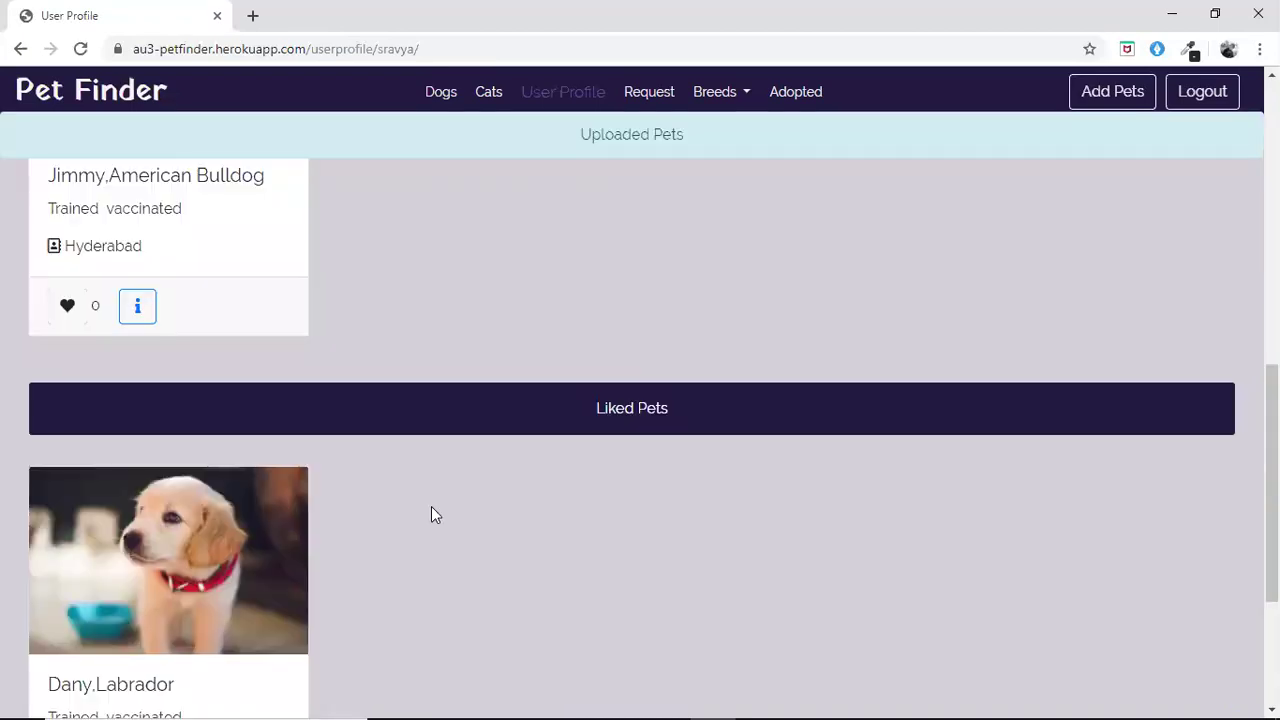
scroll(435, 514, up, 4)
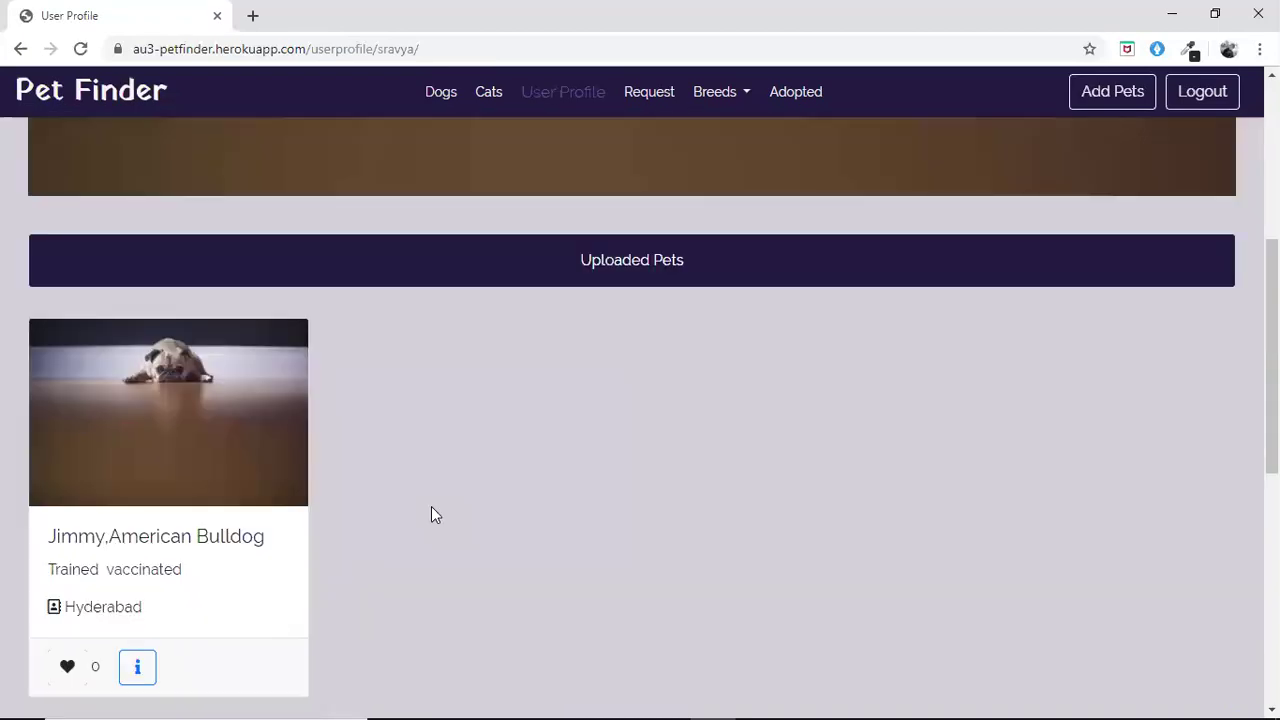
scroll(431, 506, up, 5)
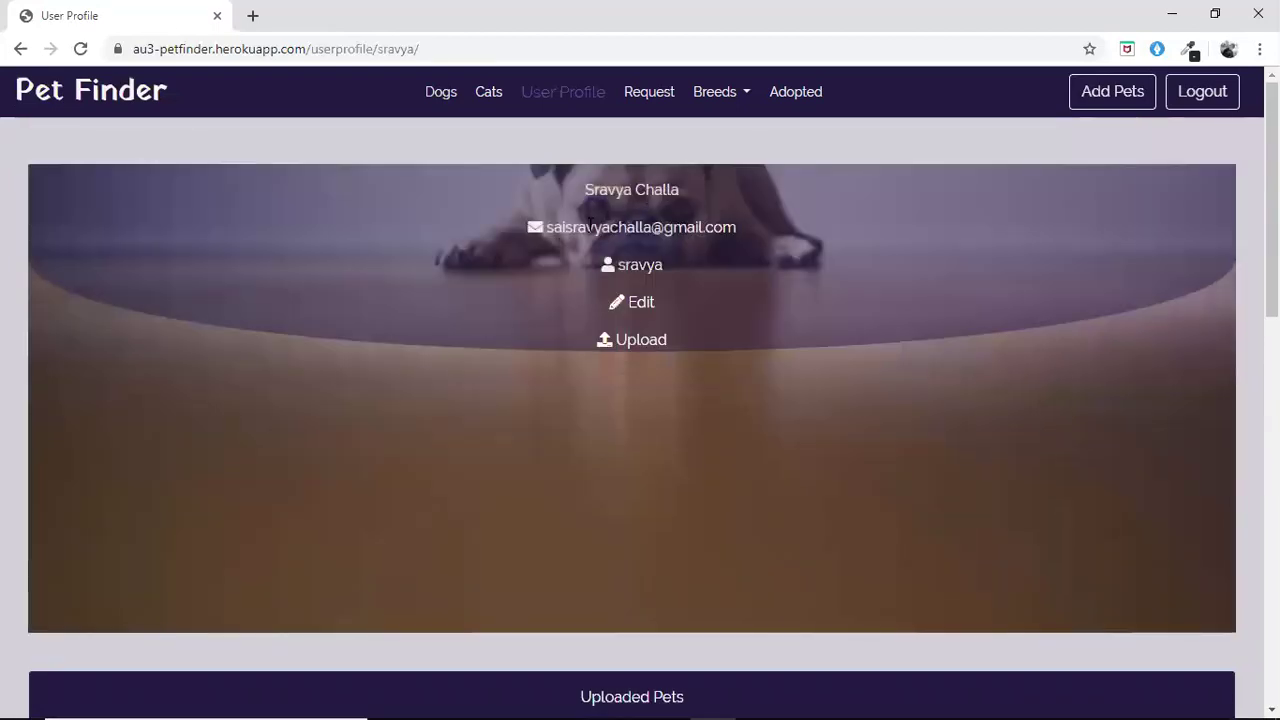
Open the Update Info dialog with the profile's first name, last name and email
click(640, 305)
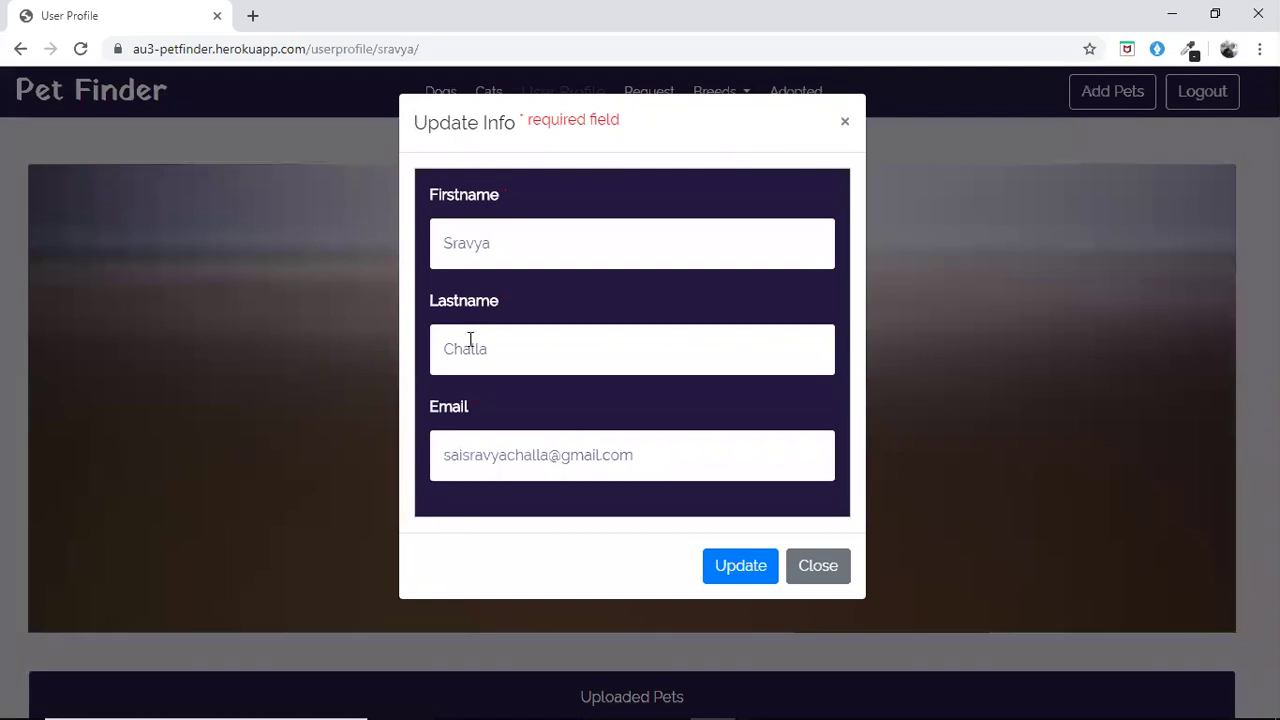
Close Update Info, then open and close the Change profile pic dialog unchanged
click(851, 126)
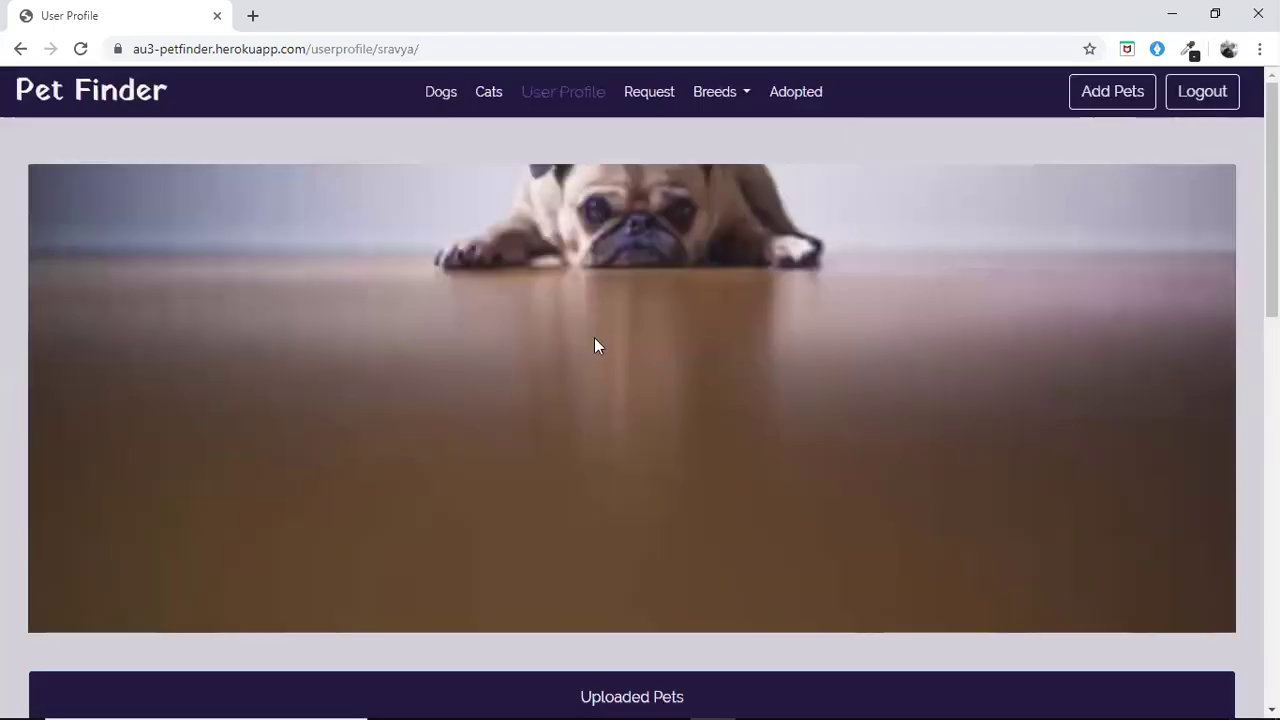
click(622, 342)
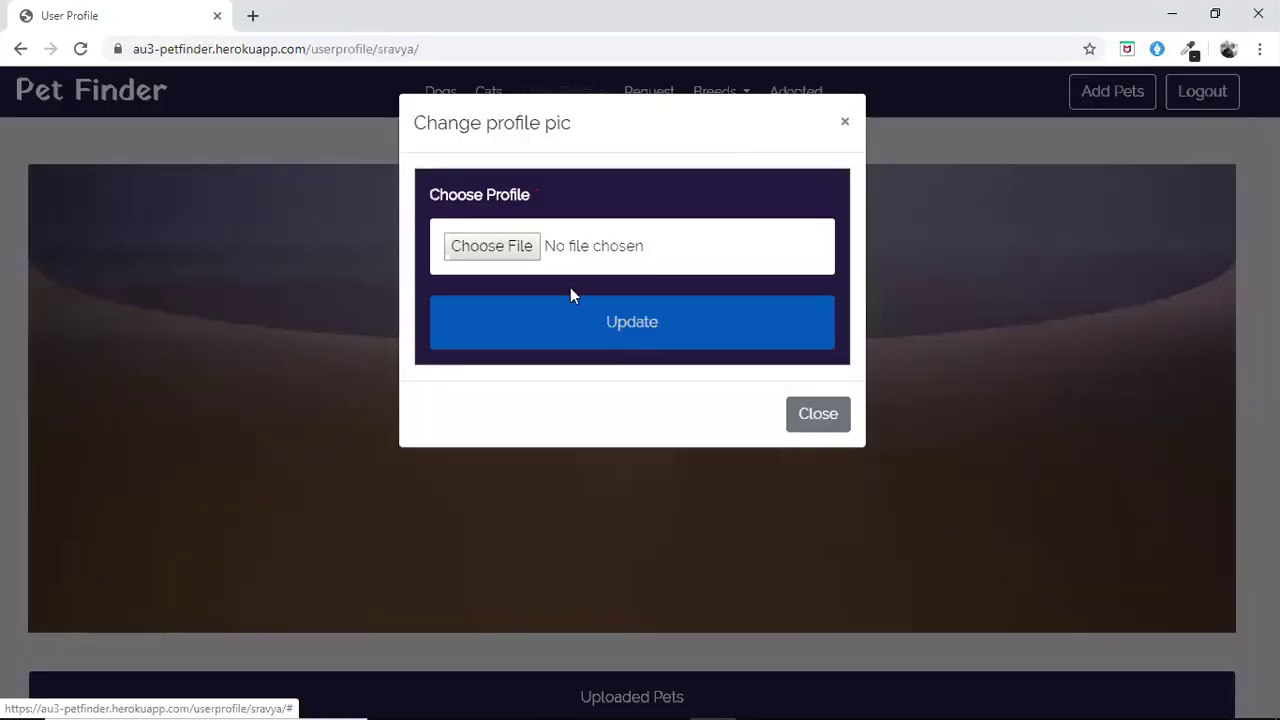
click(847, 122)
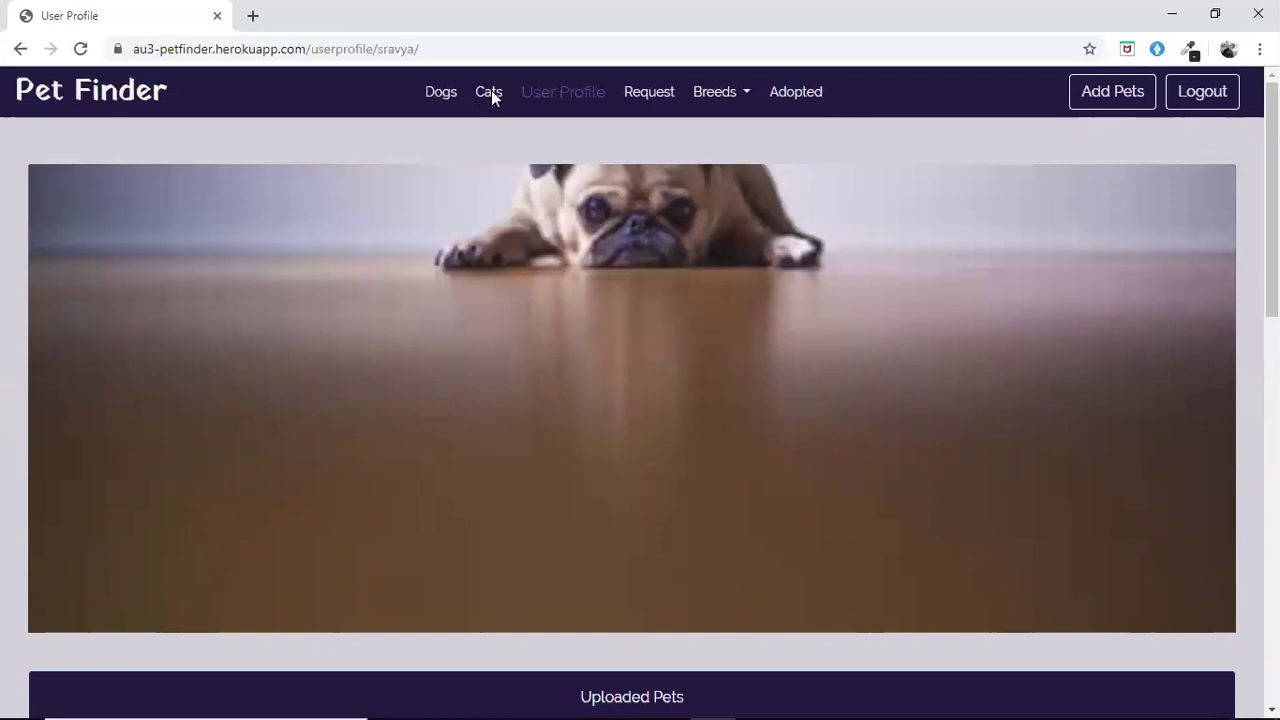
Open Lucy the Siberian cat's profile from the Cats list and expand the Breeds dropdown
click(493, 99)
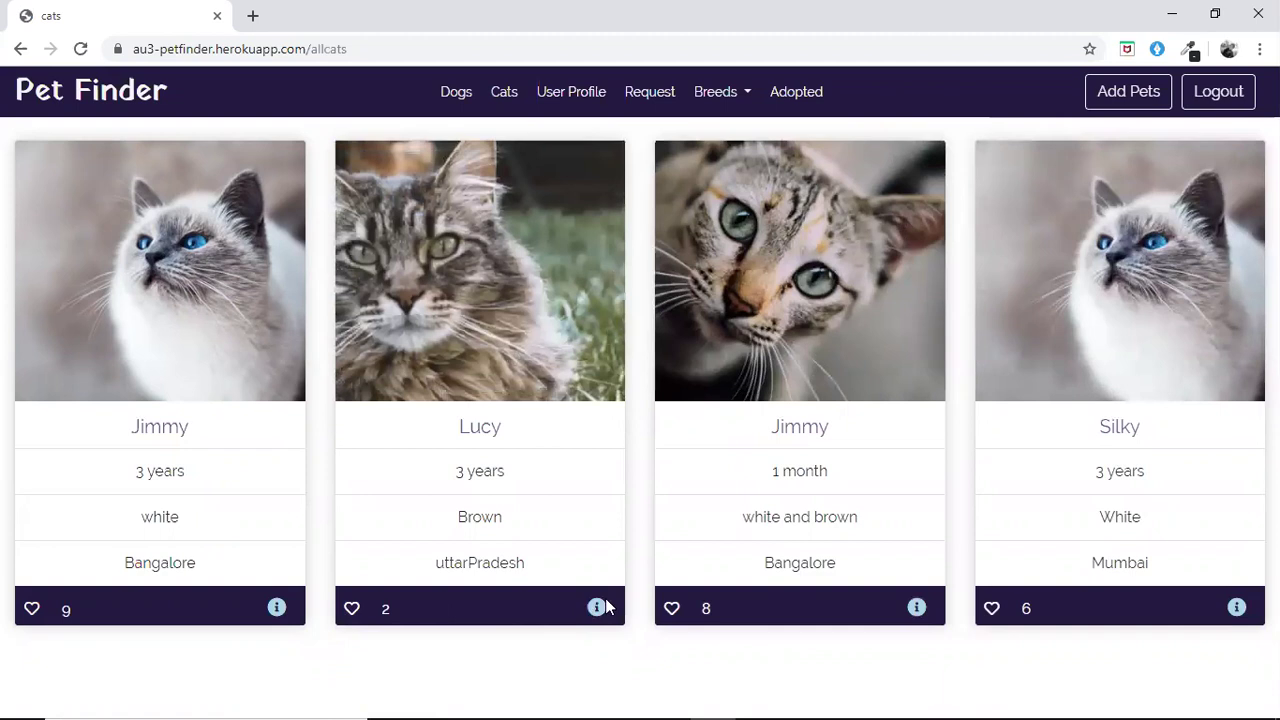
double_click(597, 607)
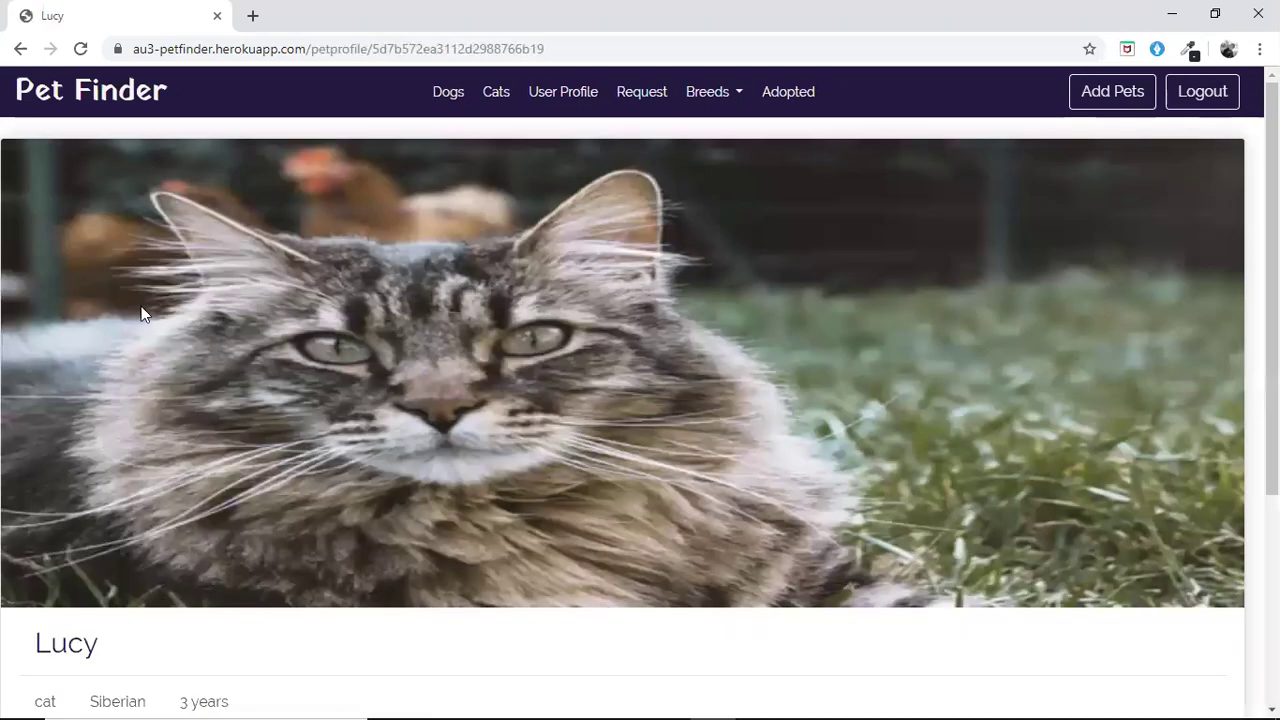
scroll(362, 323, down, 3)
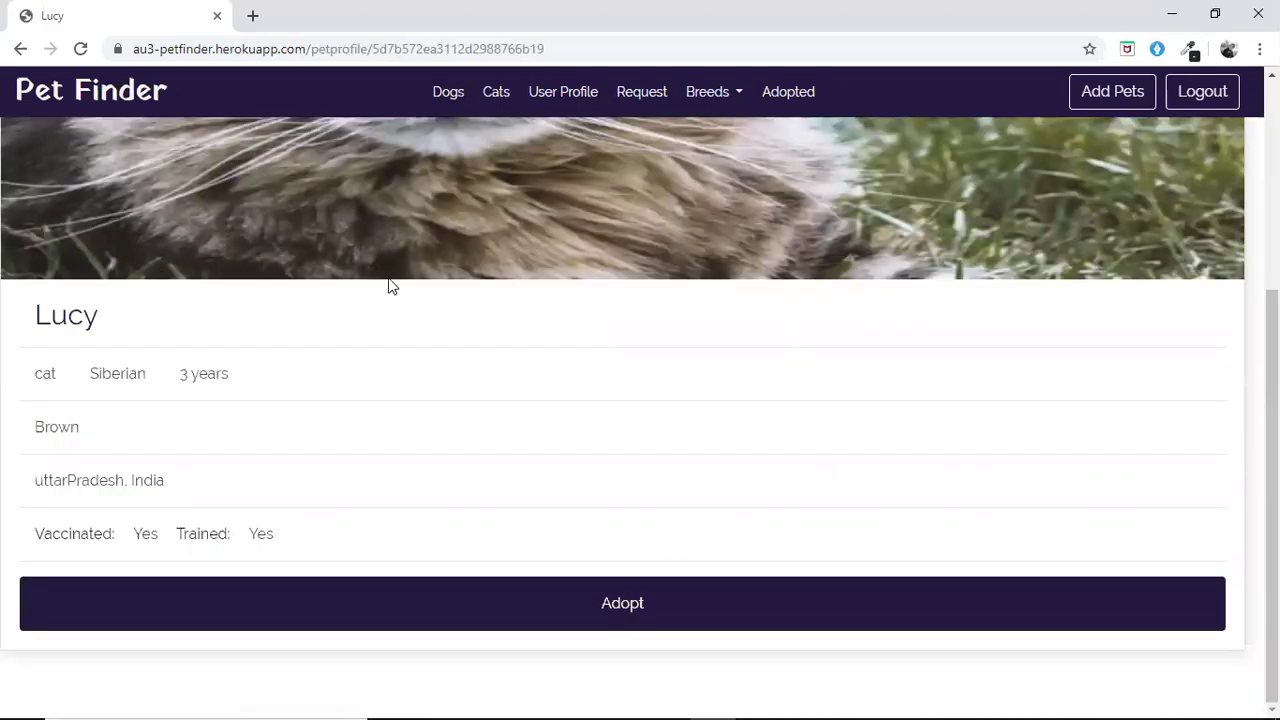
click(704, 96)
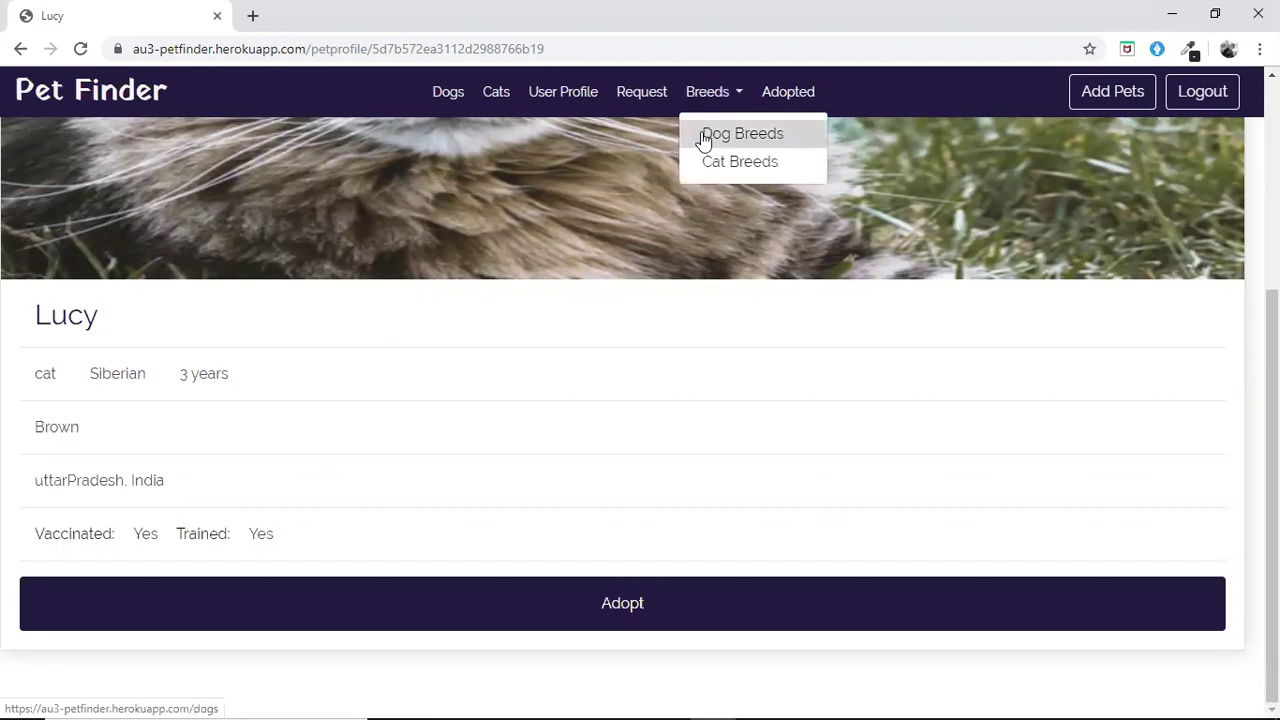
Go to the Search Dog by Breed page and bring up its breed dropdown
click(701, 137)
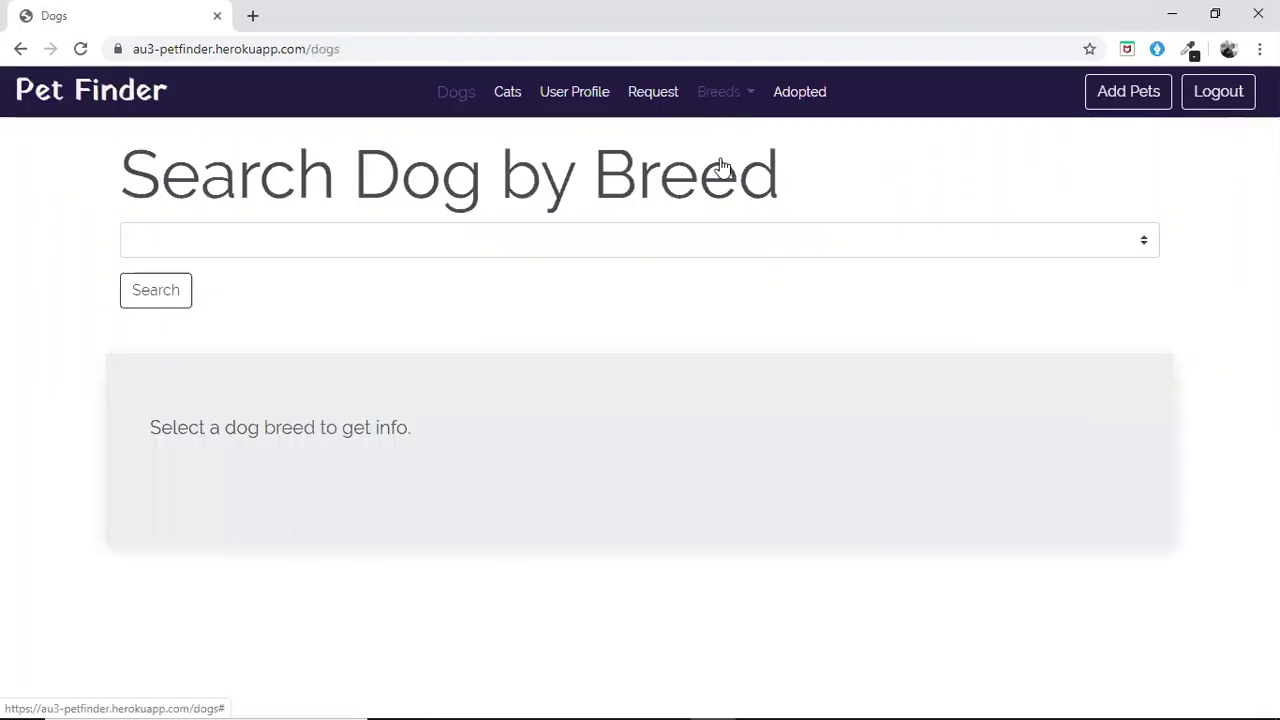
click(718, 91)
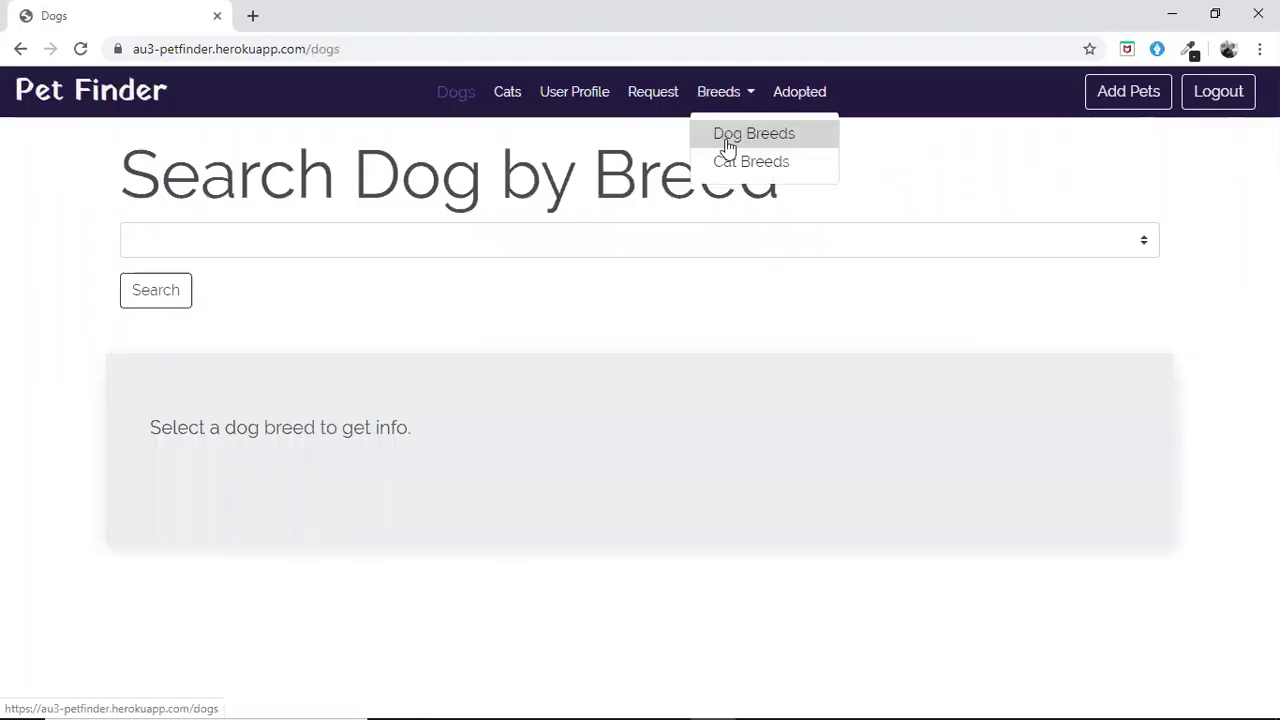
click(603, 249)
click(604, 248)
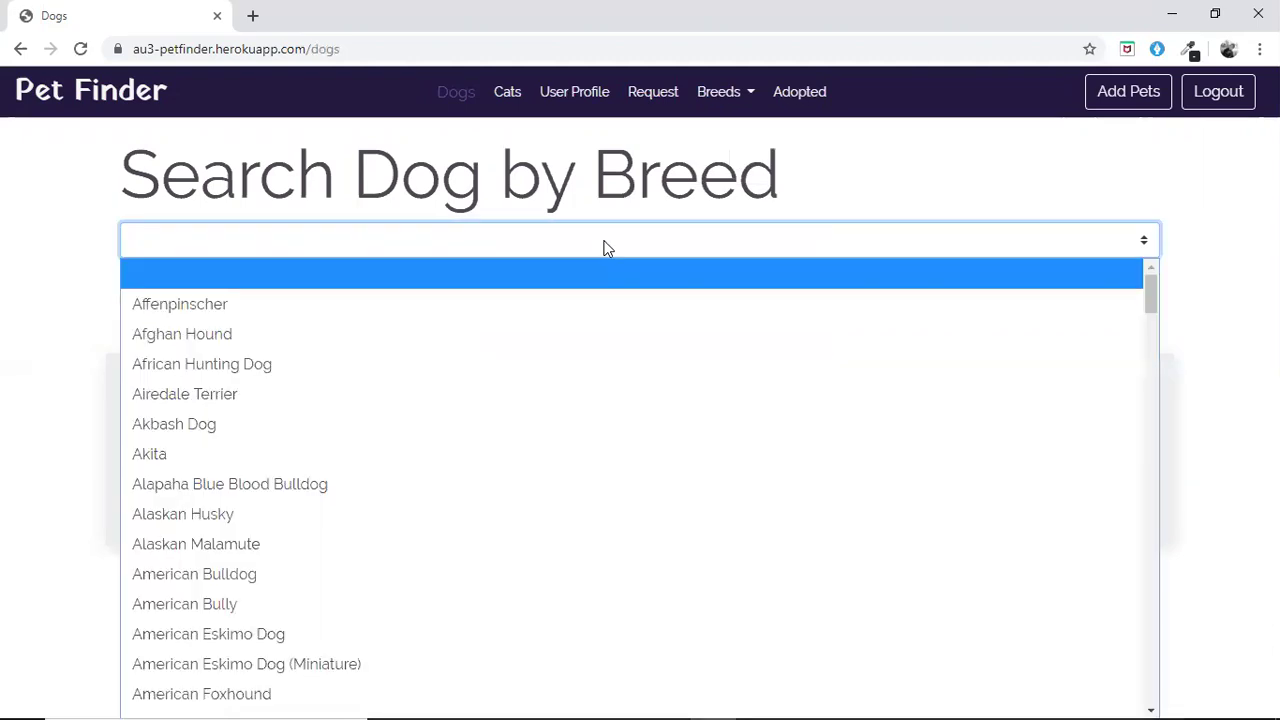
click(603, 249)
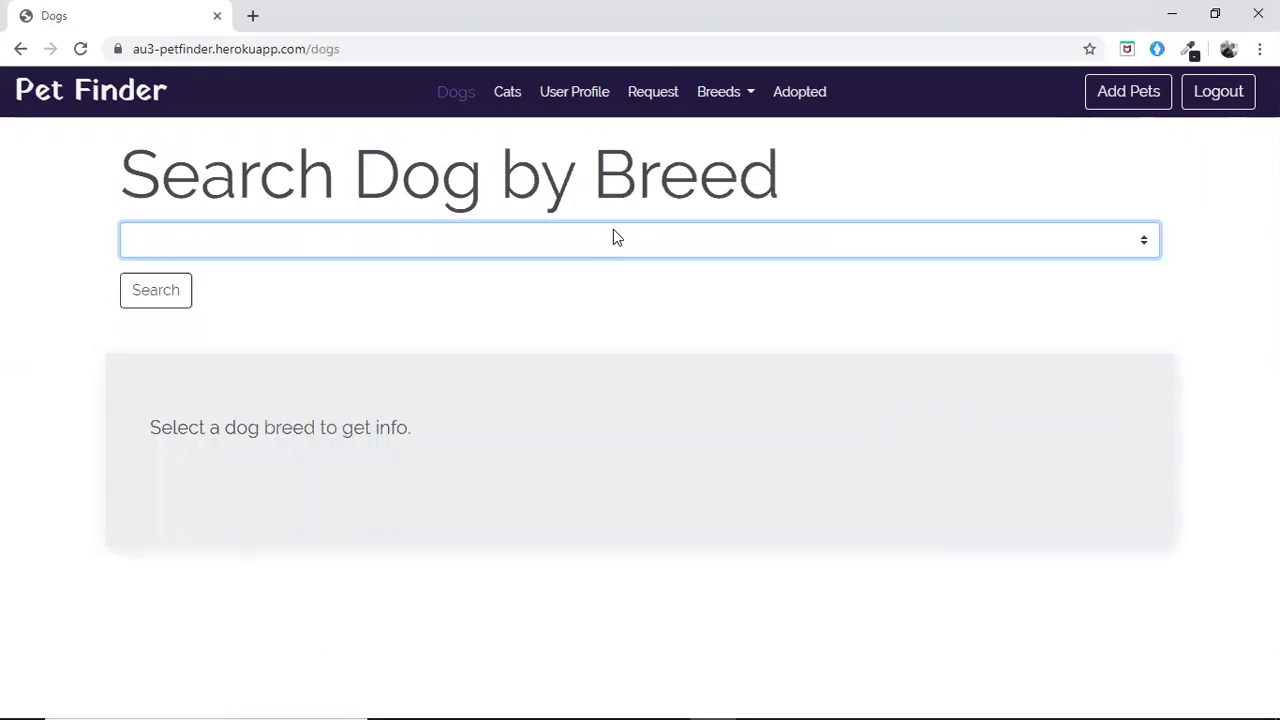
Select Basset Bleu de Gascogne and view its card: hunting on foot, 10–14 years, 16–18 kg
click(613, 237)
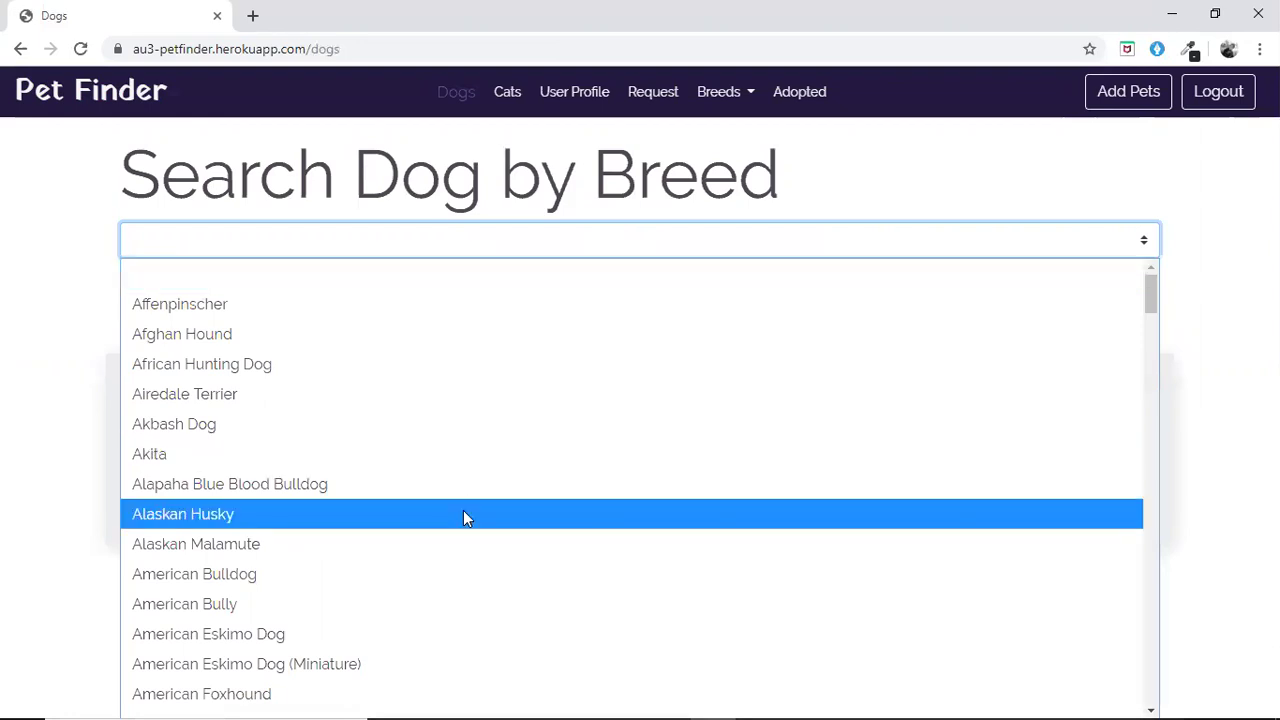
scroll(463, 514, down, 5)
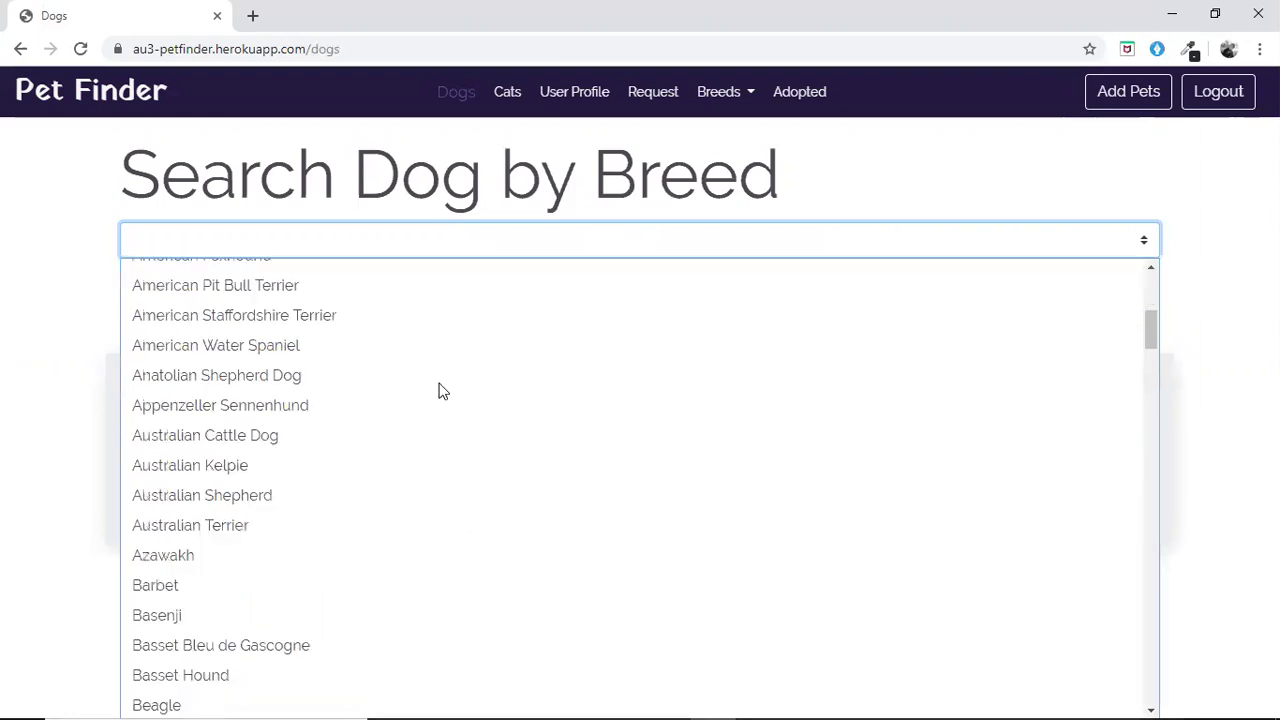
scroll(440, 390, down, 3)
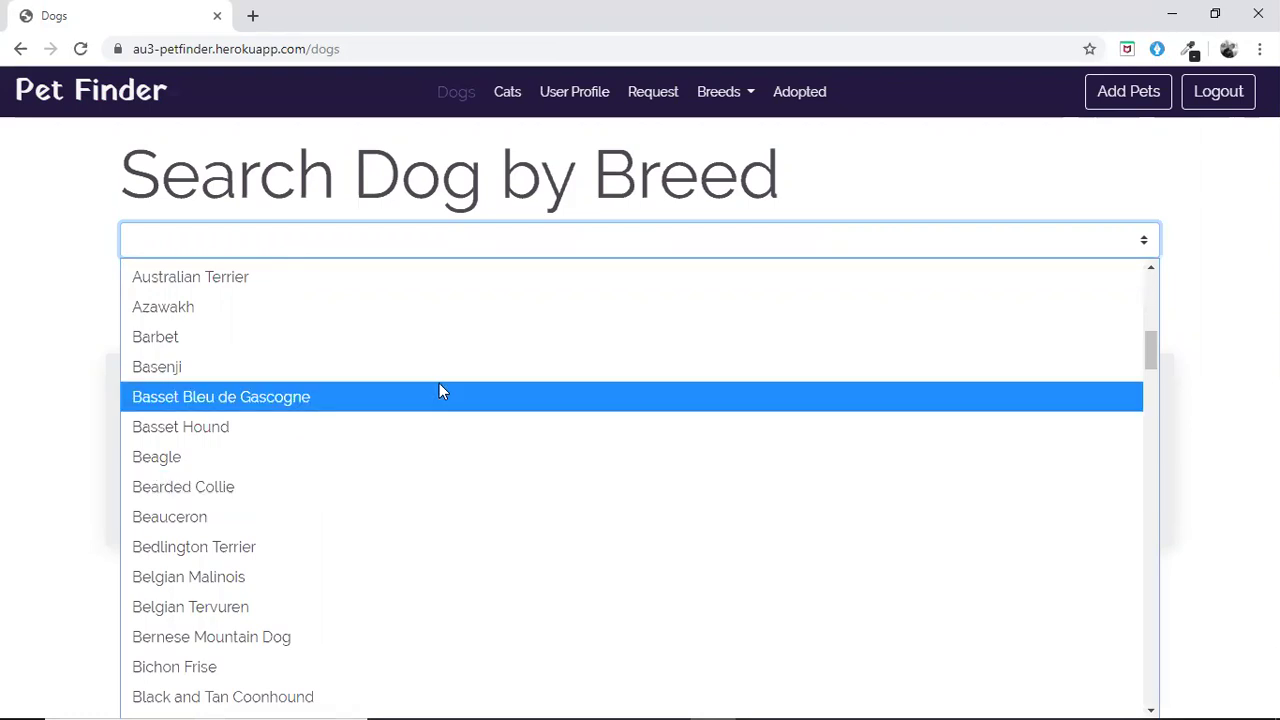
click(440, 390)
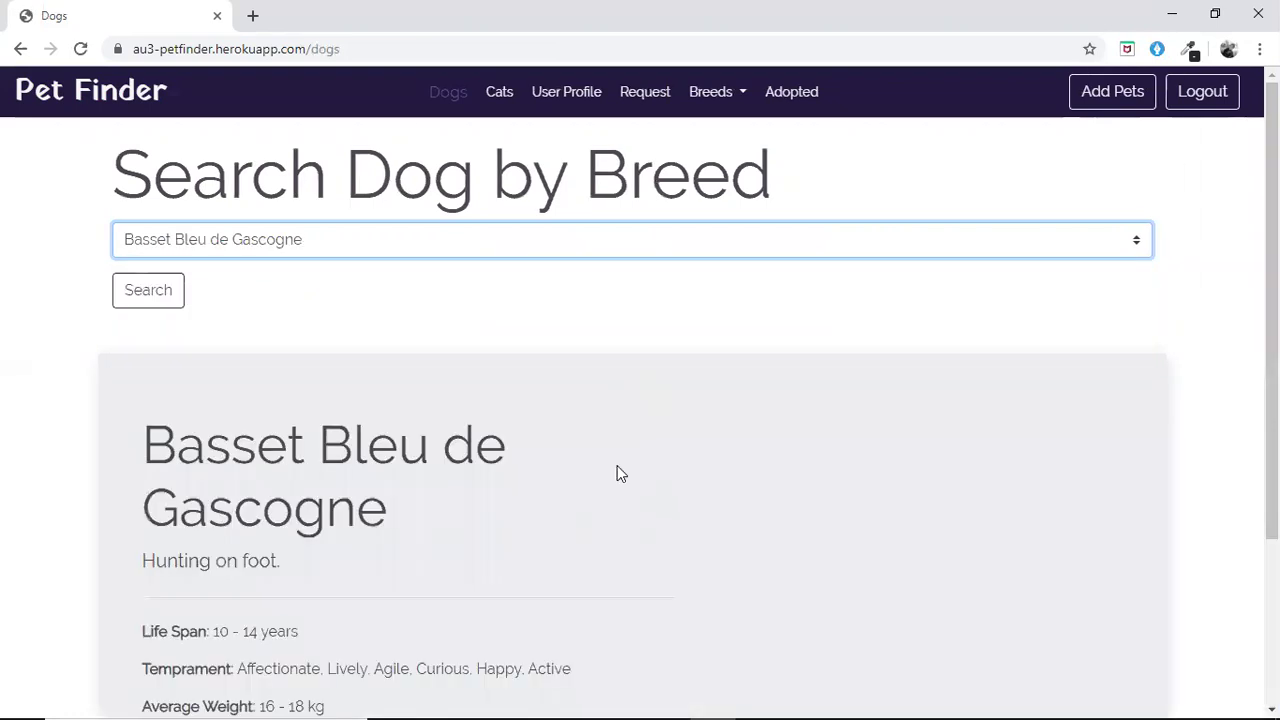
scroll(617, 473, down, 1)
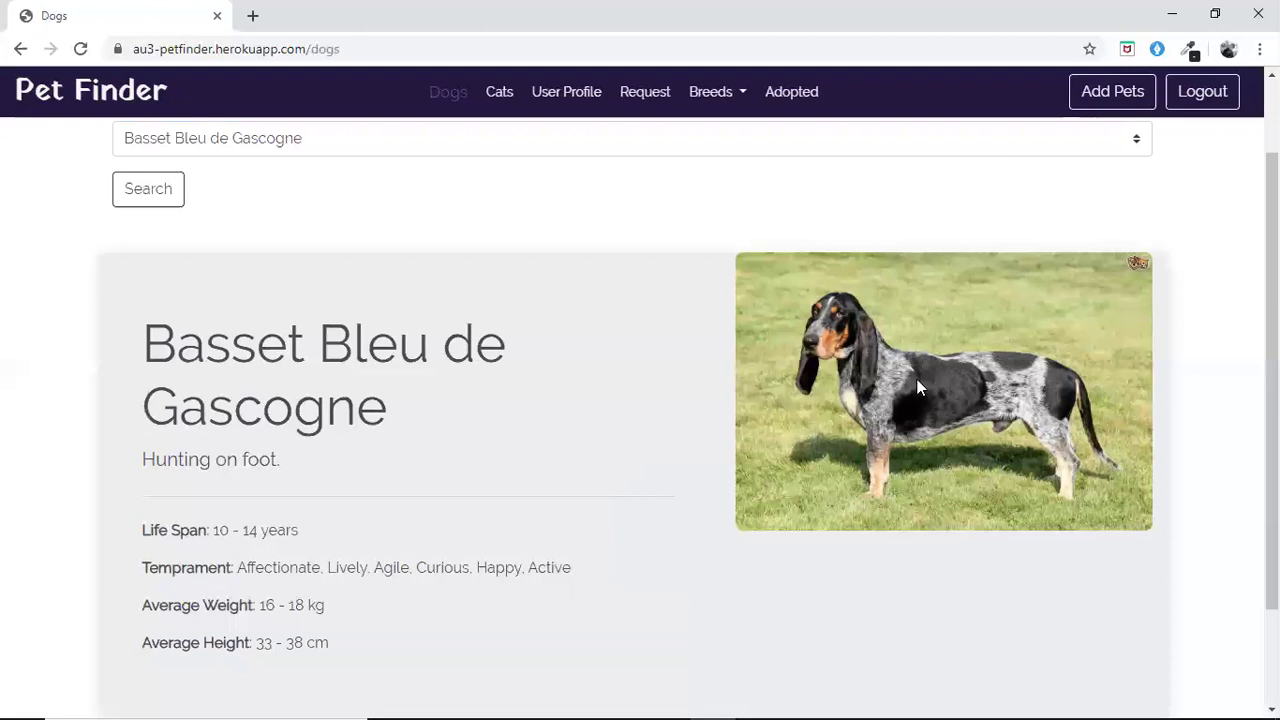
scroll(640, 455, down, 1)
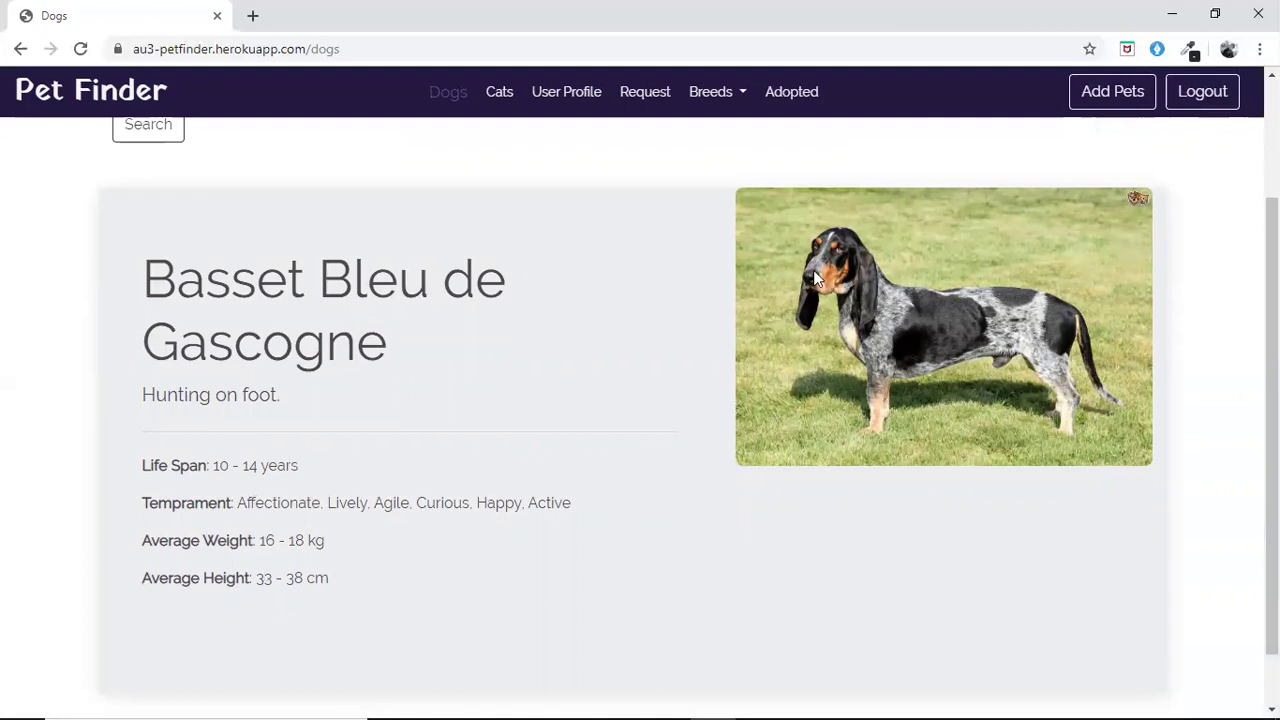
scroll(742, 451, up, 2)
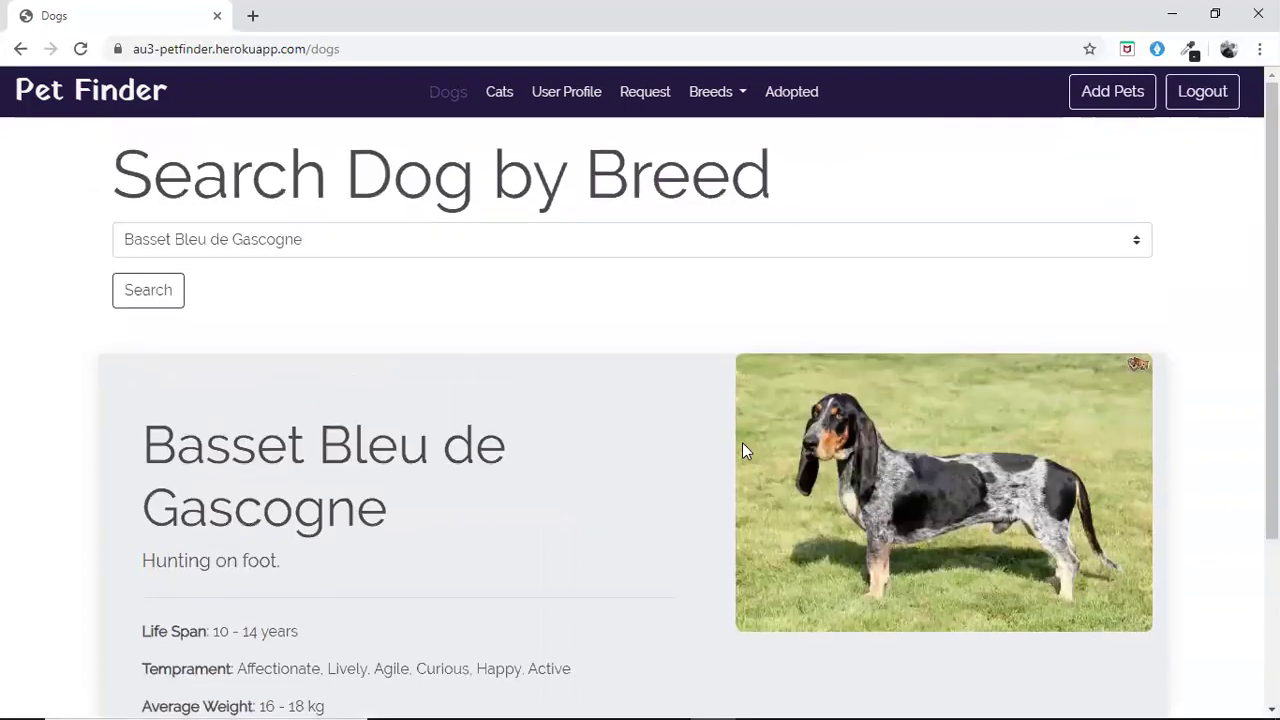
Choose the Pug breed and search, listing Bruno (age 2) and Jimmy (3 years)
click(772, 255)
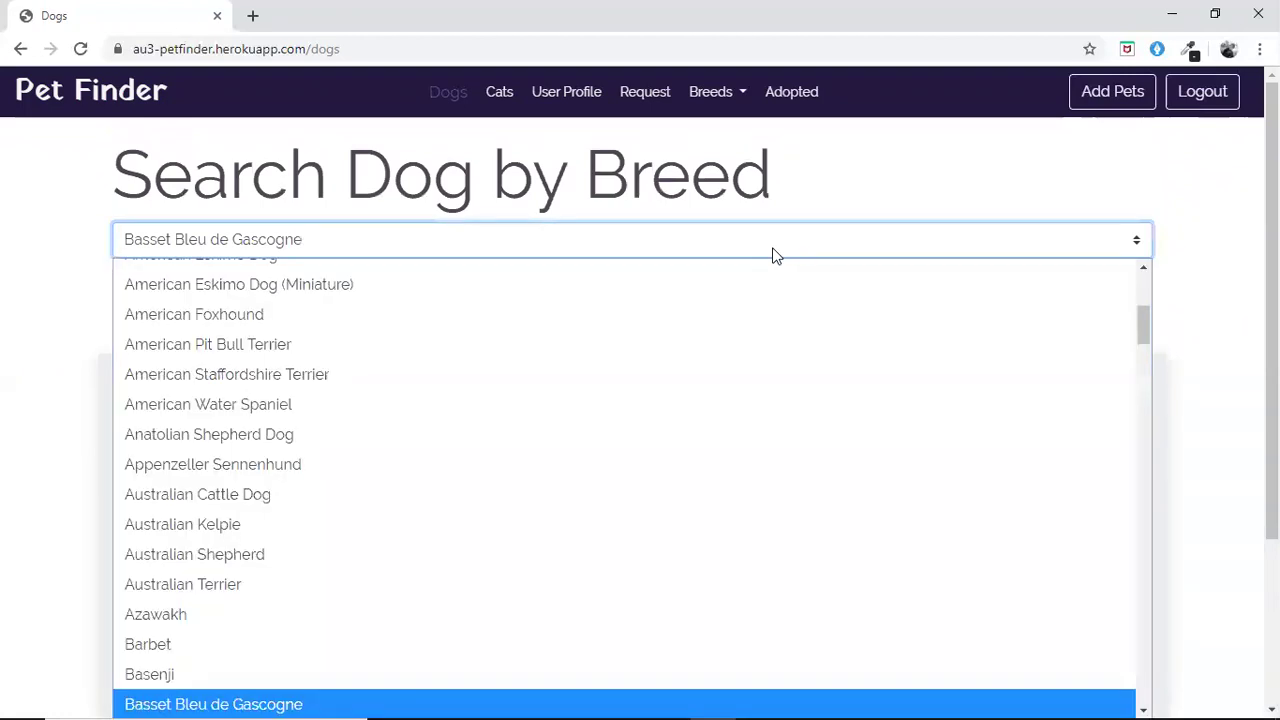
scroll(740, 255, up, 1)
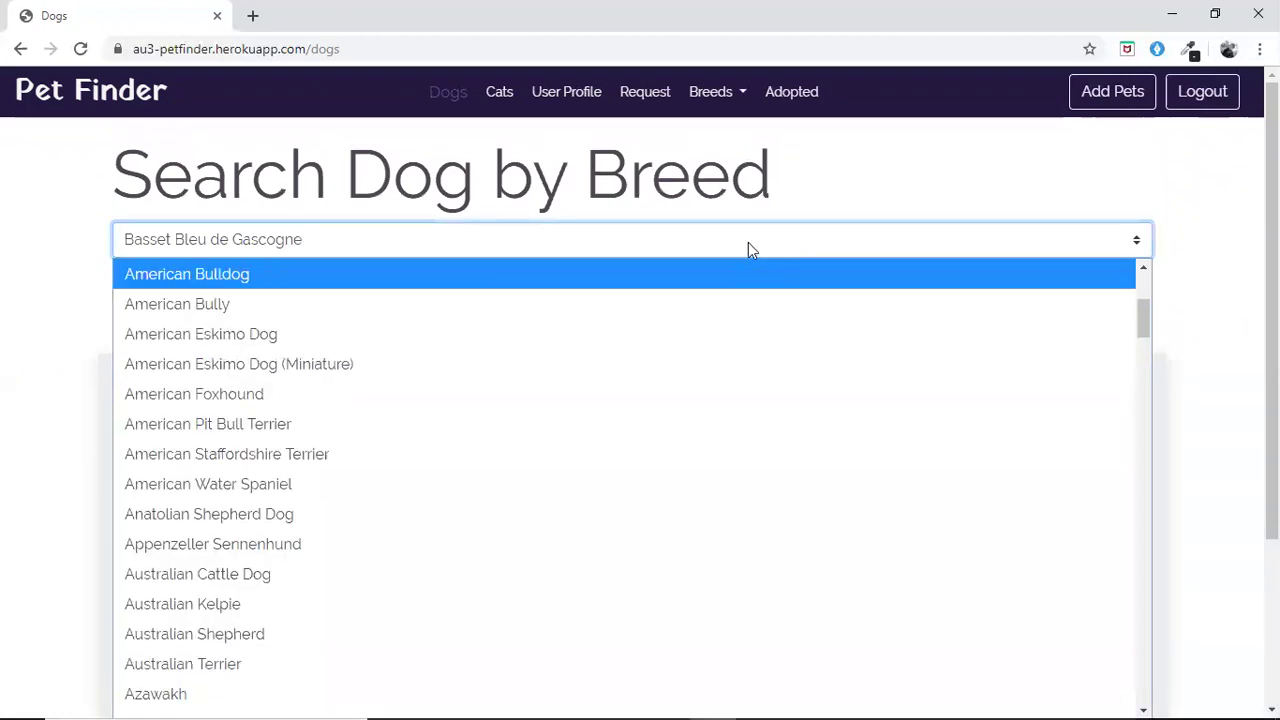
text(pug)
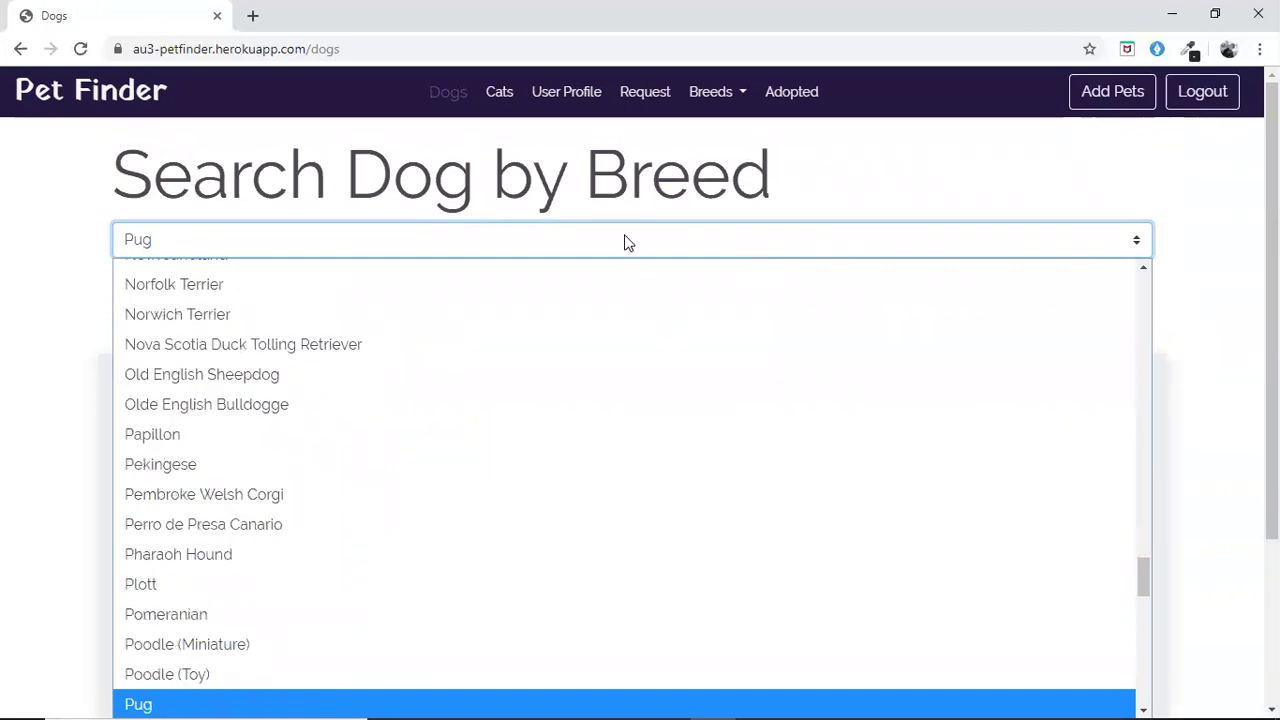
key(Return)
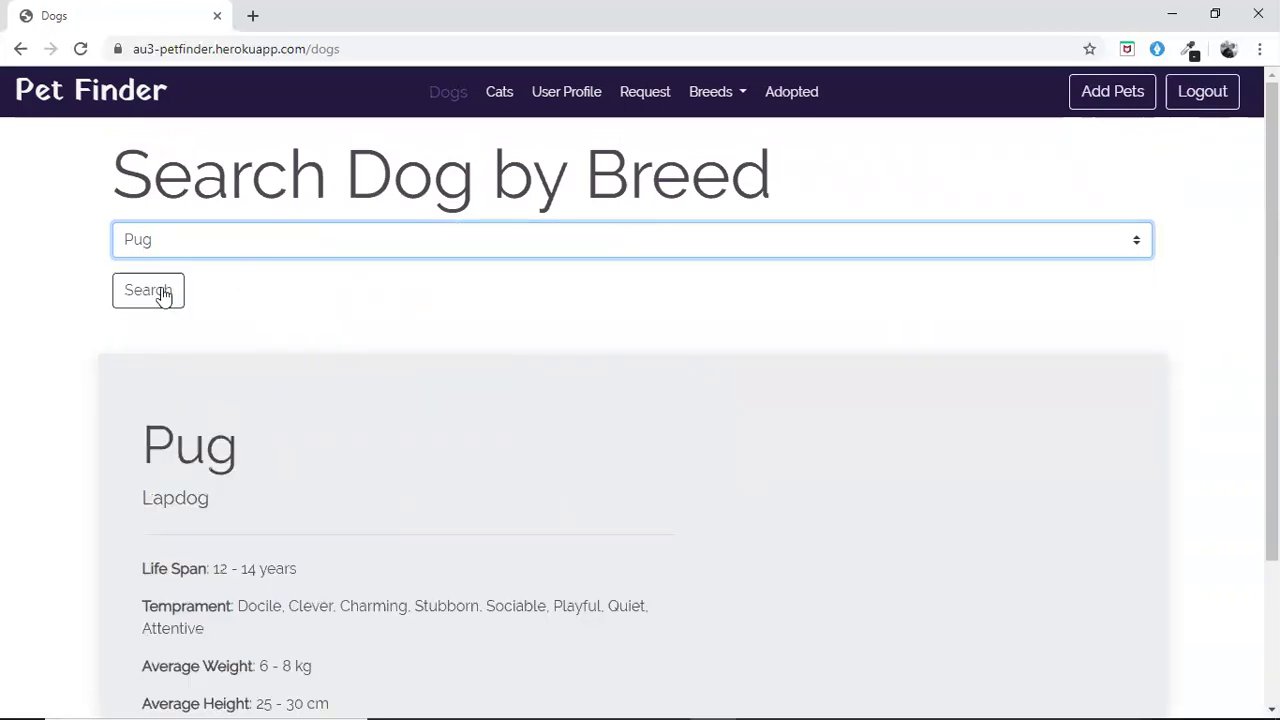
click(163, 296)
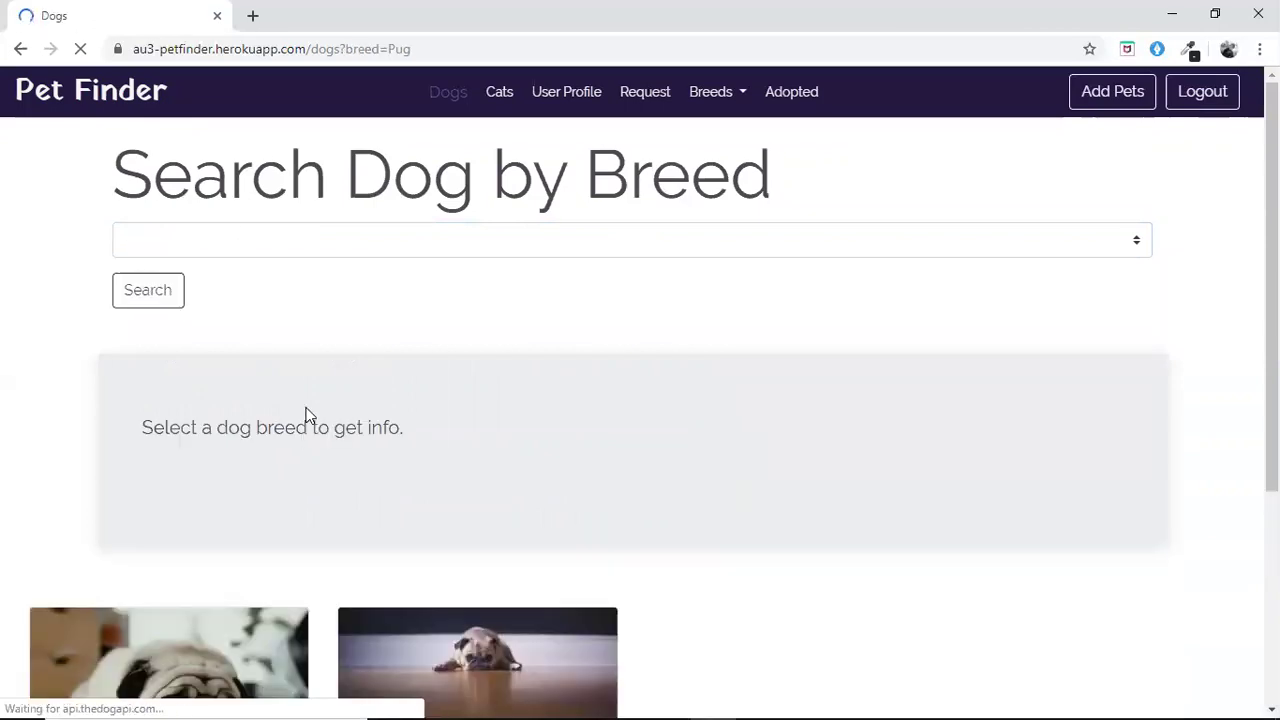
scroll(308, 415, down, 3)
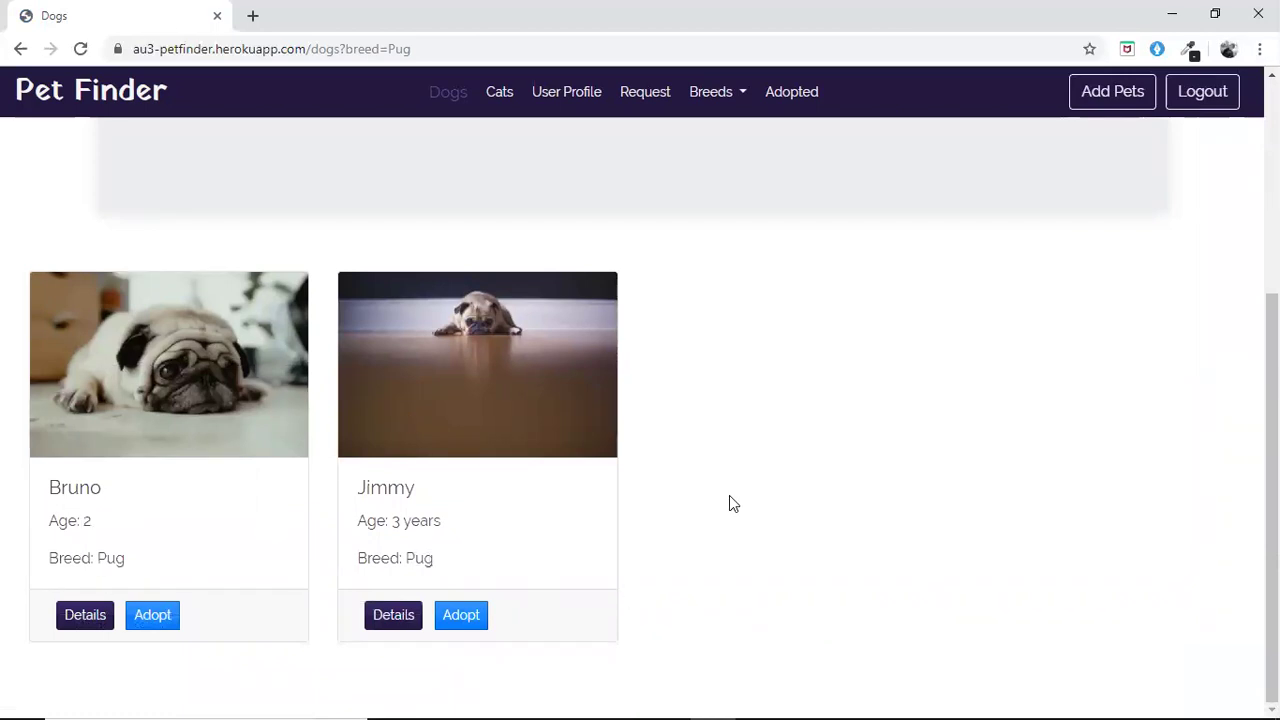
scroll(729, 497, up, 3)
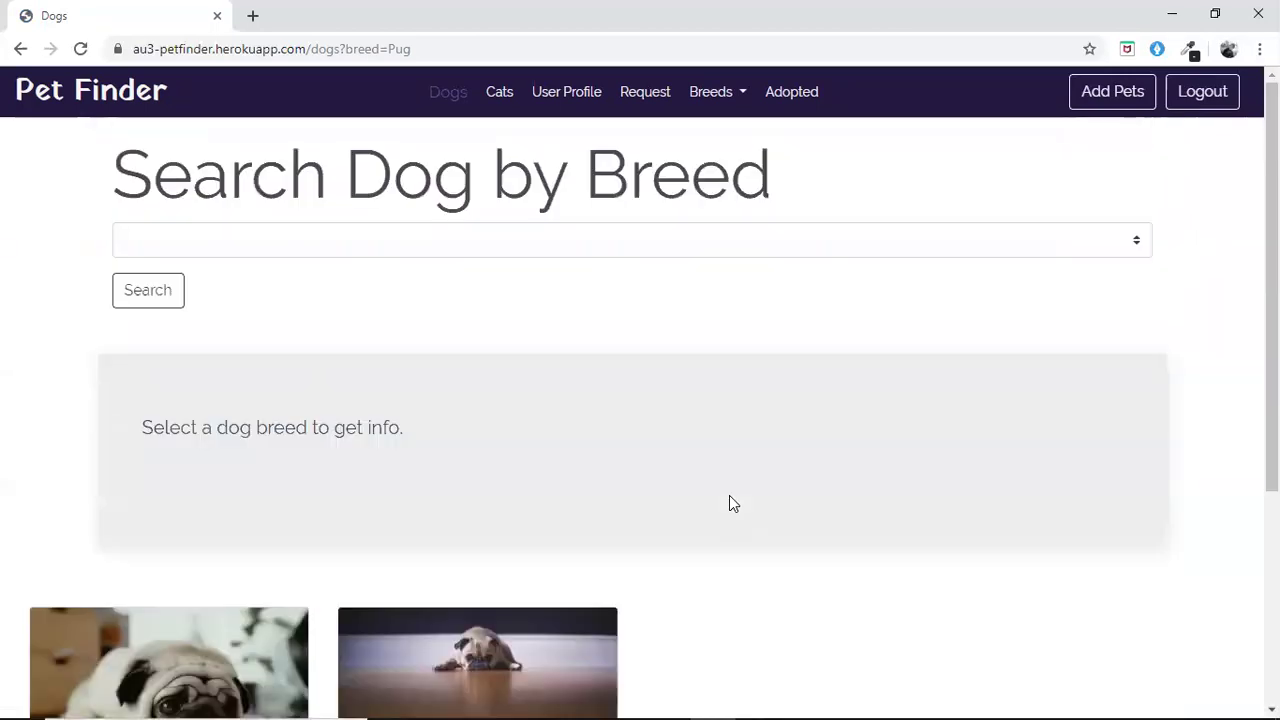
On the Cat Breeds page, select Cyprus and view its card: 12–15 years, Affectionate, Social, 4–7 kg
click(720, 93)
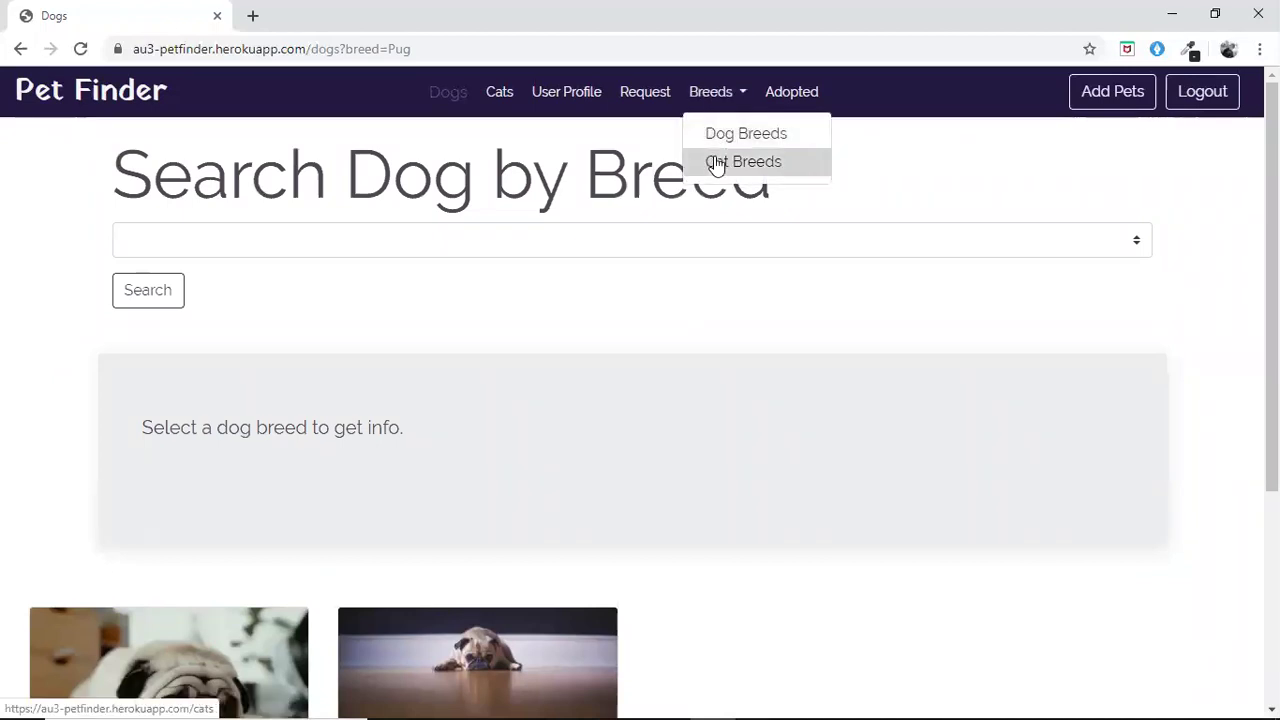
click(716, 163)
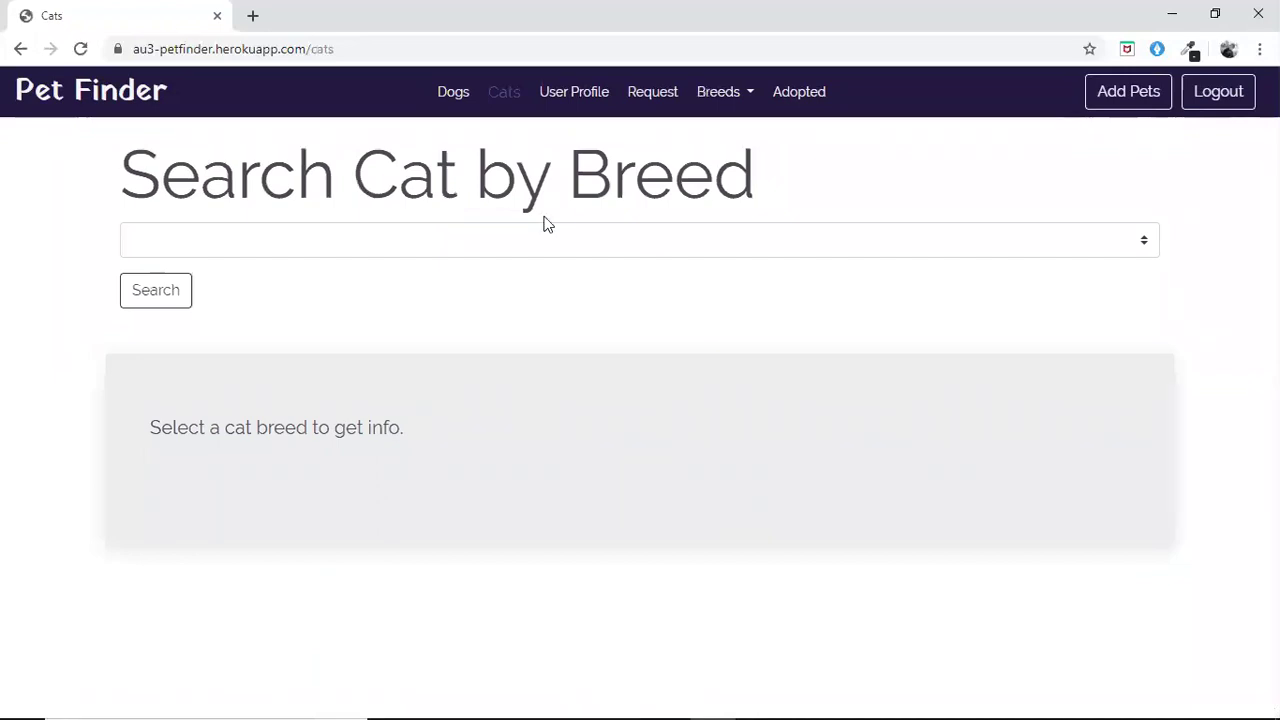
click(647, 248)
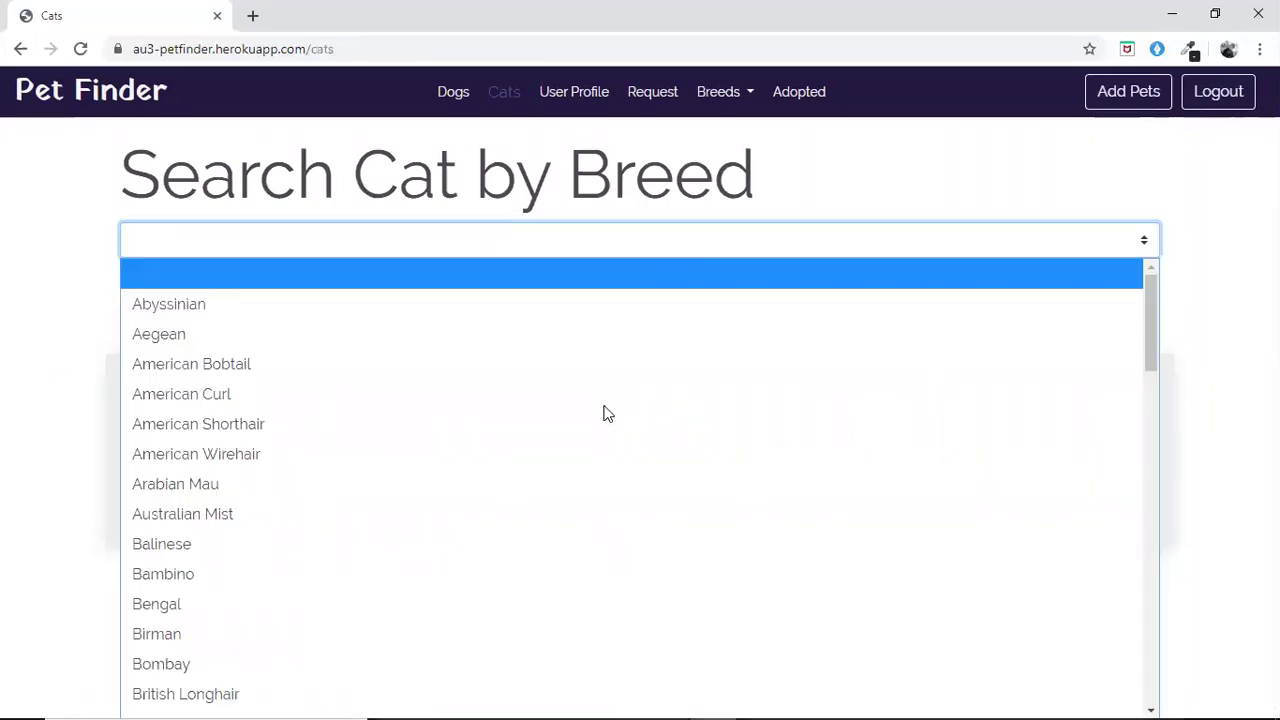
scroll(594, 406, down, 3)
scroll(371, 417, down, 3)
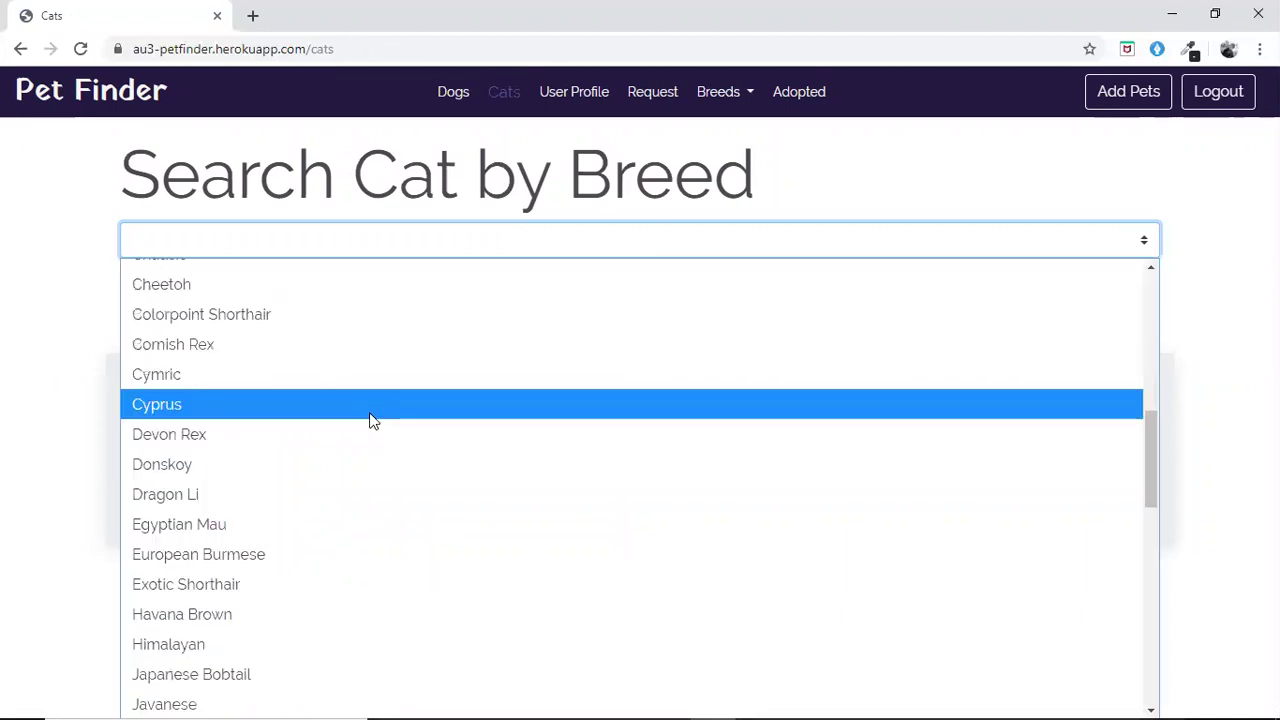
click(371, 405)
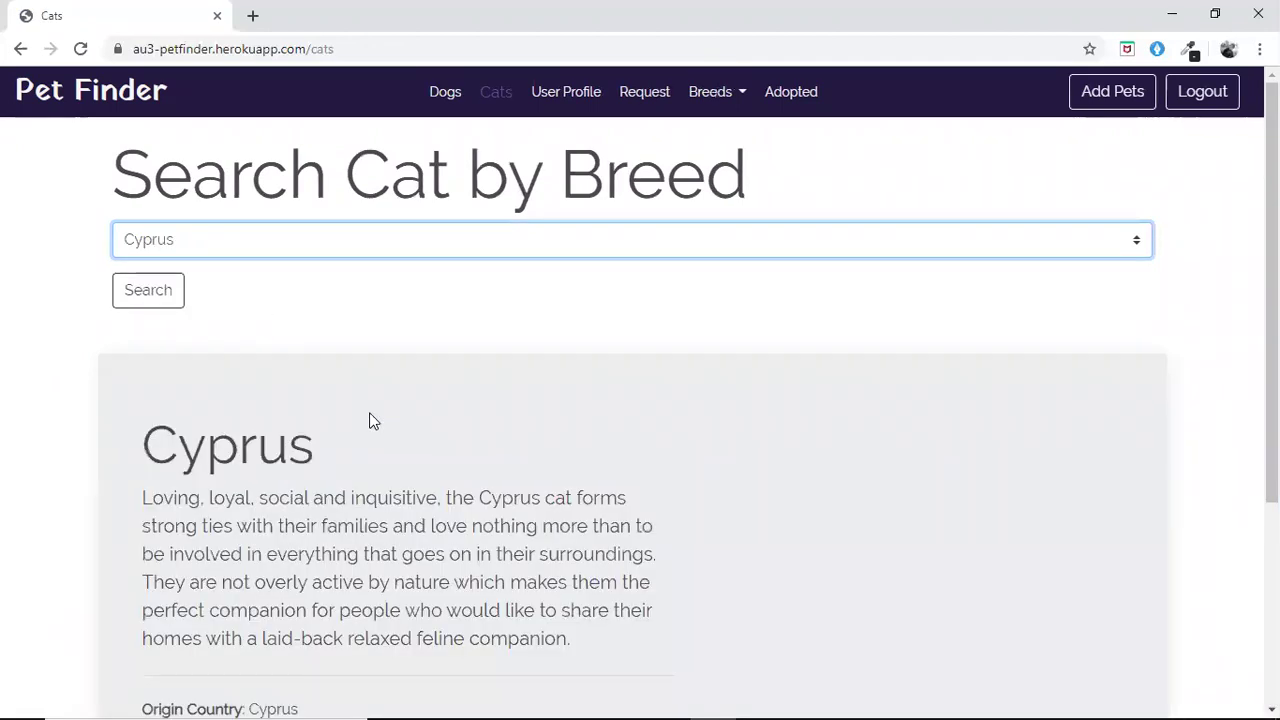
scroll(370, 420, down, 2)
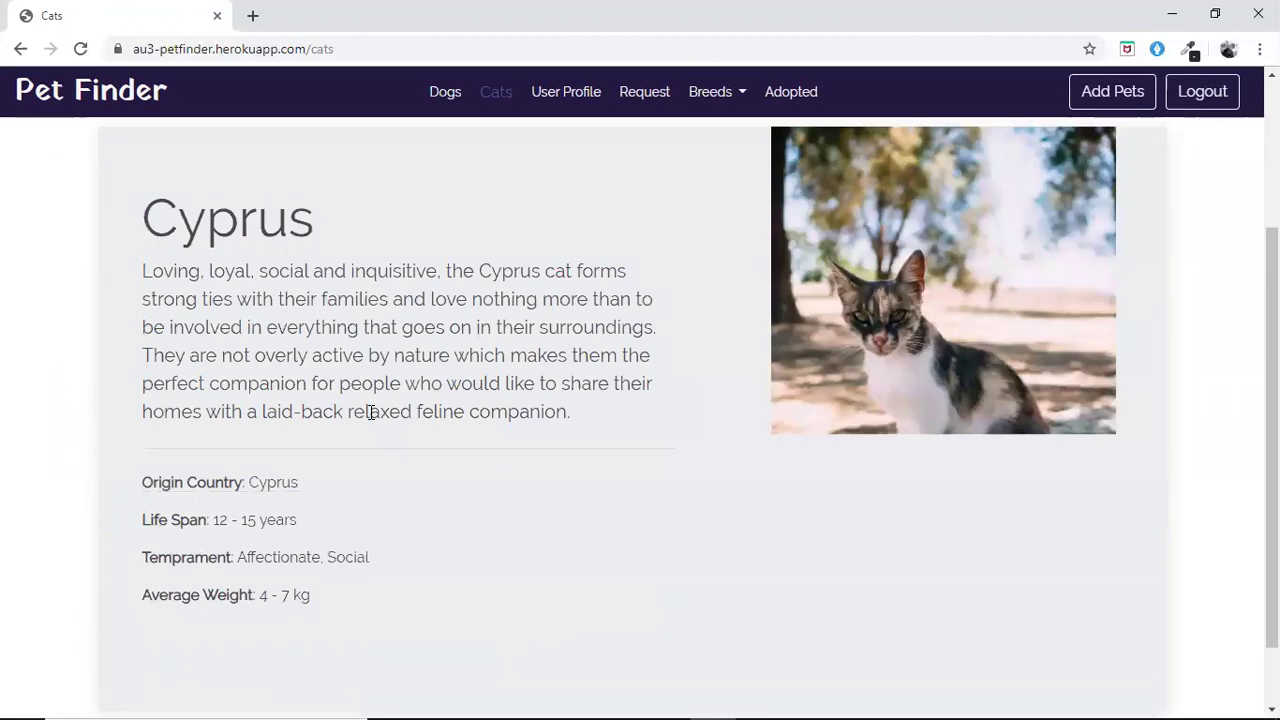
scroll(467, 375, down, 1)
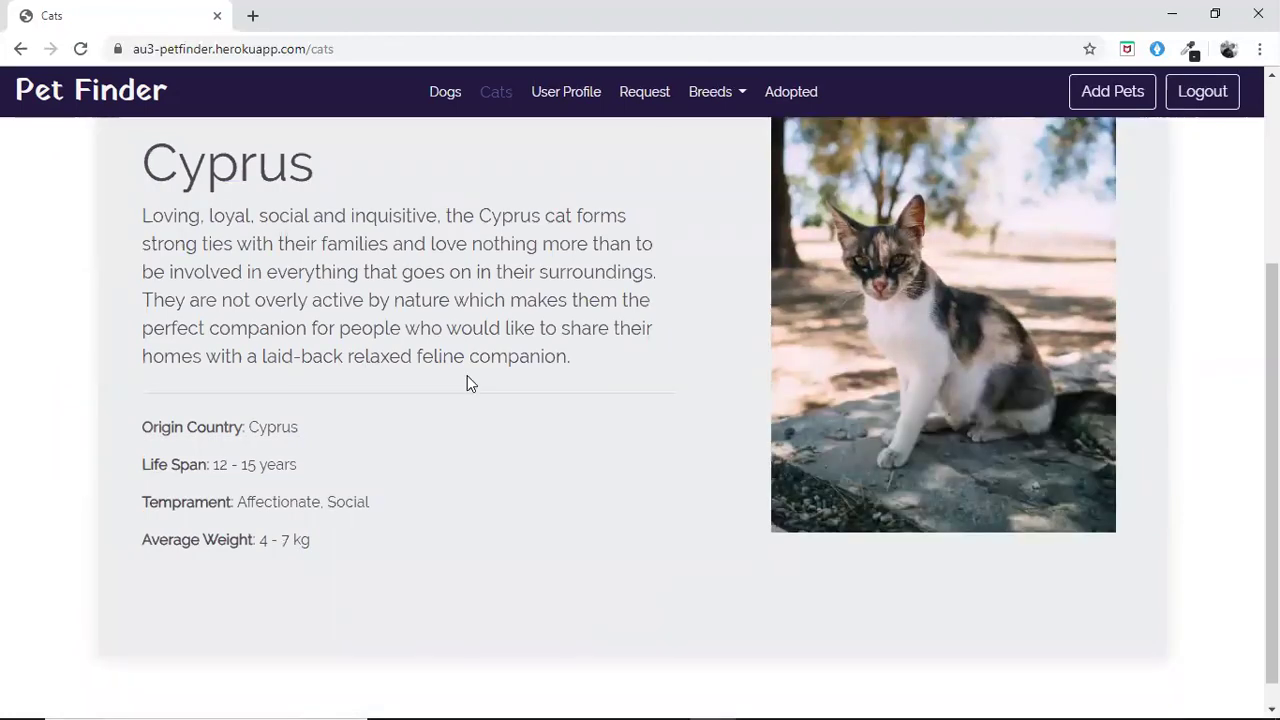
scroll(467, 378, up, 3)
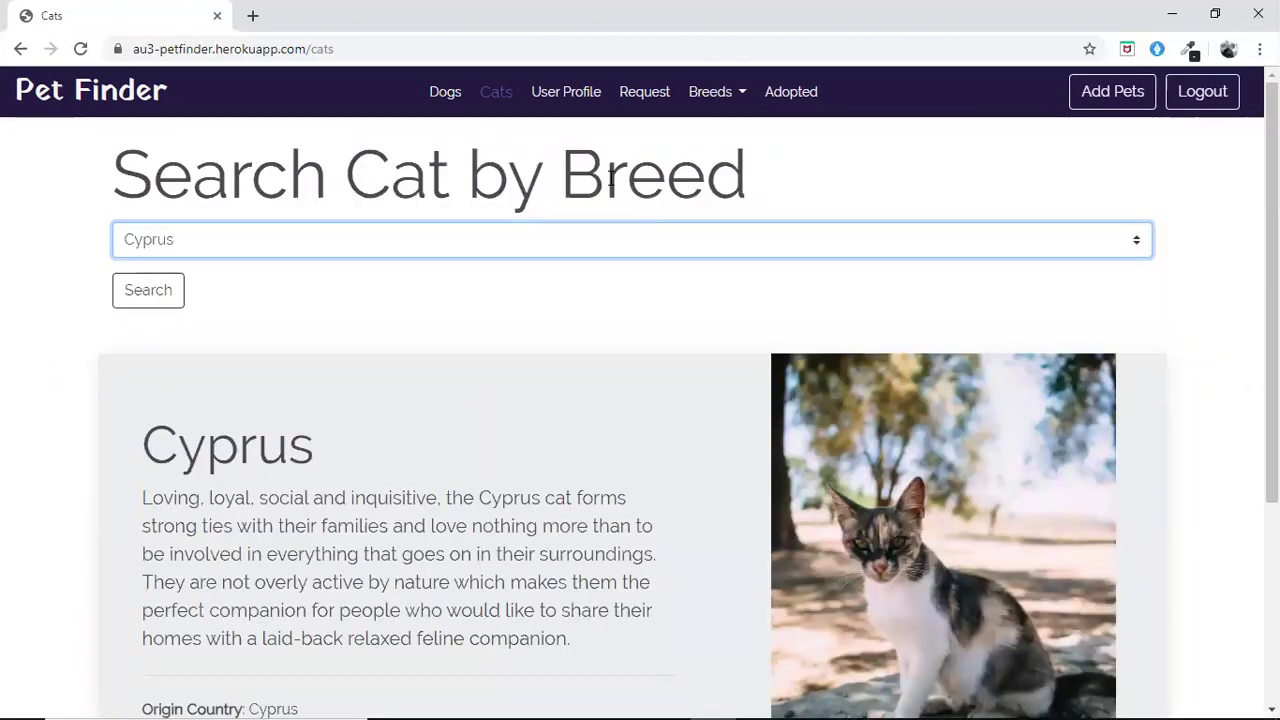
Browse the Success Stories page of adopted pets, then go back to the home page
click(788, 97)
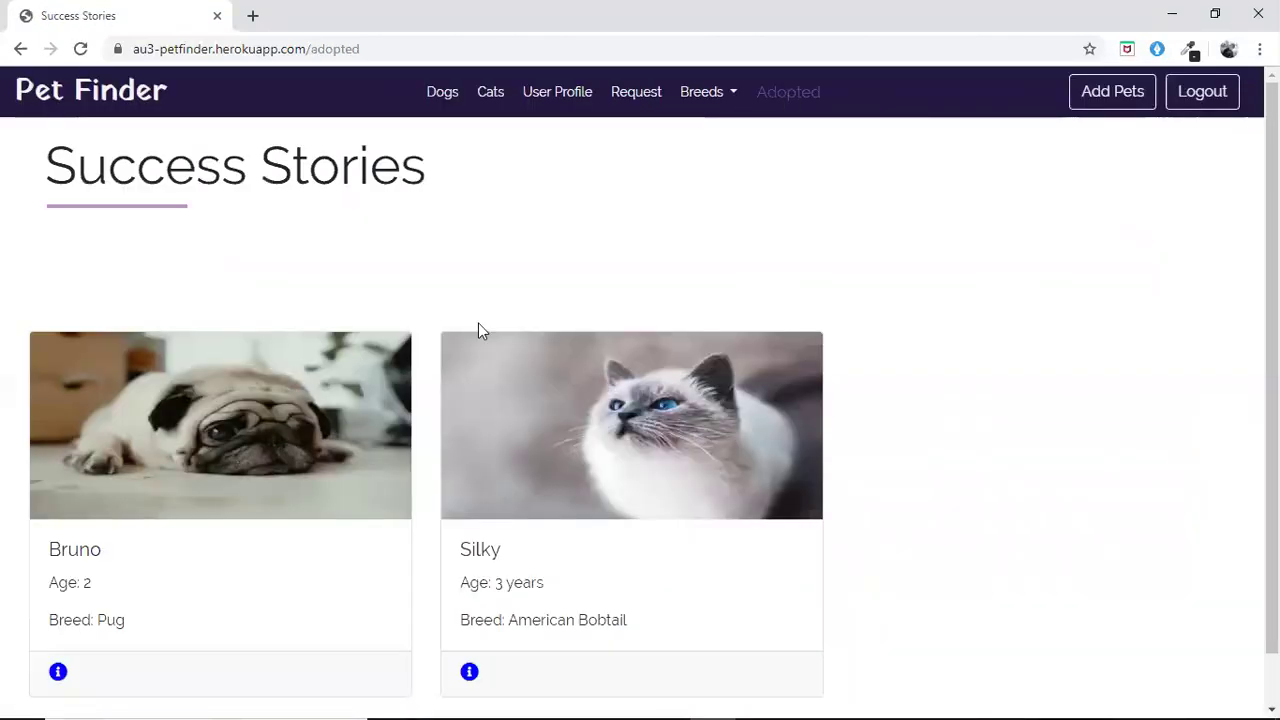
scroll(478, 326, down, 1)
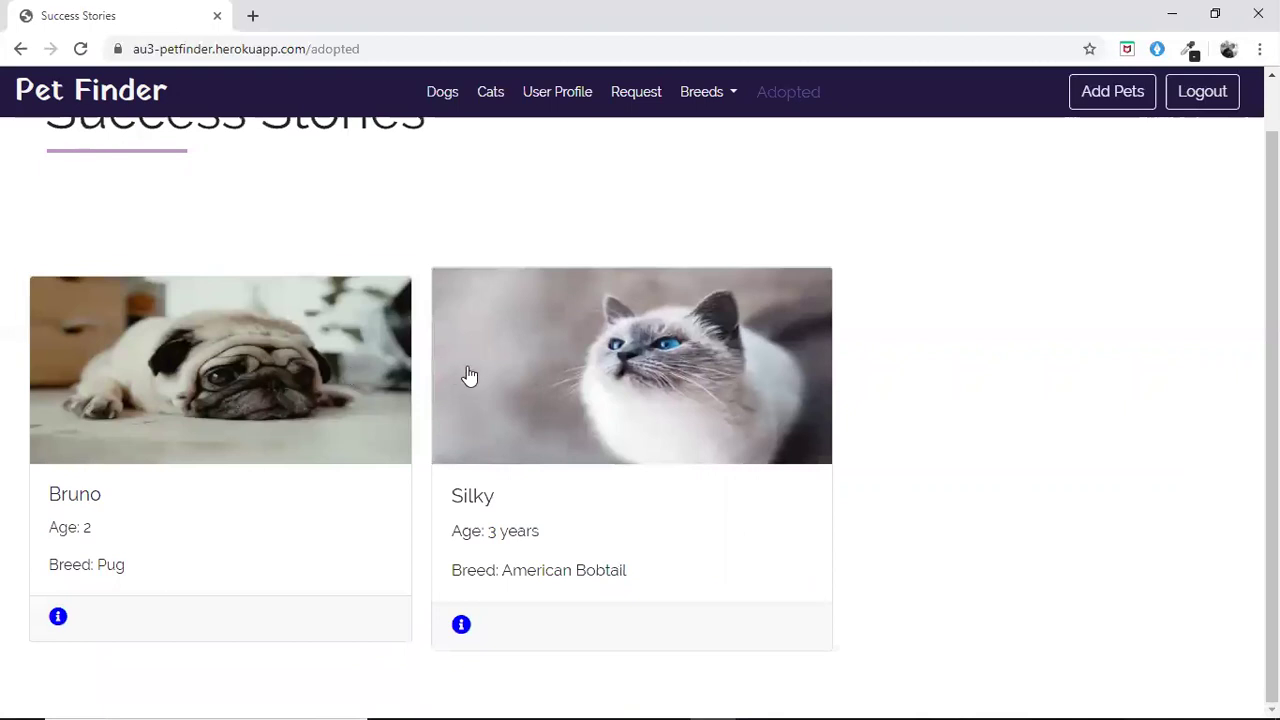
scroll(469, 375, up, 1)
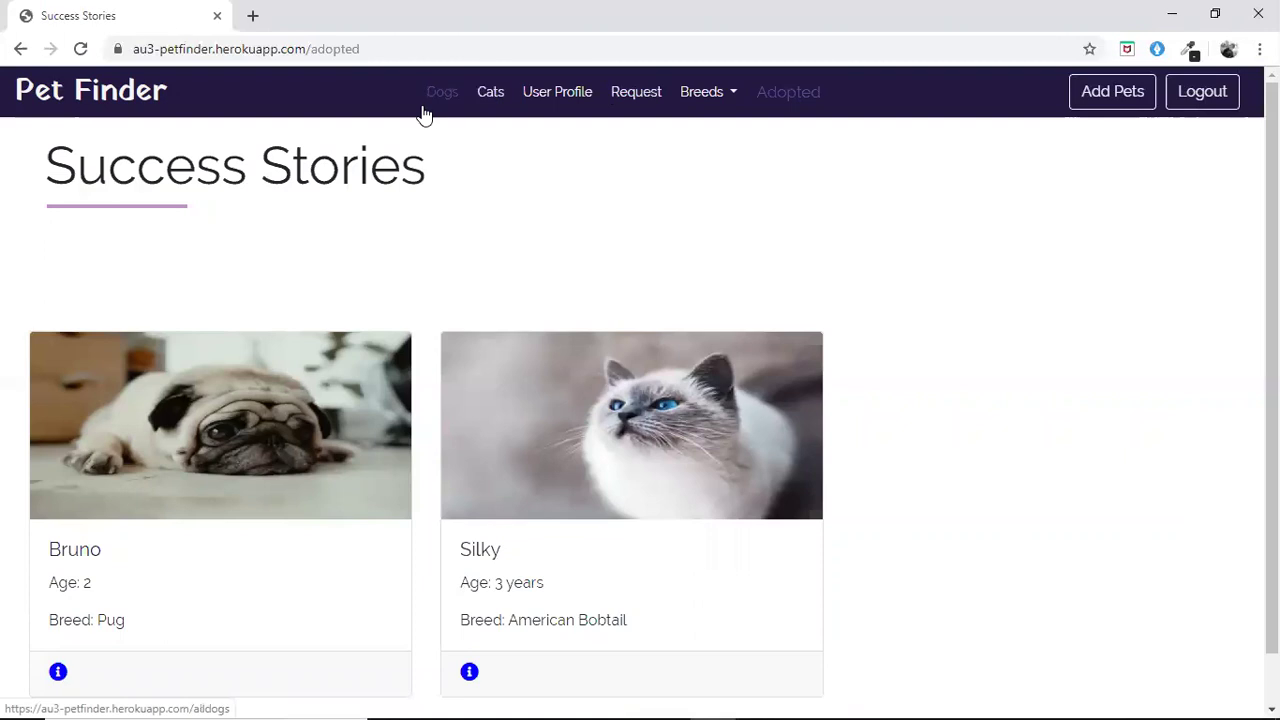
click(137, 108)
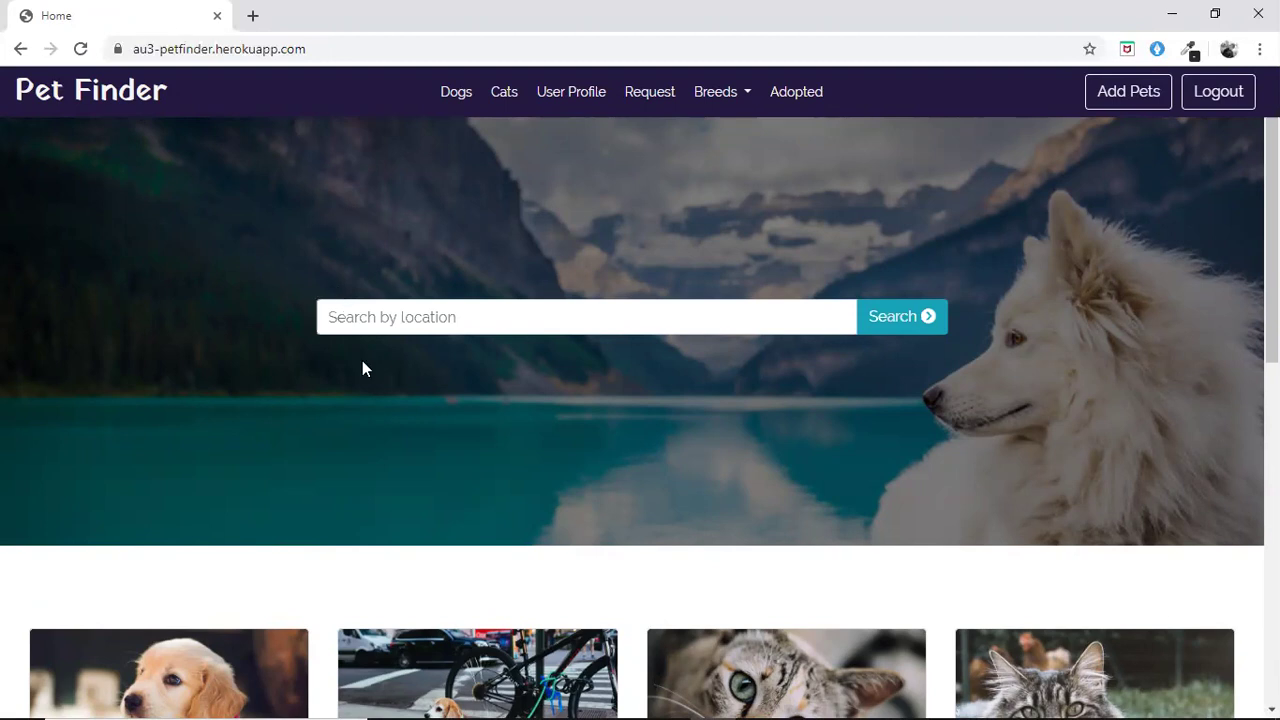
Select the 'Search by location' box and browse the pet cards for Dany, Jack, Jimmy and Lucy
click(538, 320)
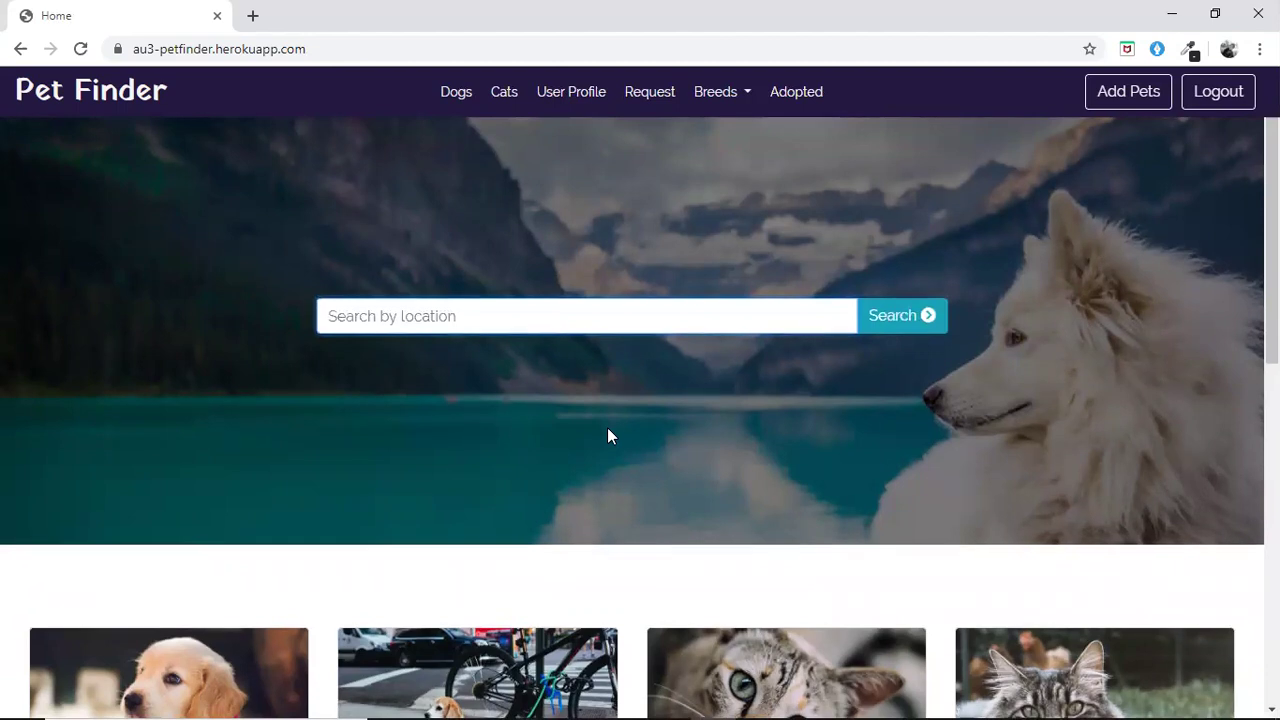
scroll(608, 429, down, 2)
scroll(608, 432, down, 2)
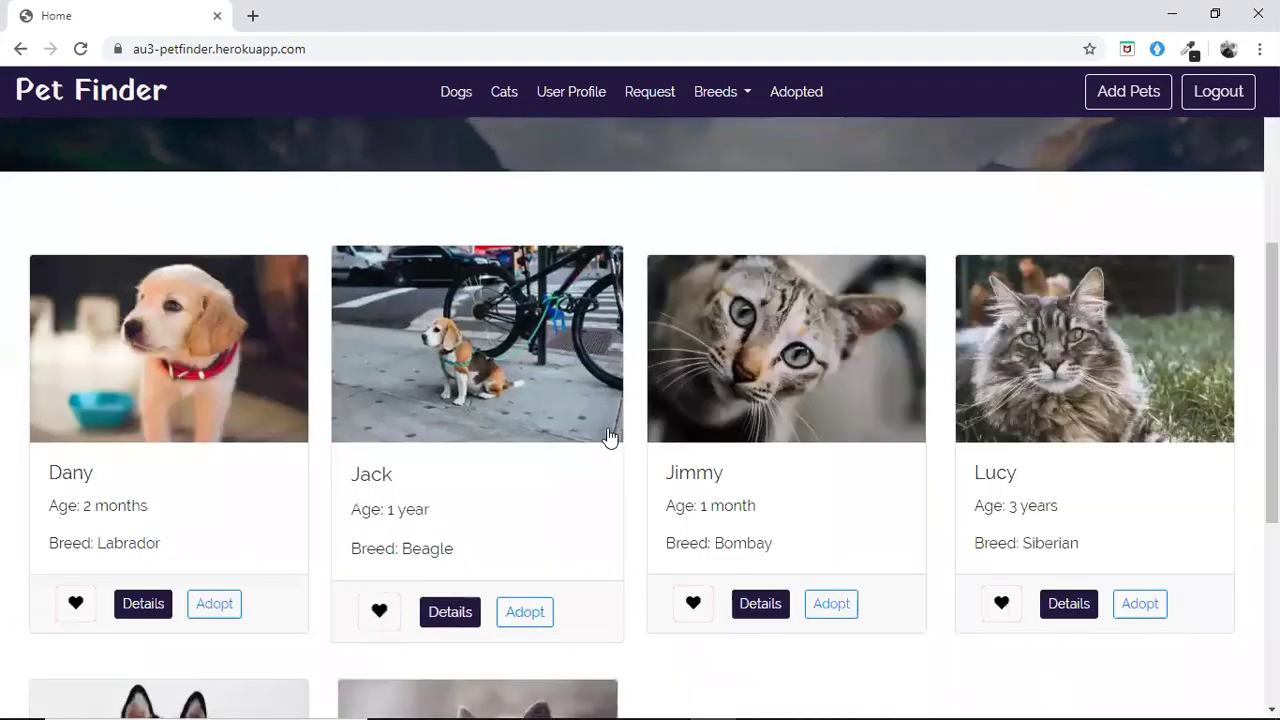
scroll(610, 437, down, 1)
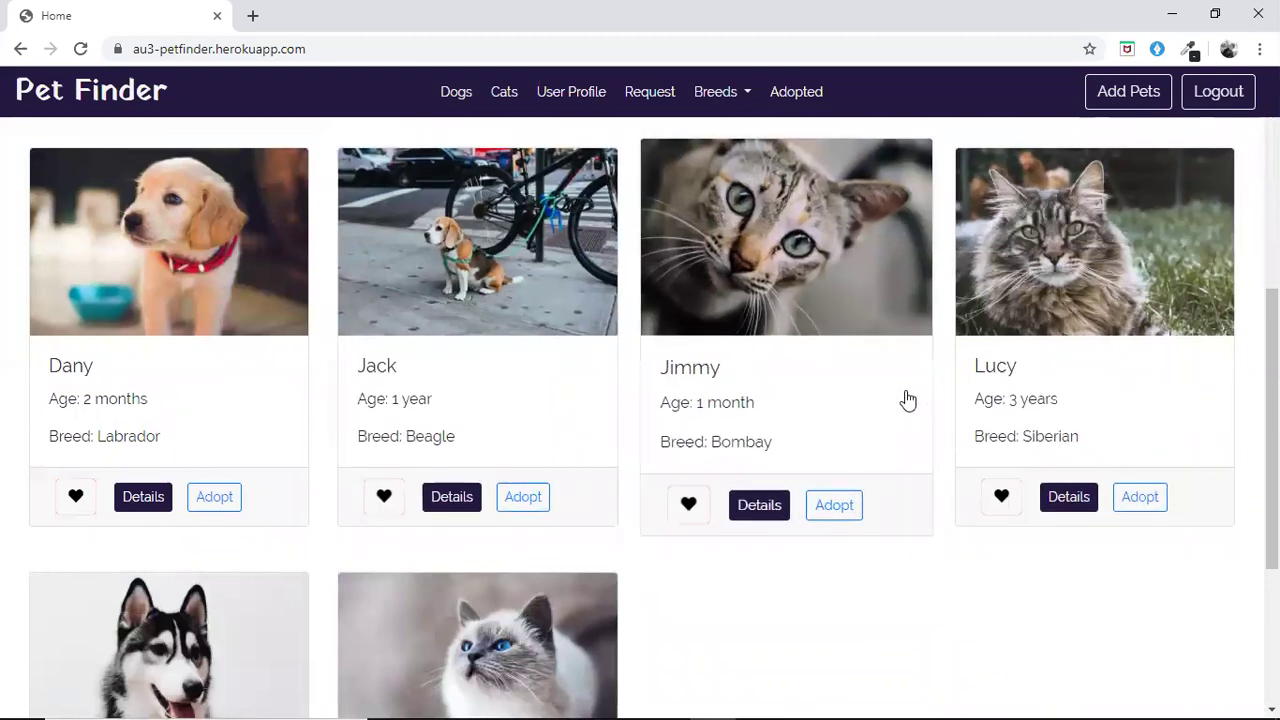
scroll(907, 400, up, 5)
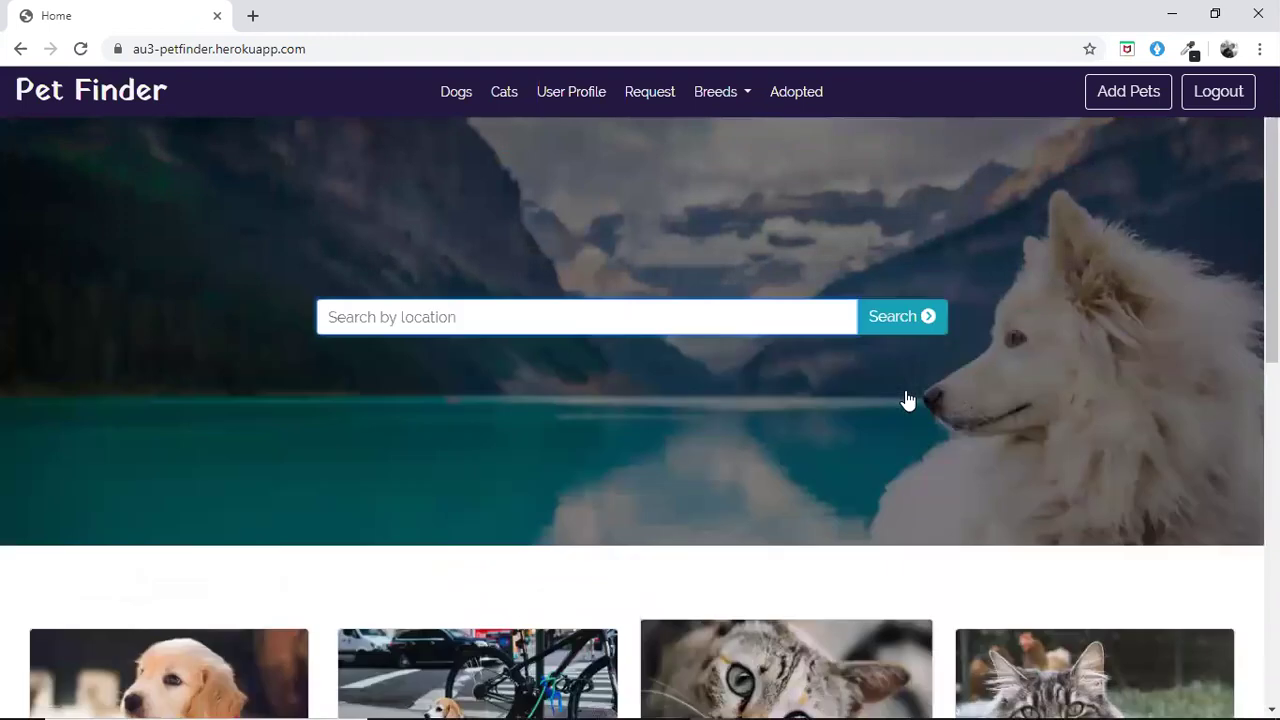